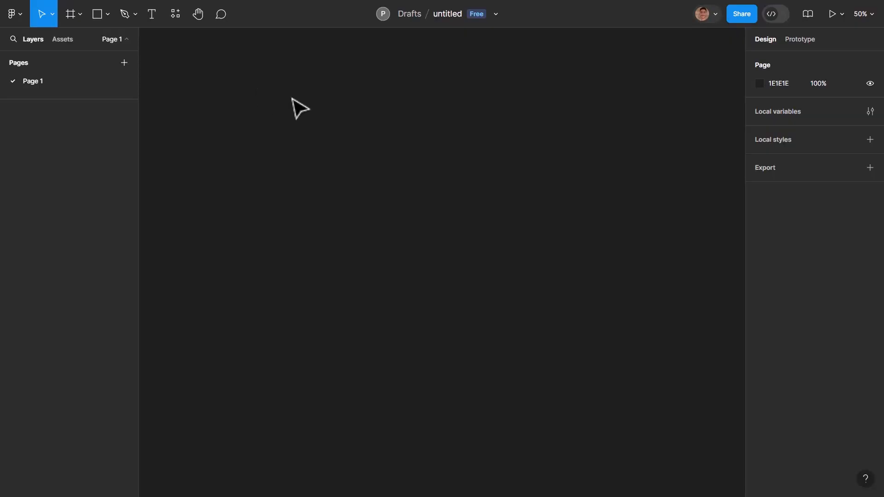
- Rename the untitled design file as website-landinf-design
click(452, 13)
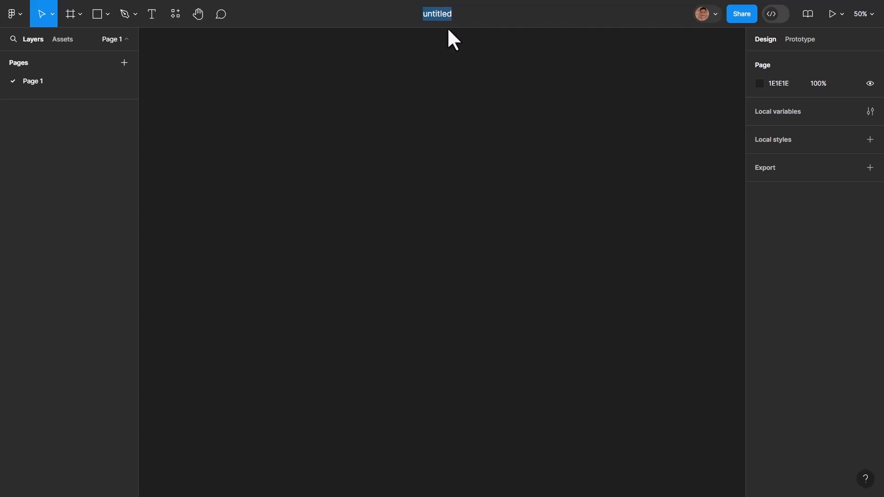
click(447, 29)
double_click(444, 14)
text(website-landinf-des)
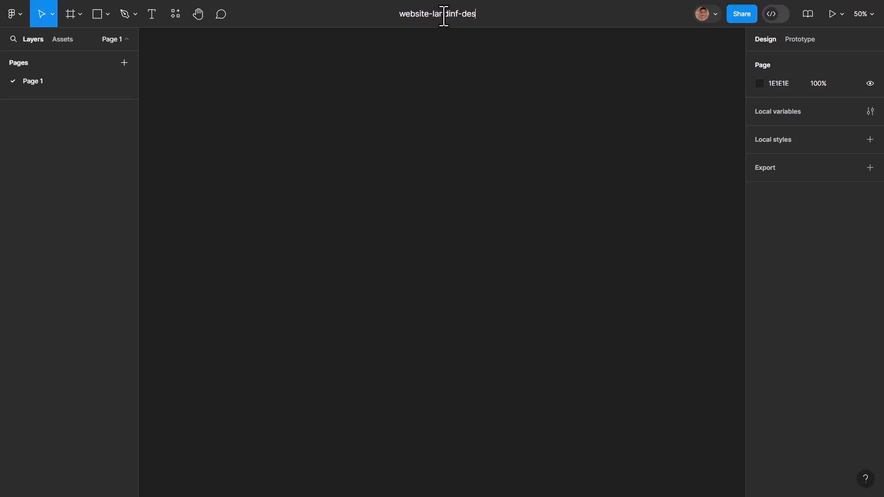
text(ign)
key(Return)
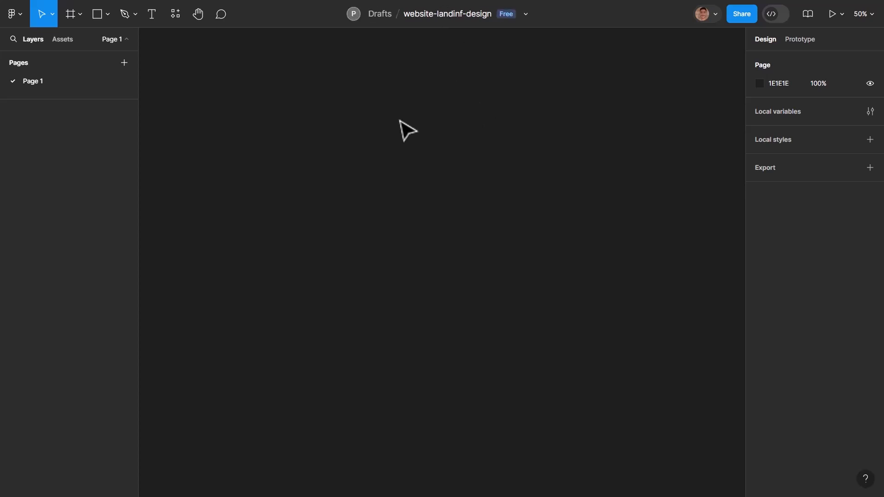
- Add a 1440 × 1024 Desktop preset frame and rename Page 1 as landing
click(71, 13)
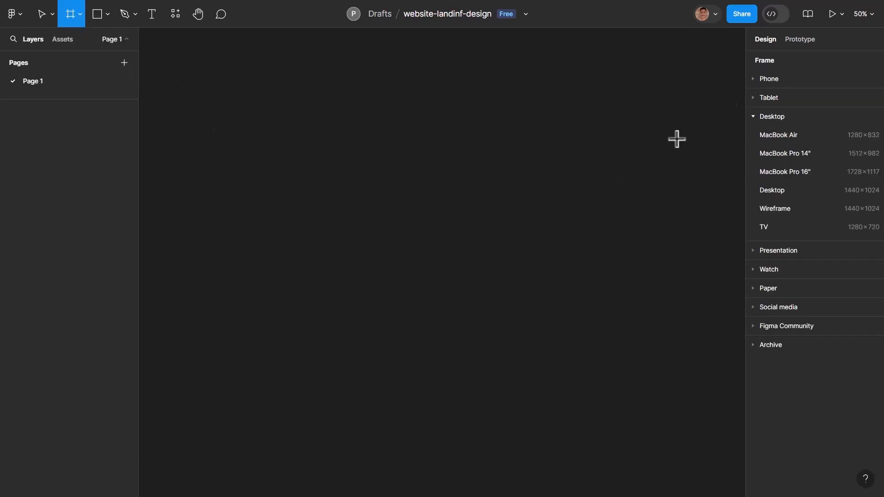
click(780, 191)
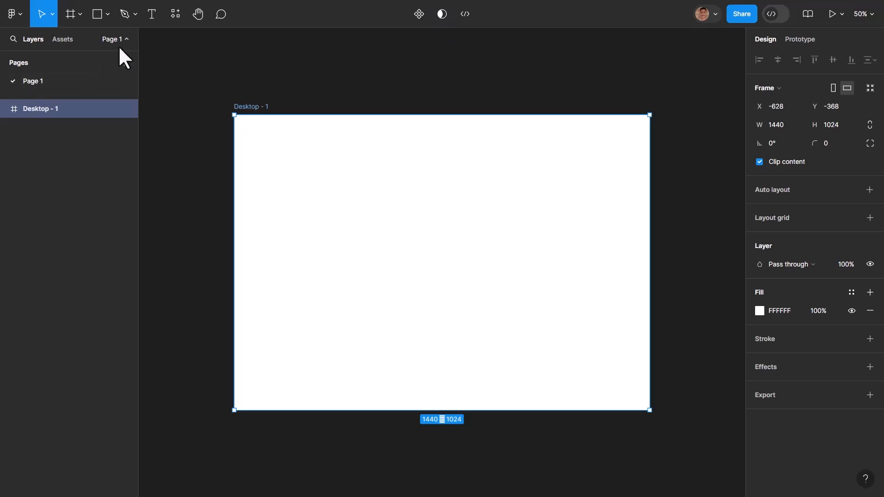
double_click(31, 79)
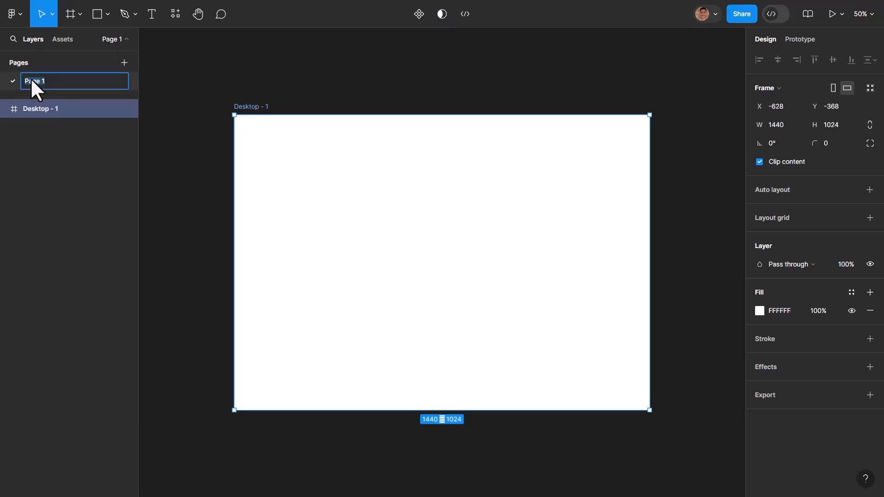
text(landing)
key(Return)
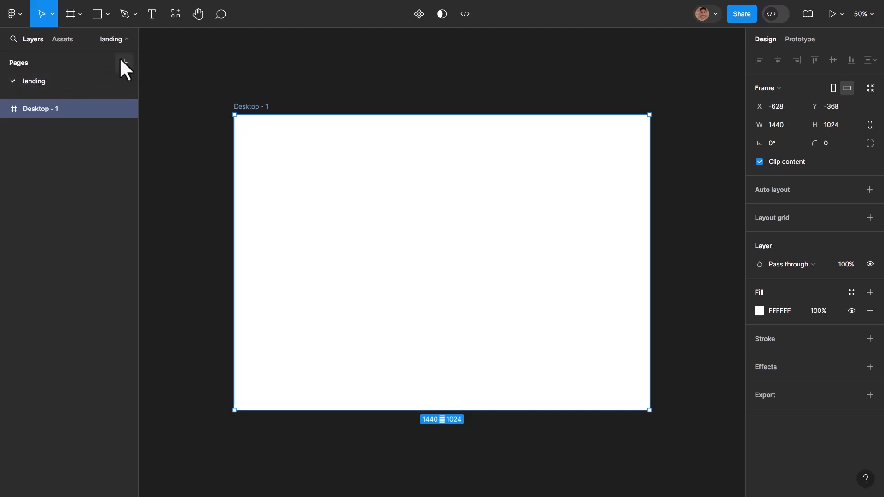
- Add a second page named Components and return to the landing page
click(122, 62)
text(Components)
key(Return)
click(36, 81)
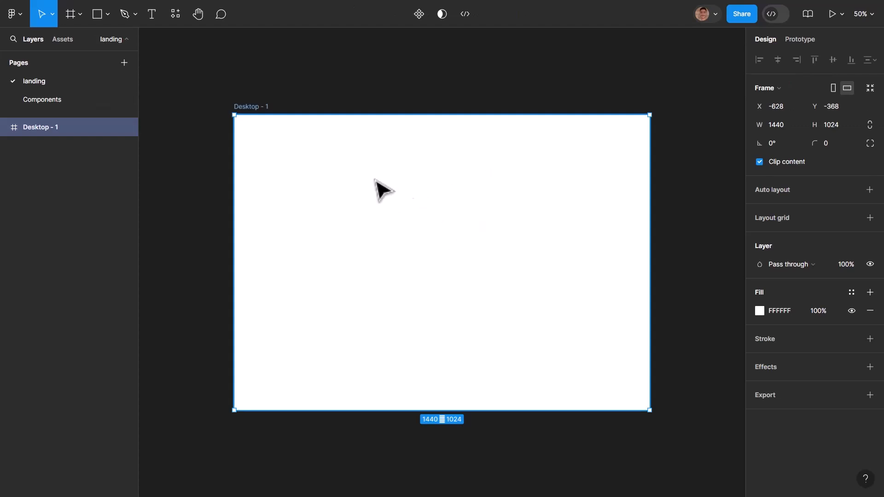
- Duplicate the Desktop frame below the original and move the copy to the Components page
scroll(349, 184, down, 1)
scroll(420, 276, down, 5)
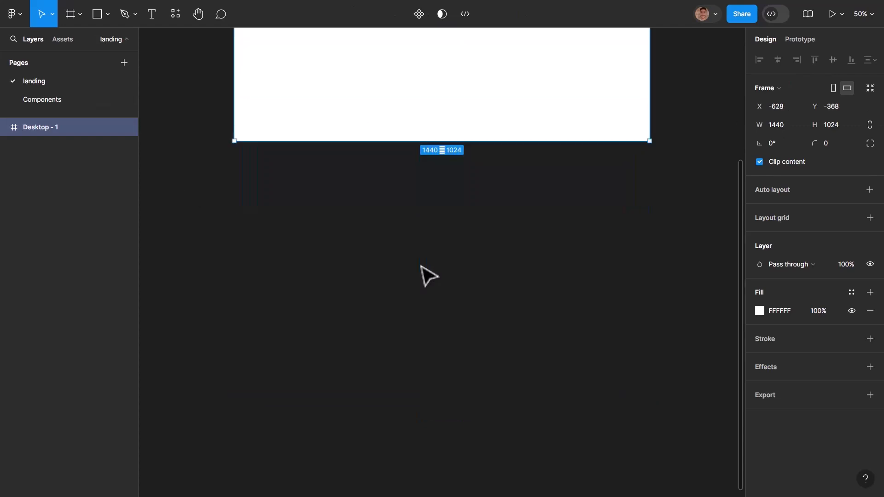
key(ctrl+d)
scroll(562, 228, up, 3)
drag(681, 133, 249, 463)
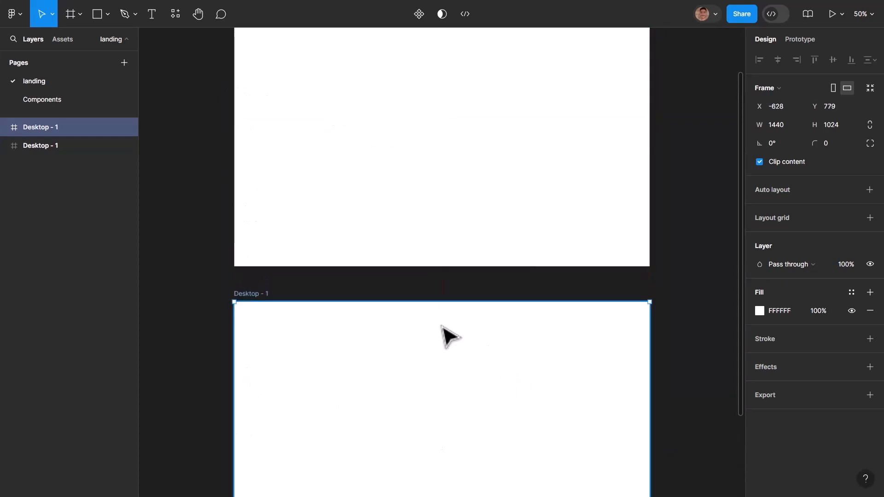
key(Delete)
click(62, 103)
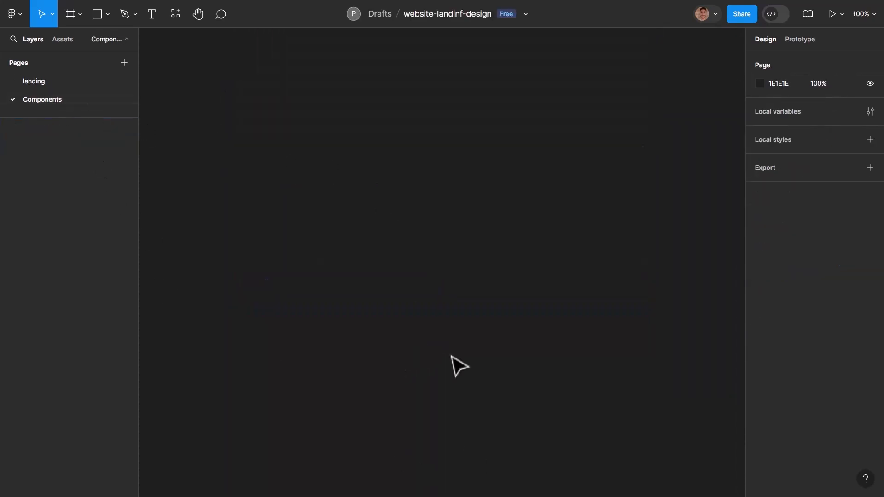
key(ctrl+v)
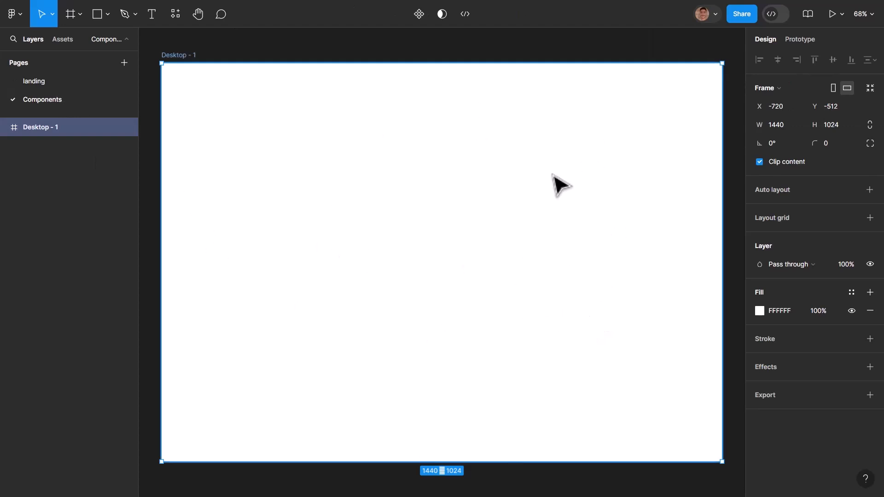
- Shrink the copied frame on the Components page to a height of 97 and rename it as Navbar
drag(313, 462, 294, 101)
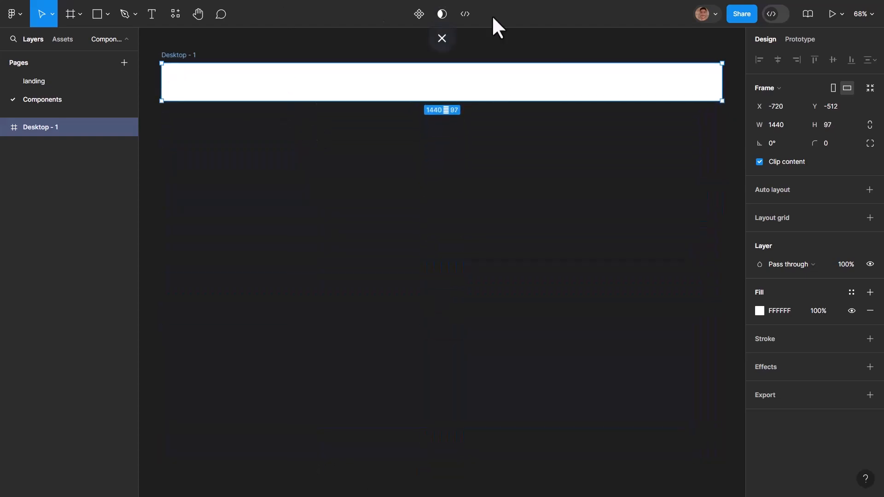
scroll(480, 191, up, 3)
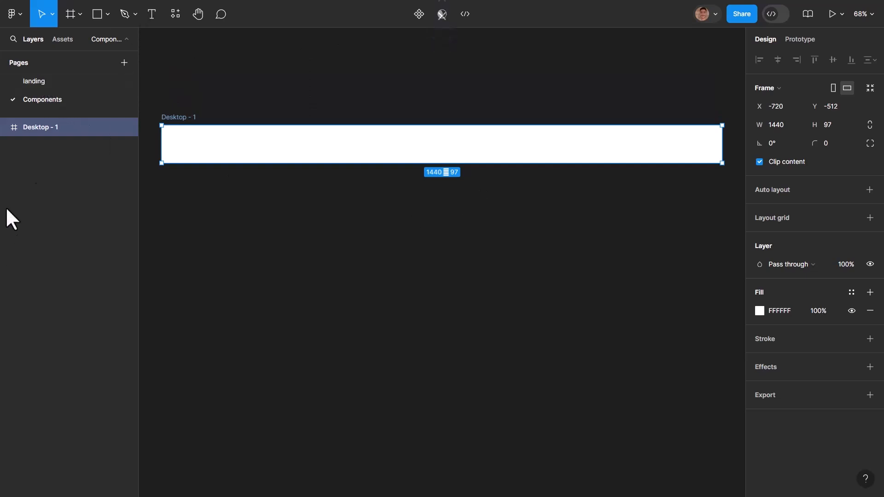
double_click(178, 117)
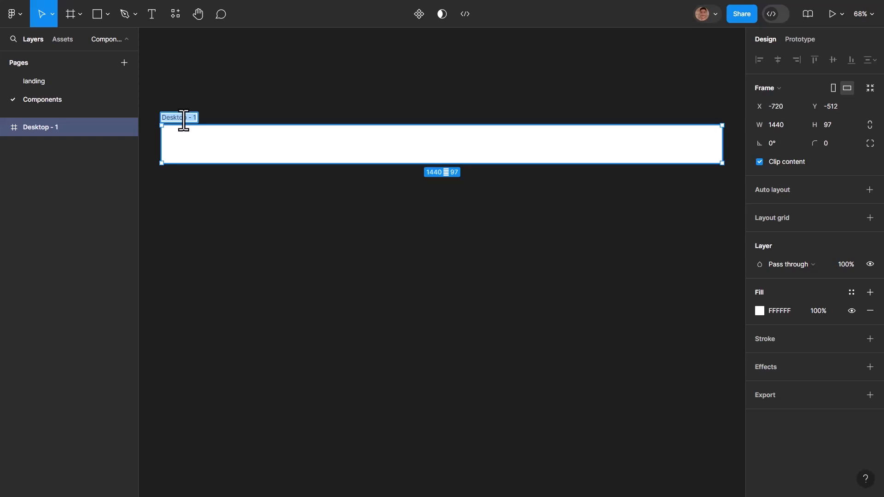
text(Navbar)
key(Return)
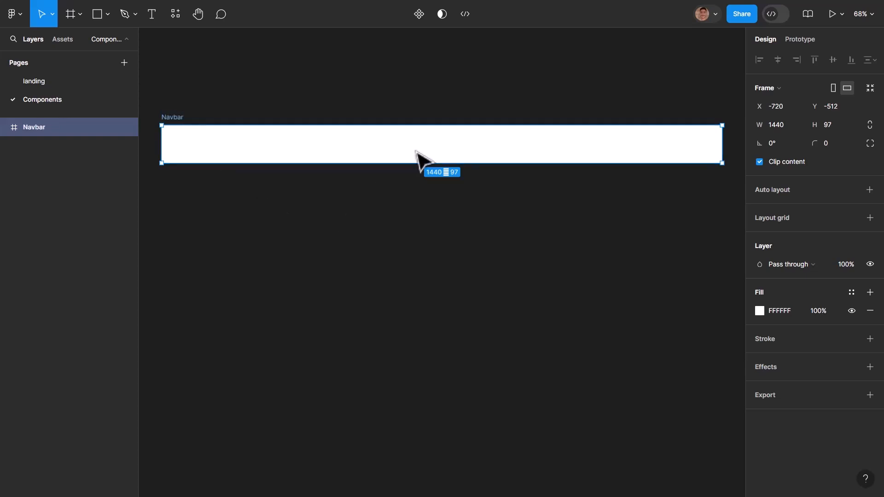
- Turn the Navbar frame into a component and change its fill to the blue 6880FF
click(420, 16)
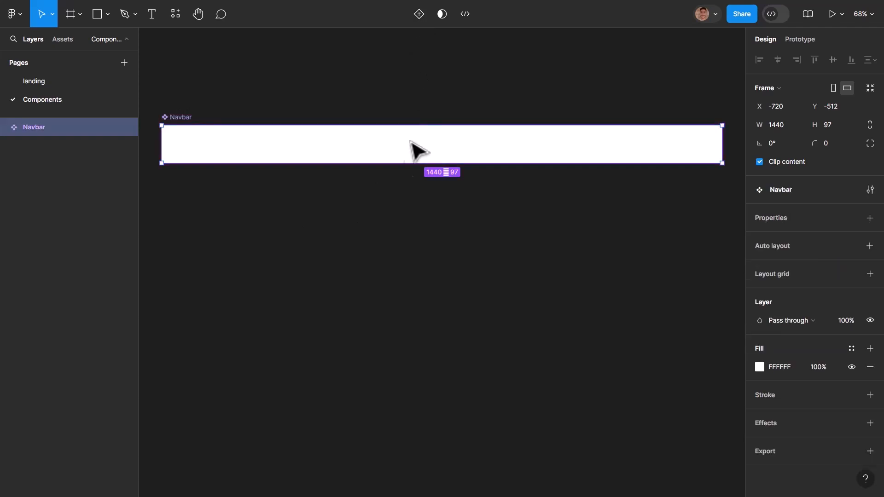
click(375, 225)
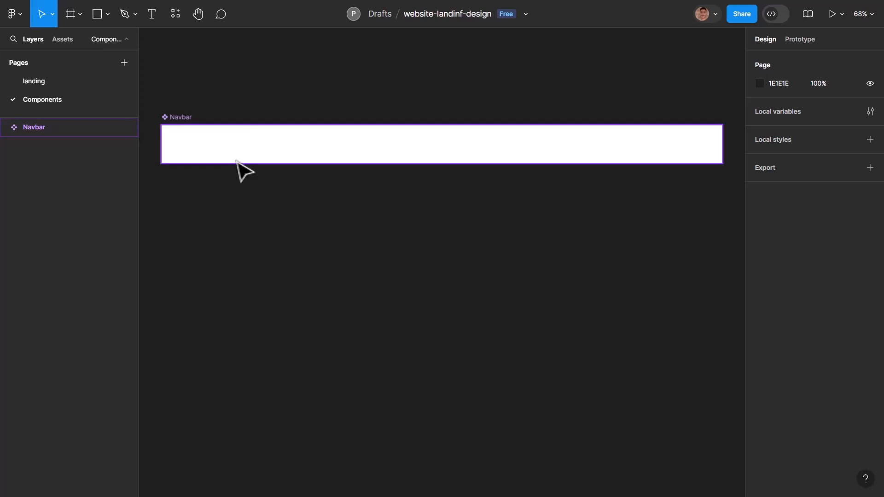
click(270, 158)
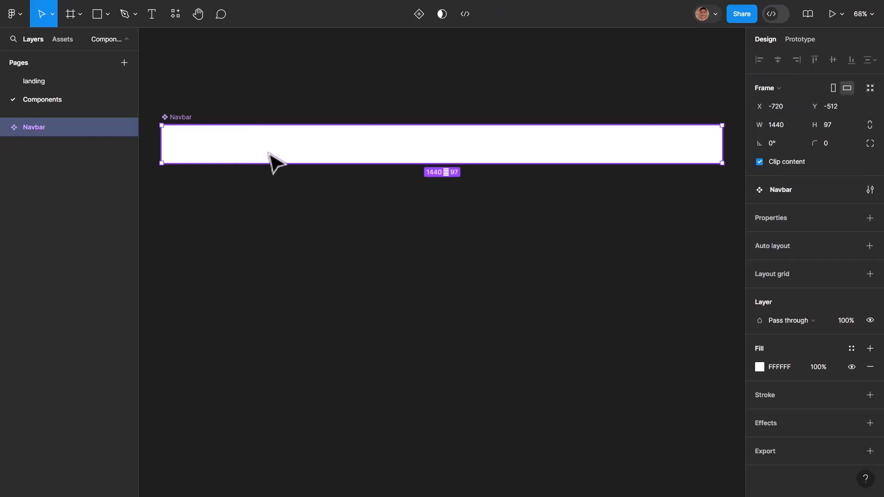
click(759, 367)
click(698, 352)
drag(716, 244, 689, 182)
click(405, 230)
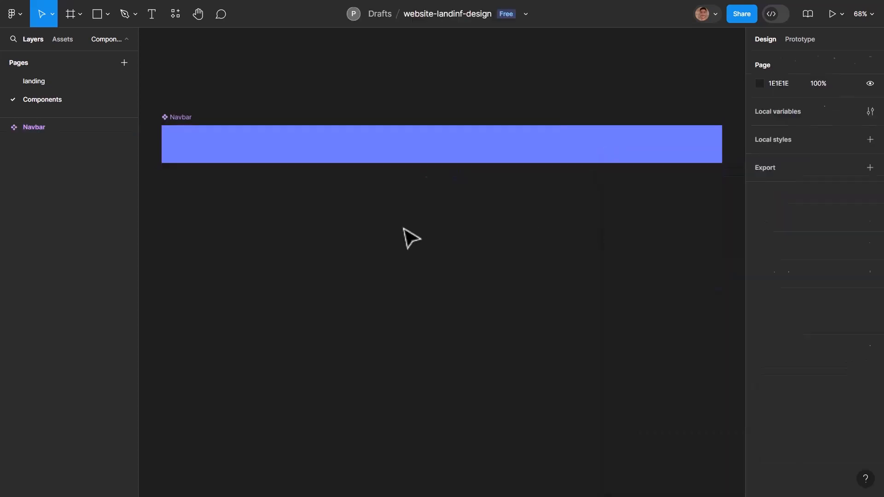
- Insert the local Navbar component on the landing page and align it with the top edge of the Desktop frame at X 0, Y 0
key(Page_Up)
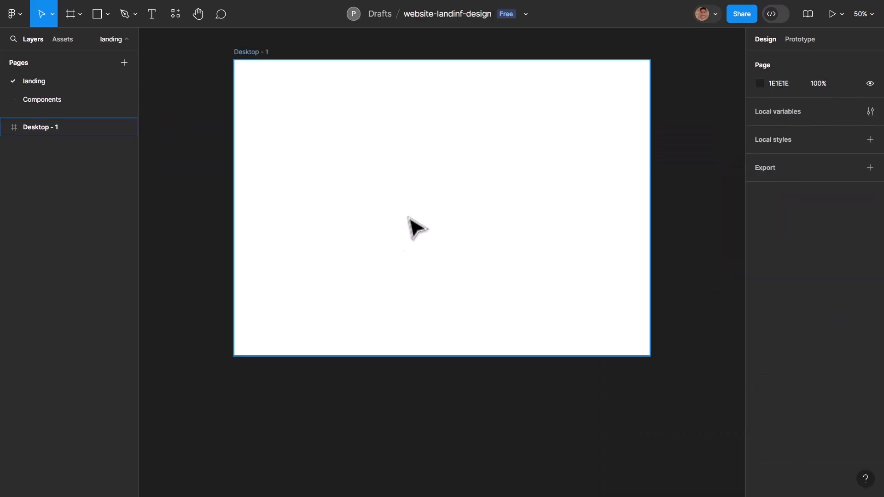
scroll(411, 216, up, 3)
scroll(183, 130, down, 1)
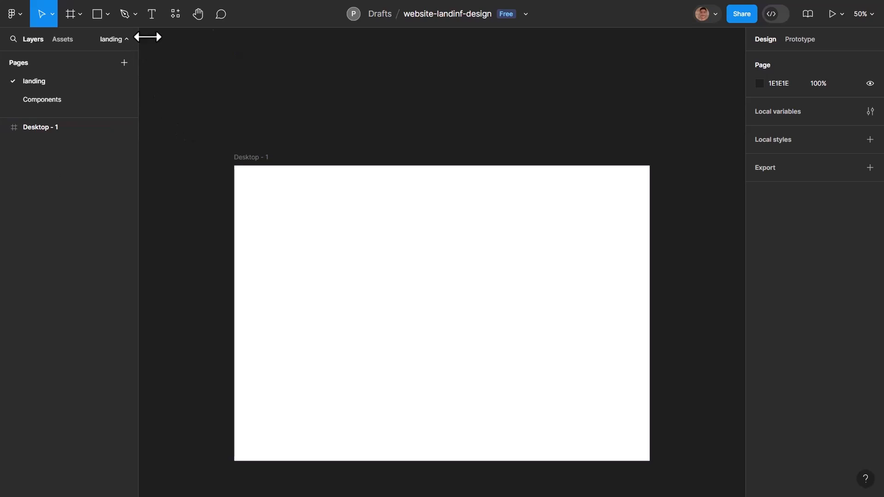
click(175, 19)
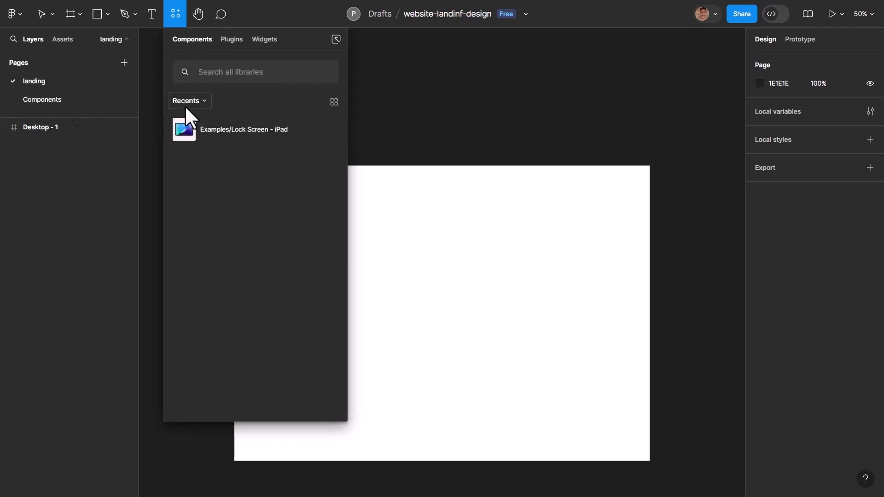
click(183, 102)
click(211, 114)
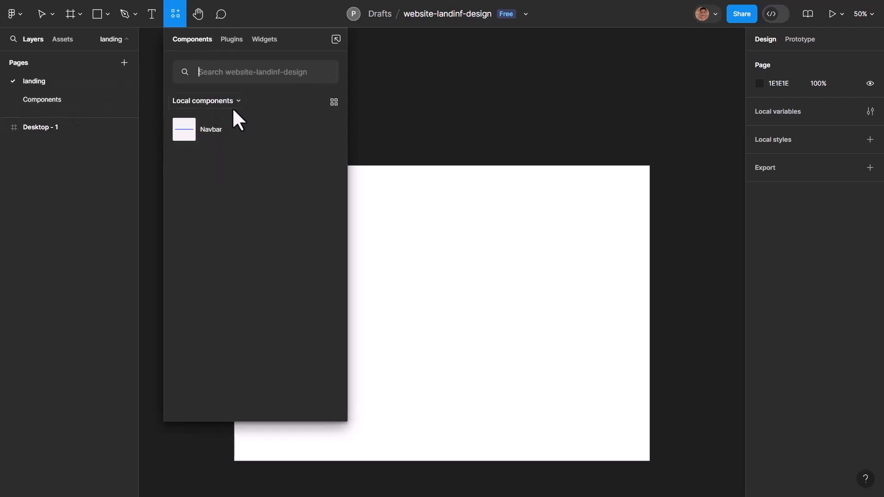
click(180, 129)
drag(402, 271, 407, 191)
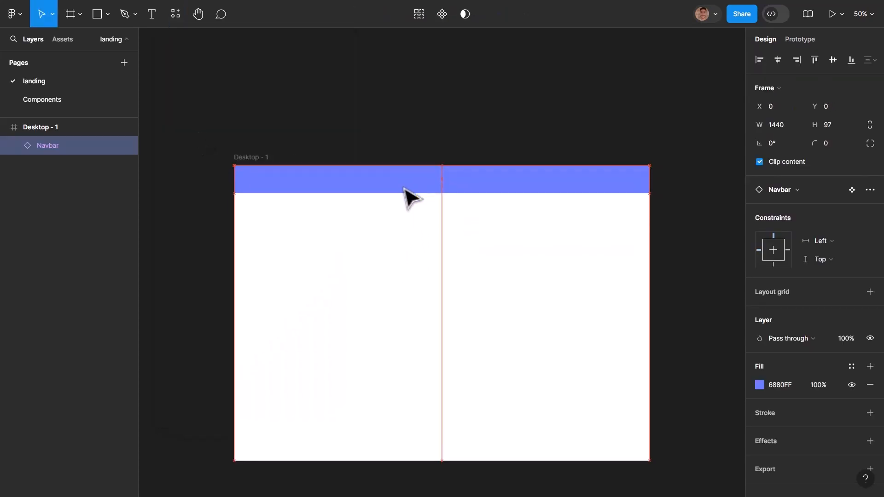
click(585, 241)
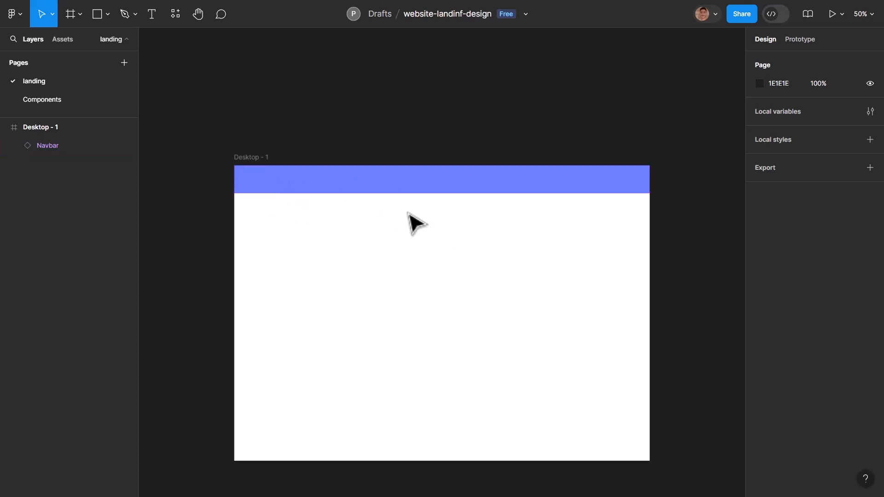
- Narrow the main Navbar component on the Components page from both sides to a width of 1314
click(93, 102)
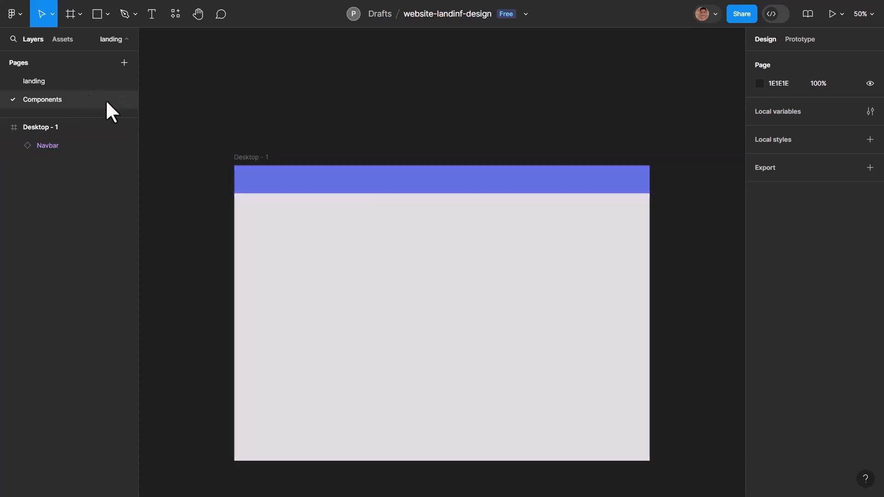
click(292, 152)
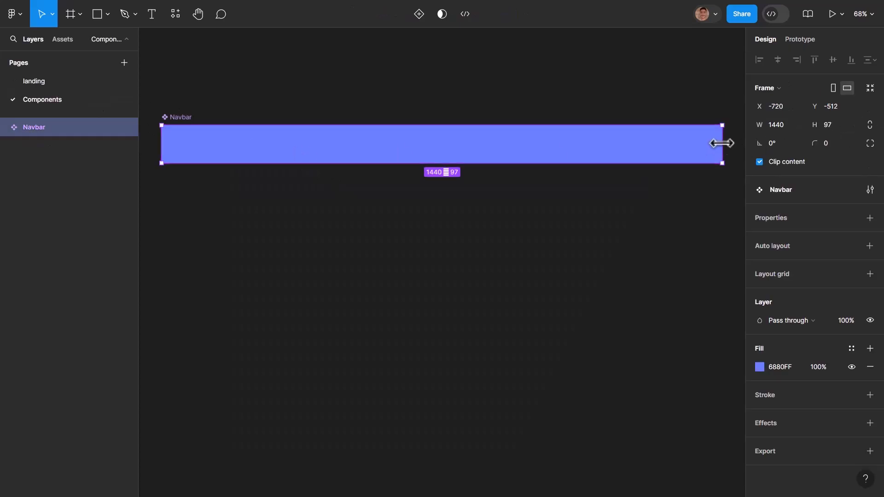
drag(714, 143, 688, 144)
drag(161, 140, 176, 140)
- On the landing page, center the Navbar instance along the top of the Desktop frame at X 63, Y 0
click(41, 85)
mouse_move(418, 190)
mouse_down()
mouse_move(438, 189)
mouse_move(419, 188)
mouse_up()
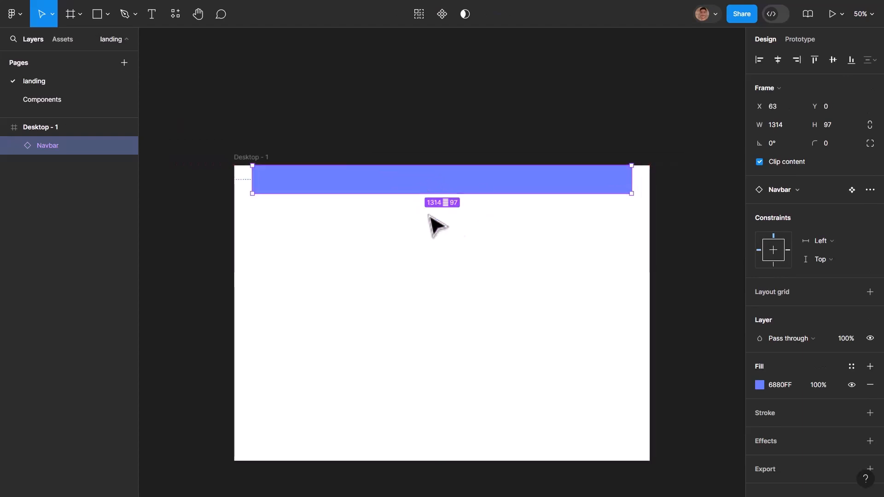
key(Escape)
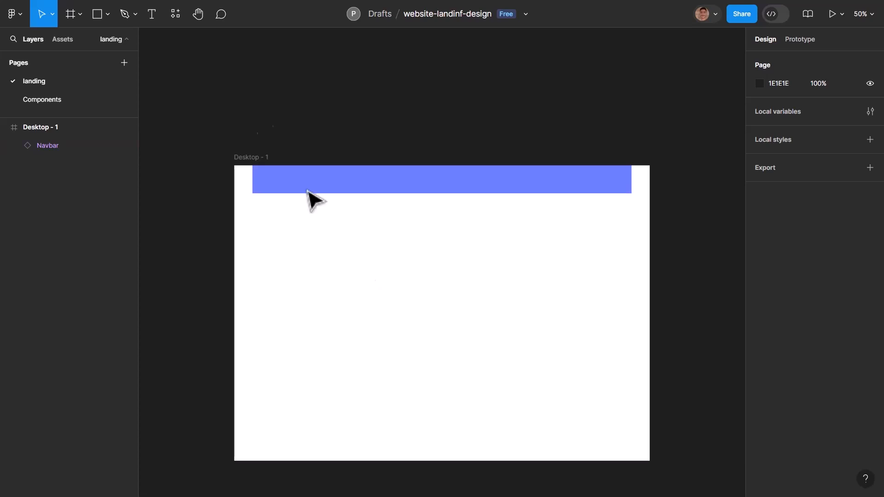
- Draw a 97 × 76 rectangle inside the main Navbar component near its left end and nudge it to X 12, Y 10
click(80, 98)
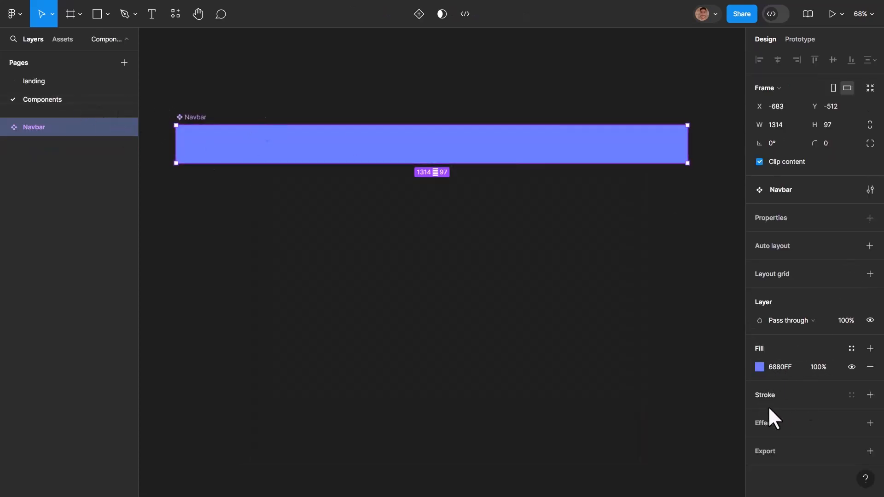
click(107, 14)
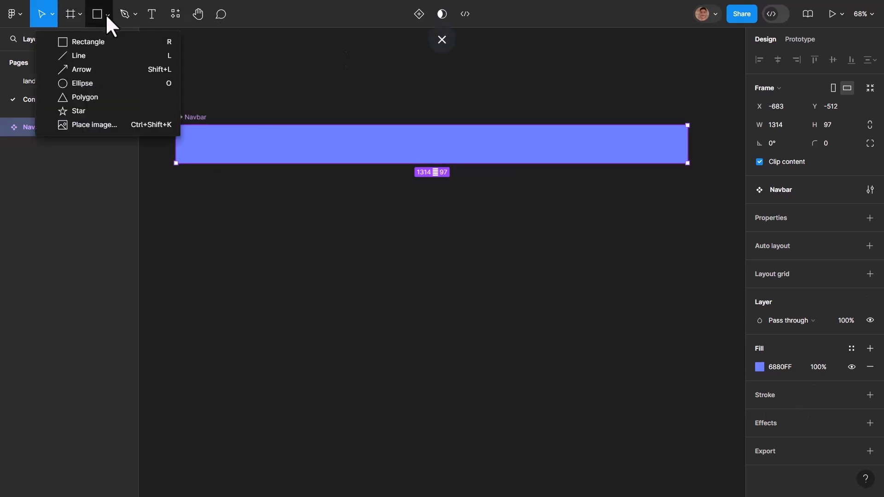
click(74, 42)
mouse_move(190, 134)
mouse_down()
mouse_move(245, 154)
mouse_move(228, 163)
mouse_move(214, 148)
mouse_up()
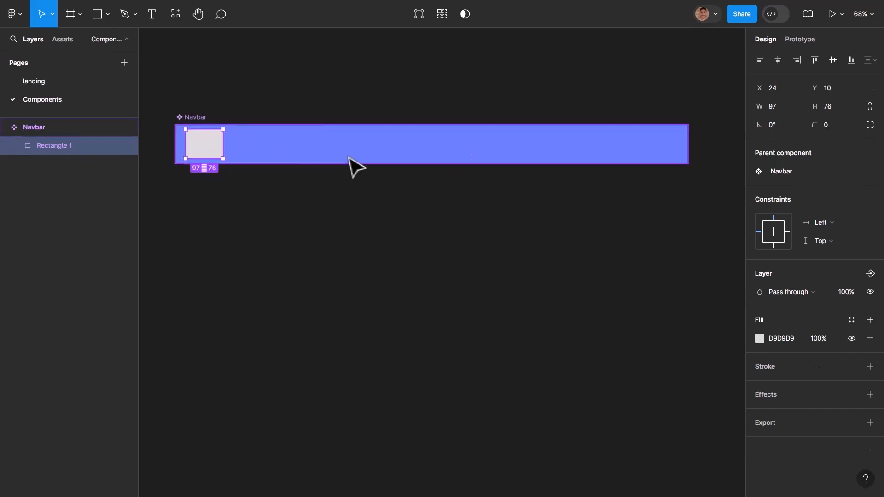
key(Left)
key(Left)
key(Left)
key(Left)
key(Left)
key(Left)
key(Left)
key(Left)
key(Left)
key(Left)
key(Left)
key(Left)
- Set the corner radius of the rectangle in the Navbar component to 20
click(836, 125)
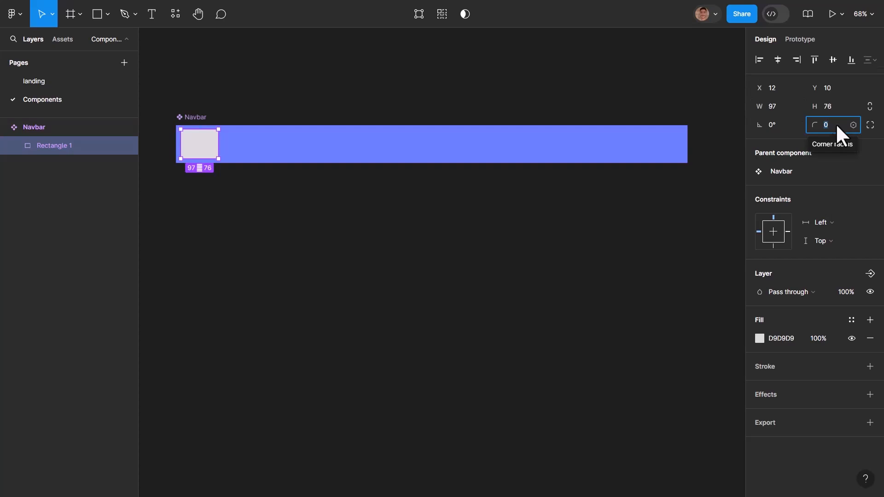
text(20)
key(Return)
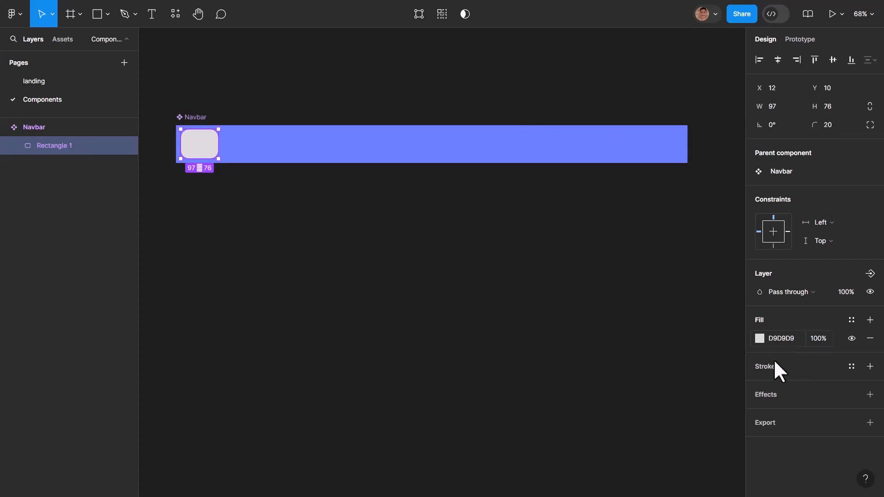
- Set the fill opacity of the rectangle inside the Navbar component to 80%
click(819, 338)
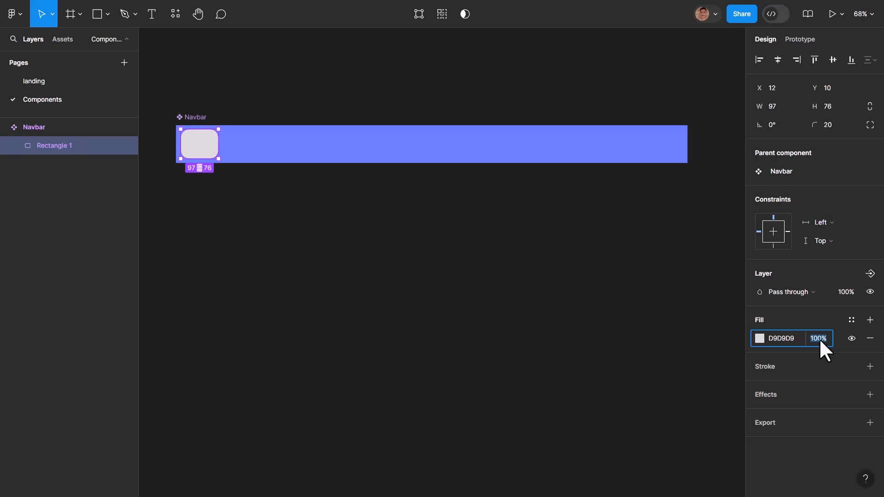
key(Return)
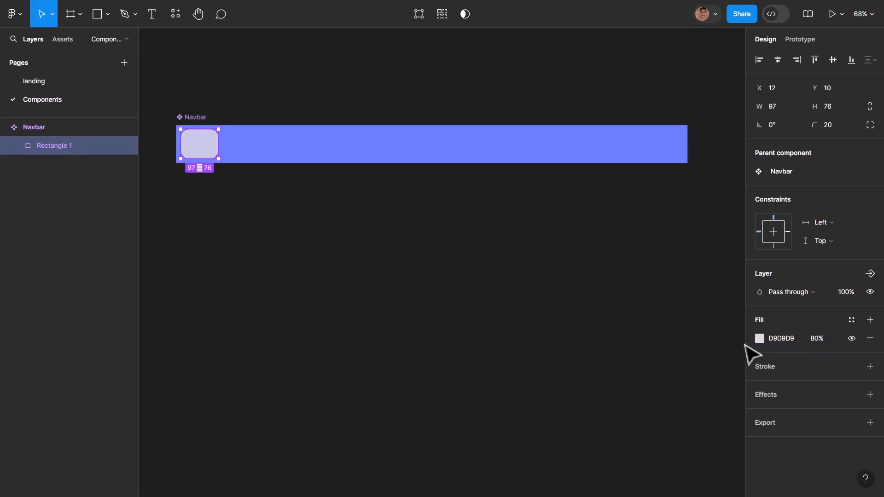
click(306, 145)
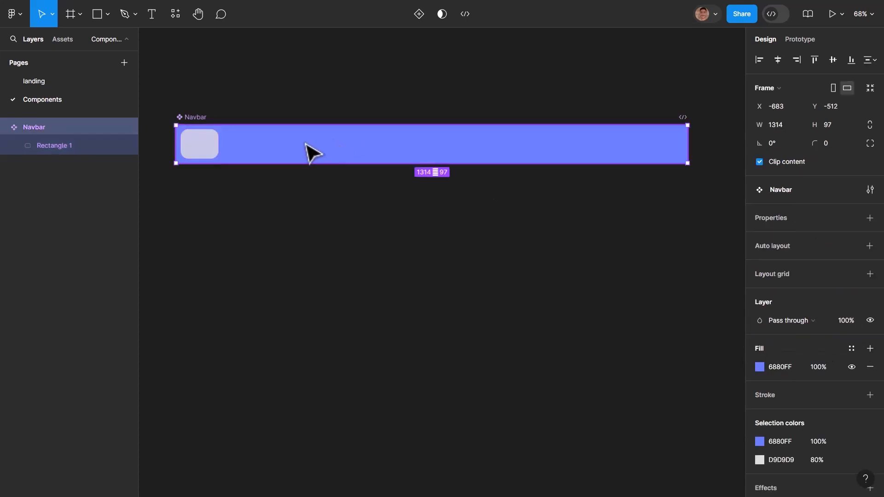
- On the landing page, move the Navbar instance slightly down from the top edge of the Desktop frame
click(65, 81)
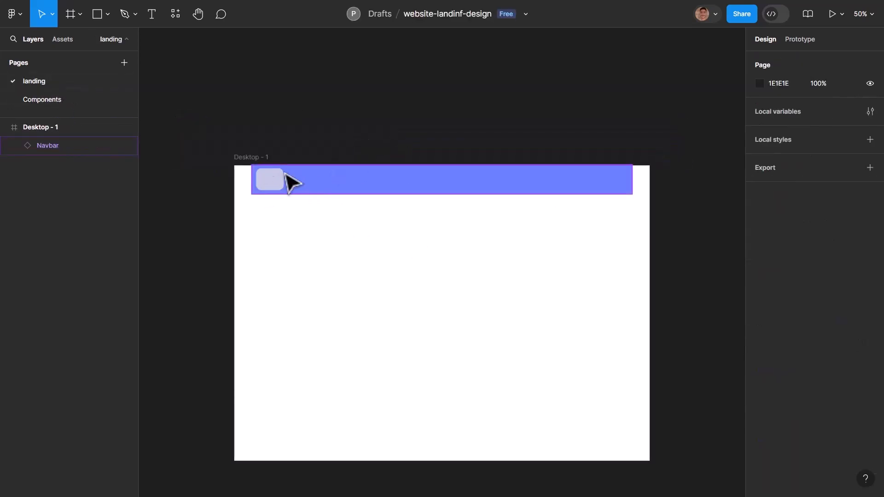
mouse_move(343, 190)
mouse_down()
mouse_move(362, 201)
mouse_move(356, 190)
mouse_up()
- Set the corner radius of the main Navbar component on the Components page to 15
key(Page_Down)
click(487, 217)
click(451, 138)
click(825, 144)
text(15)
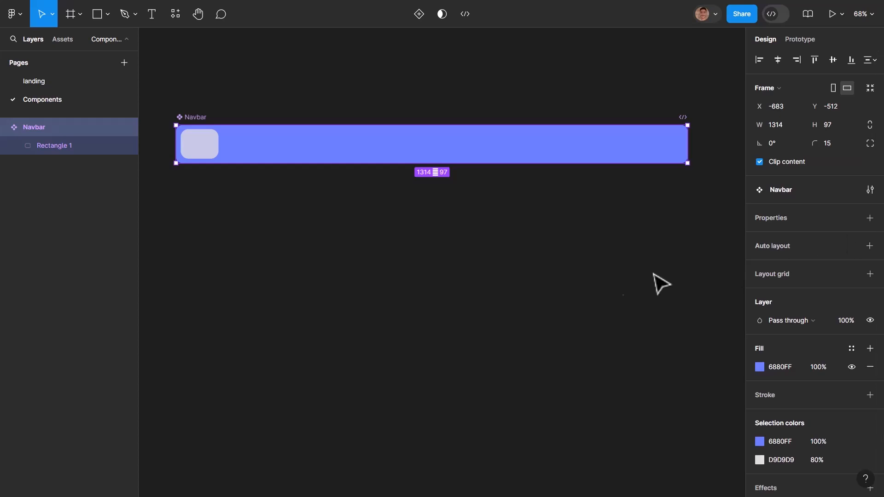
click(706, 280)
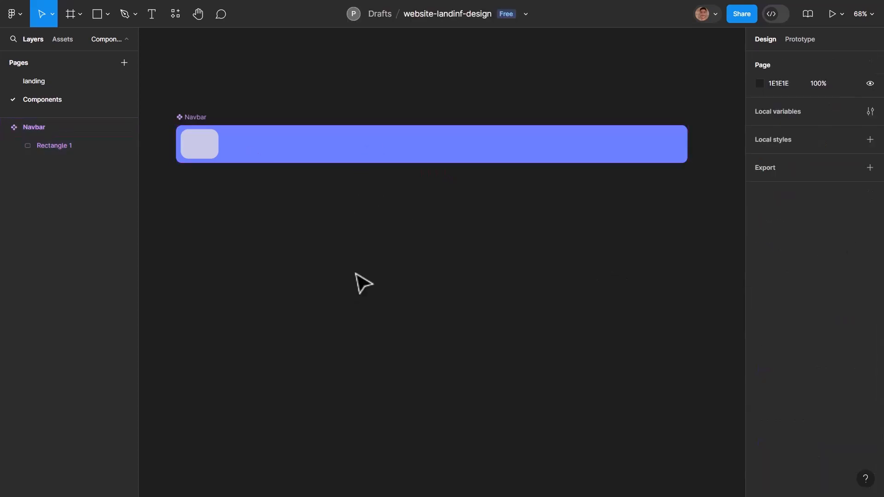
- On the landing page, position the Navbar instance centered in the Desktop frame at X 63, Y 34
click(50, 82)
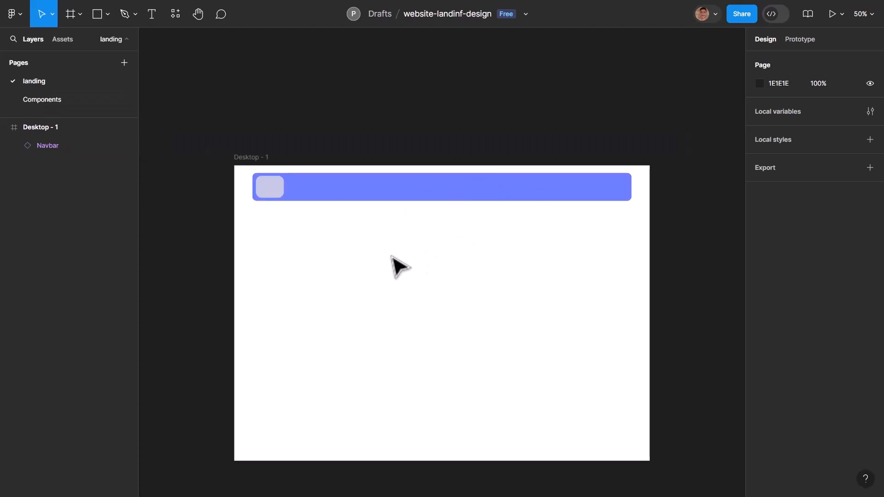
drag(336, 189, 339, 188)
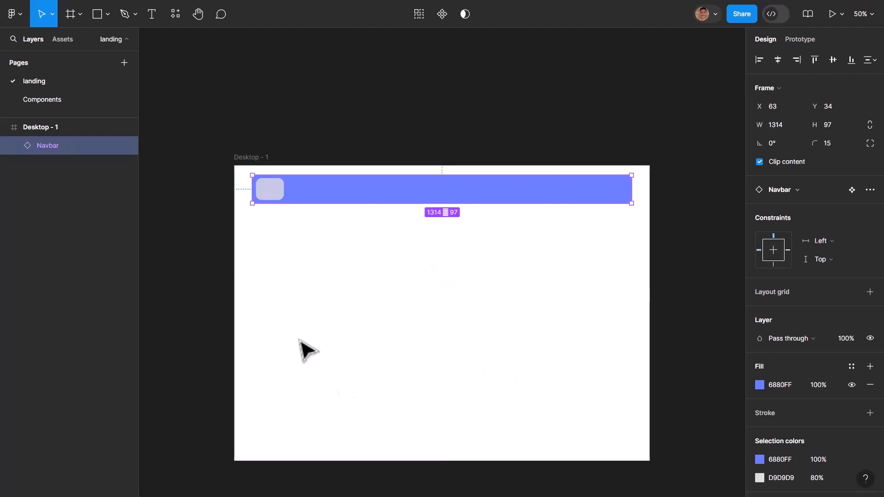
click(494, 310)
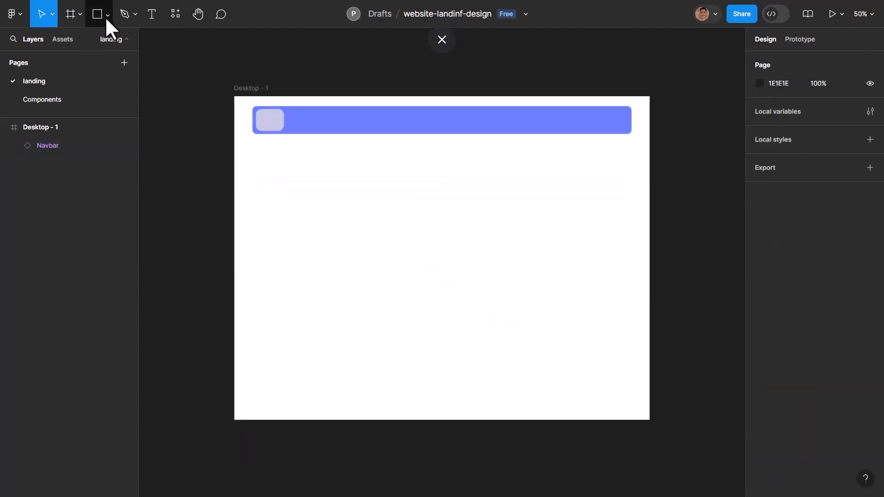
- Draw a large rectangle in the Desktop frame and fit it to the Navbar's width, 1314 × 938 at X 63, Y 34
click(105, 19)
click(87, 37)
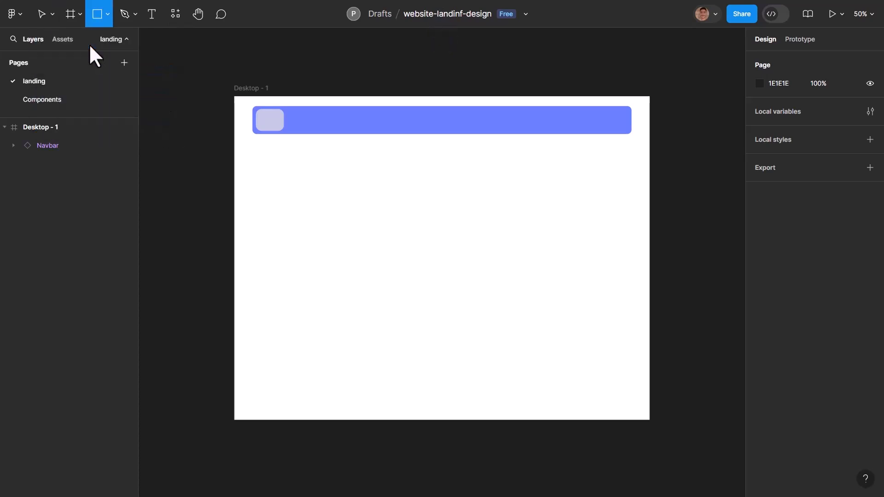
mouse_move(244, 154)
mouse_down()
mouse_move(511, 339)
mouse_move(602, 380)
mouse_up()
mouse_move(517, 308)
mouse_down()
mouse_move(526, 291)
mouse_move(510, 289)
mouse_up()
drag(608, 258, 631, 259)
drag(302, 148, 304, 106)
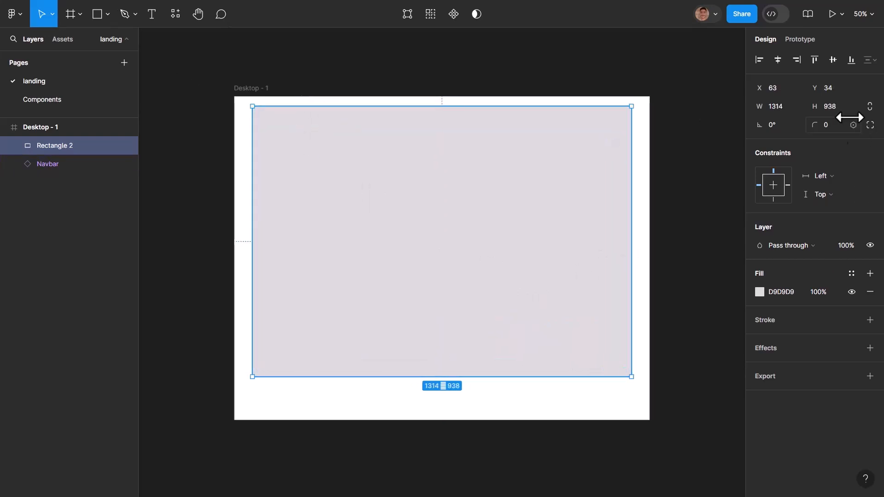
- Set the large rectangle's corner radius to 15 and place it behind the Navbar in the layer order
click(825, 127)
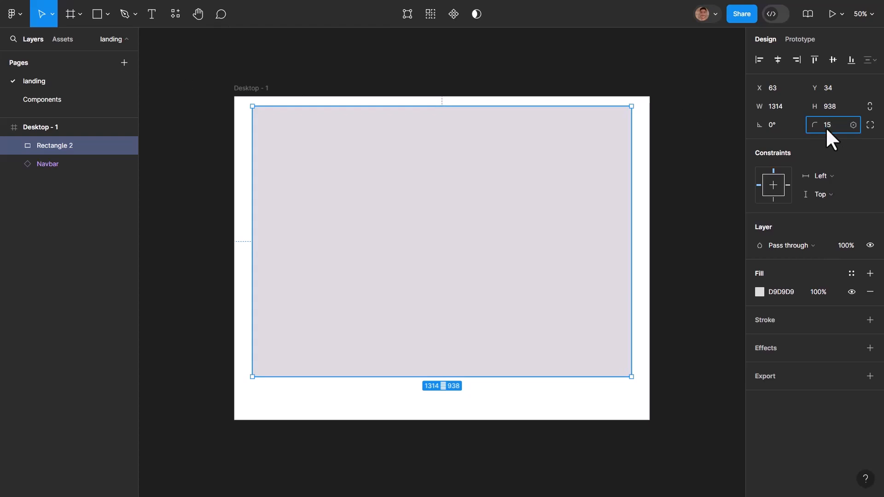
key(Return)
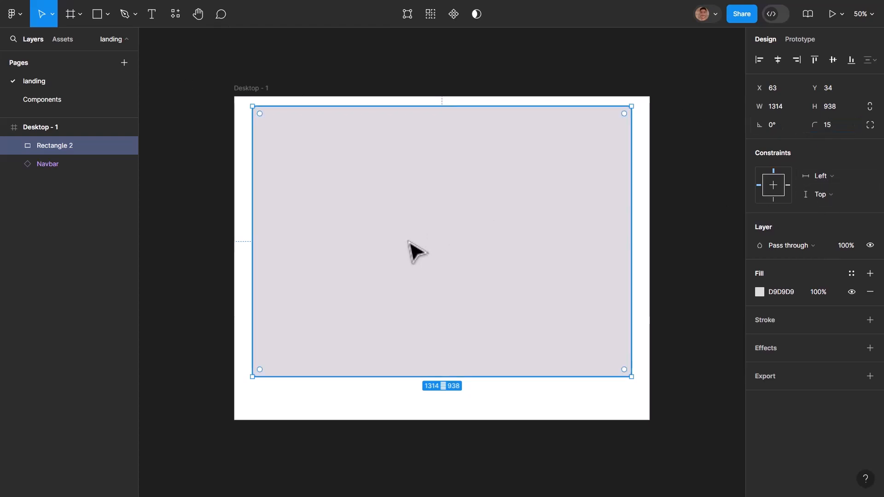
right_click(436, 267)
drag(55, 145, 60, 175)
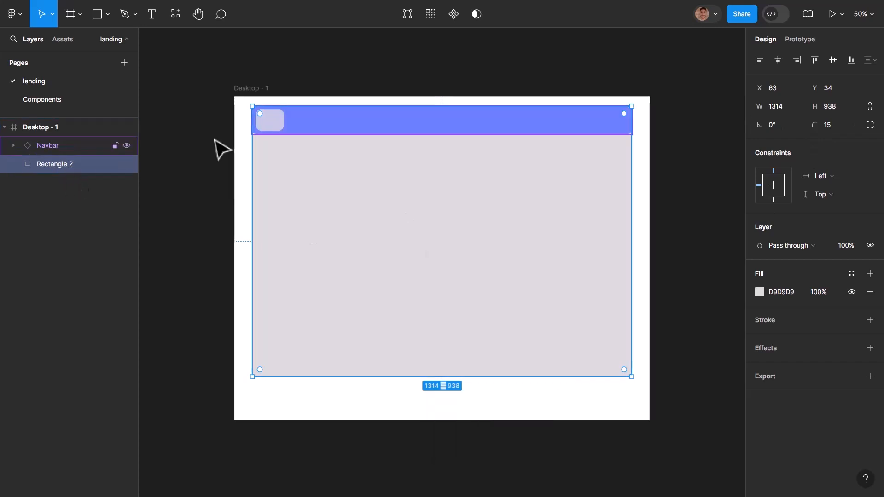
click(655, 223)
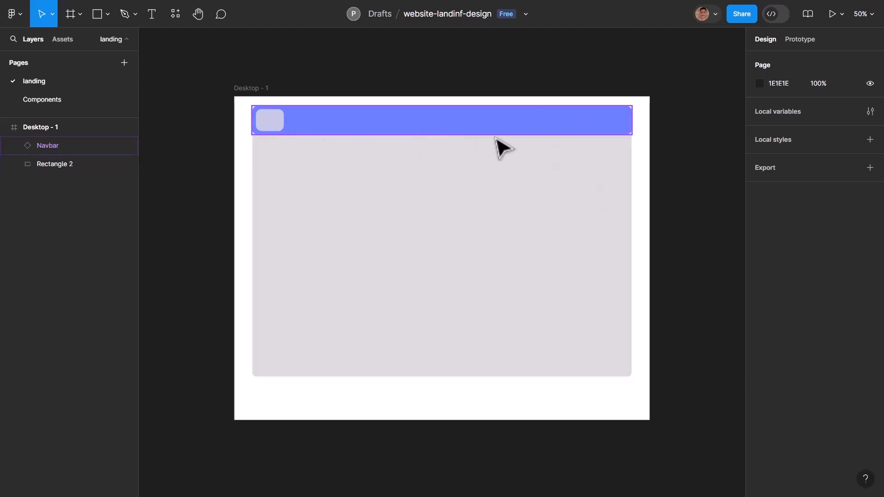
- Narrow the main Navbar component on the Components page from both sides to a width of 1190
key(Page_Down)
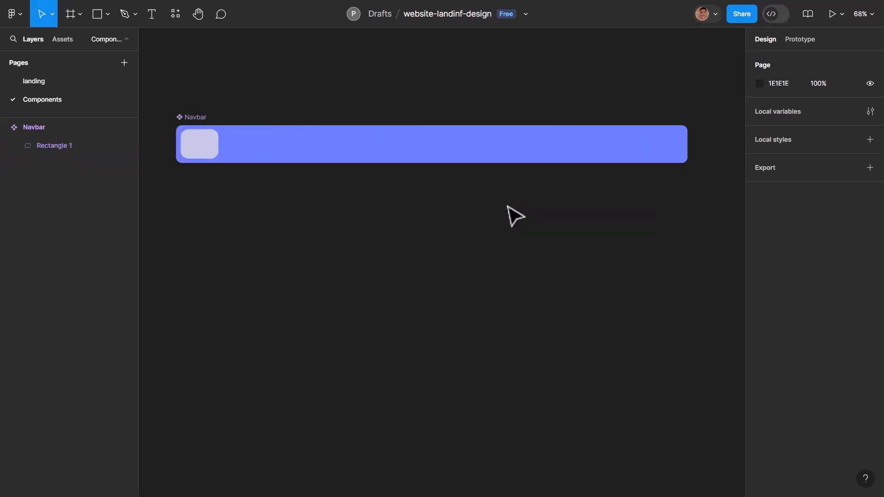
click(686, 146)
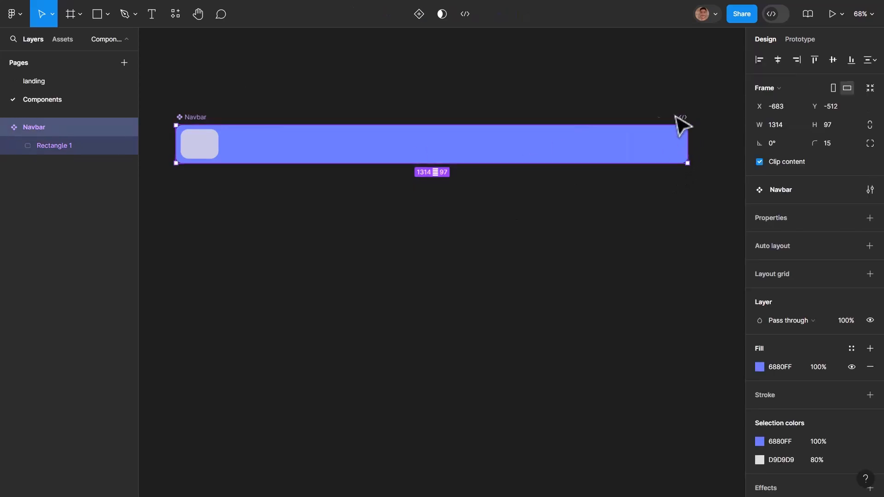
drag(688, 139, 654, 142)
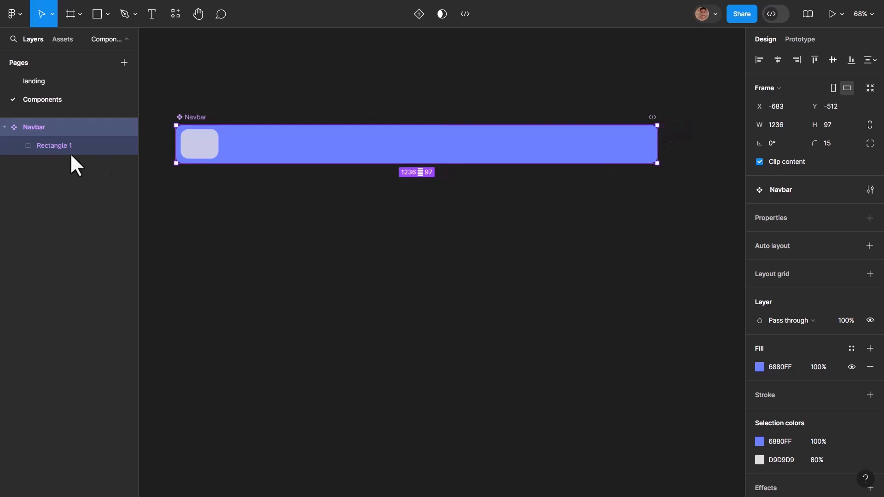
click(203, 142)
mouse_move(203, 141)
mouse_down()
mouse_move(215, 143)
mouse_move(186, 140)
mouse_up()
click(180, 142)
- Move the small rectangle inside the main Navbar component to X 18, Y 10, keeping it vertically centered
click(239, 150)
drag(240, 147, 228, 148)
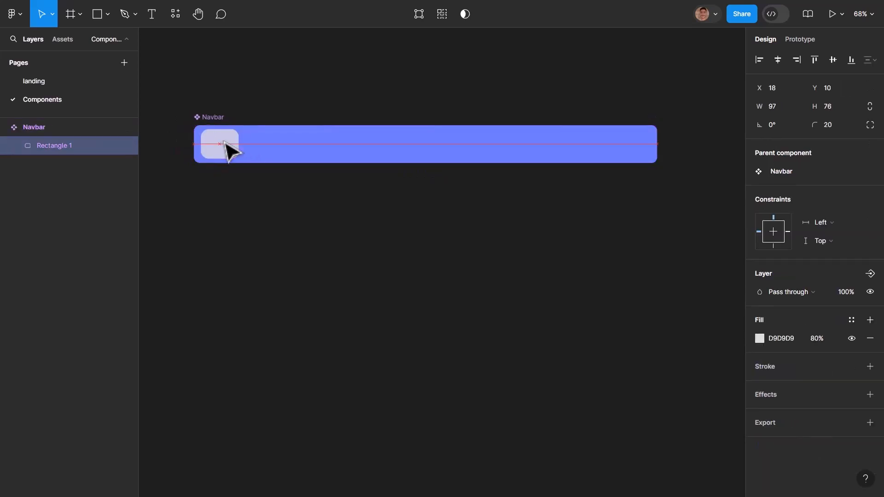
click(336, 208)
- On the landing page, center the Navbar instance over the large rectangle at X 125, Y 34
key(Page_Up)
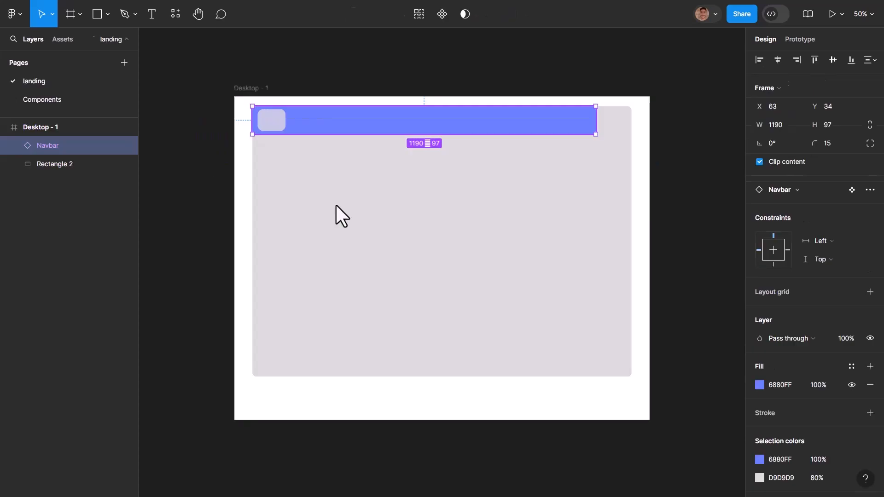
drag(378, 123, 396, 125)
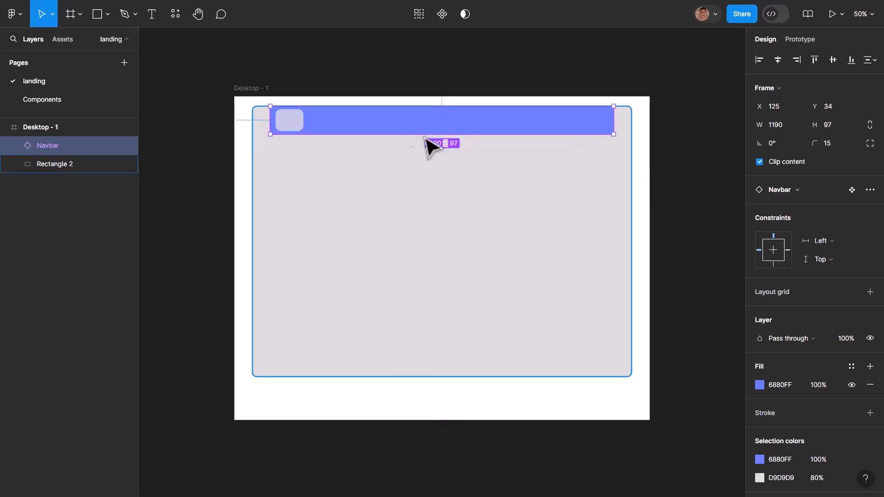
click(492, 228)
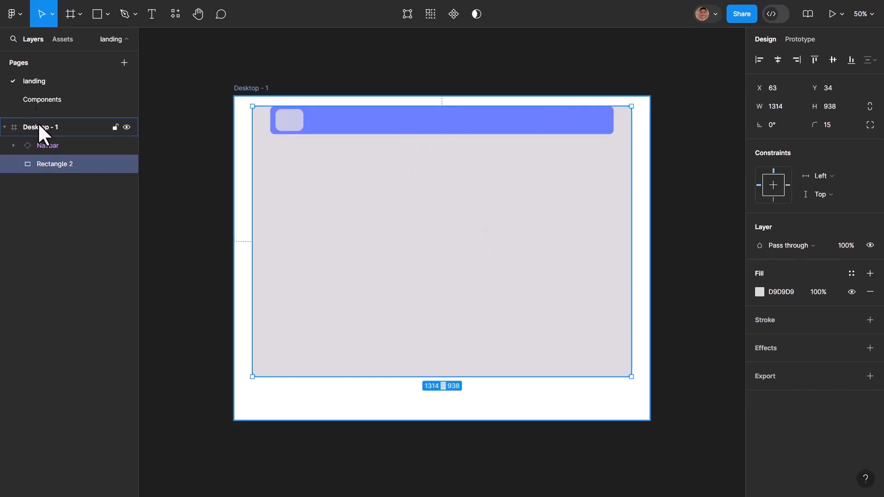
- Widen the main Navbar component on the Components page at both ends to a width of 1250
click(60, 103)
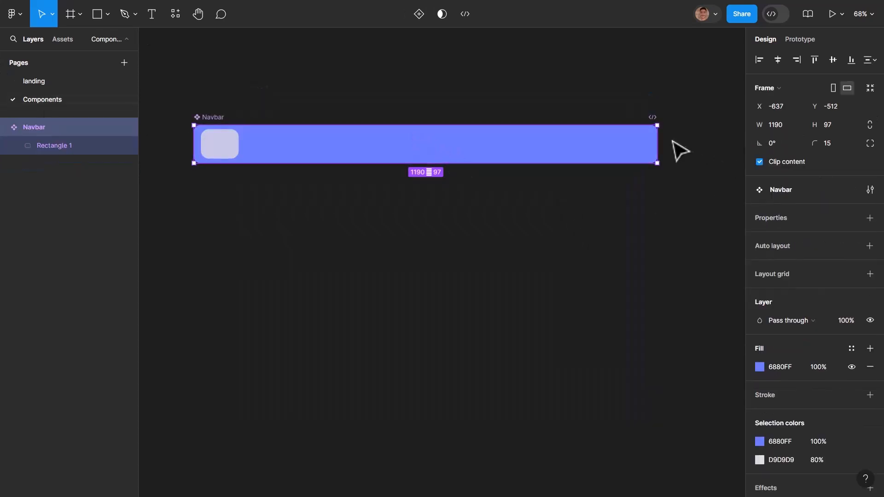
drag(659, 145, 670, 145)
drag(192, 141, 181, 141)
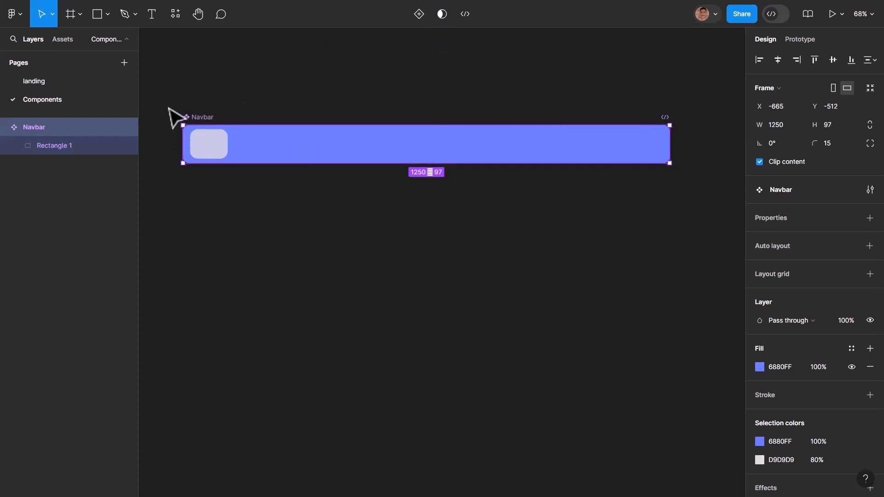
- On the landing page, move the Navbar instance inside the large rectangle, centered horizontally at X 95, Y 56
click(53, 83)
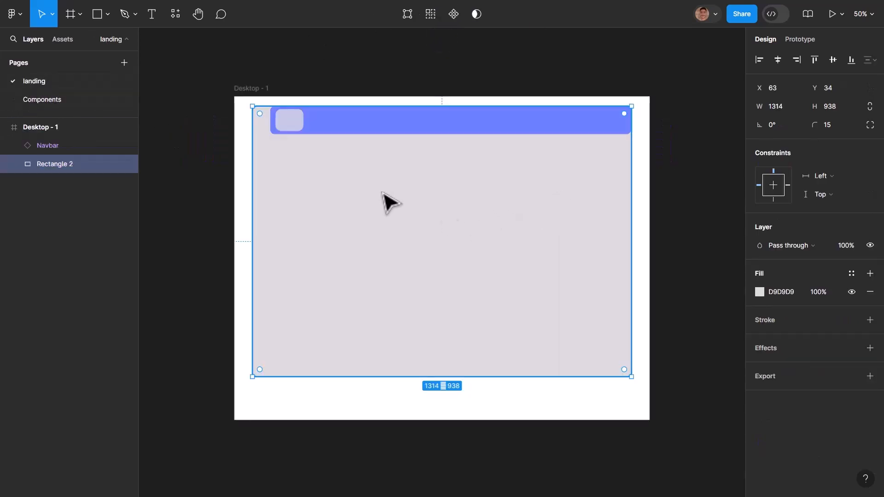
click(420, 134)
drag(454, 138, 462, 138)
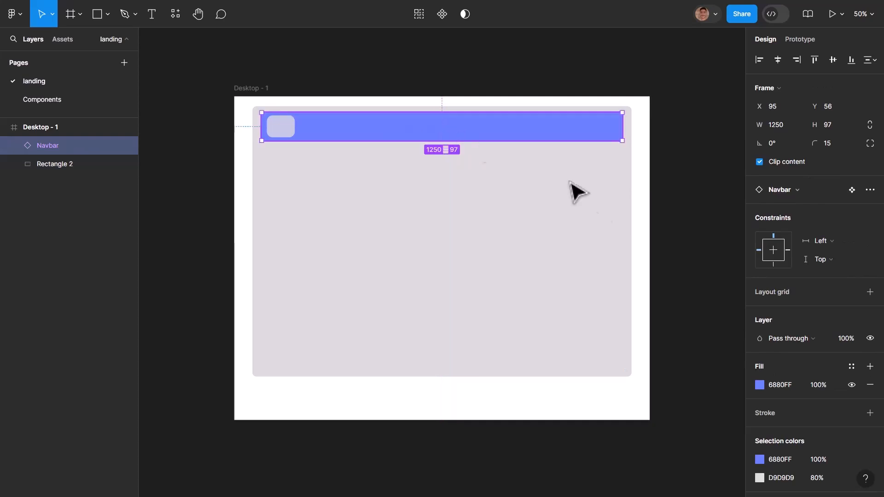
click(534, 246)
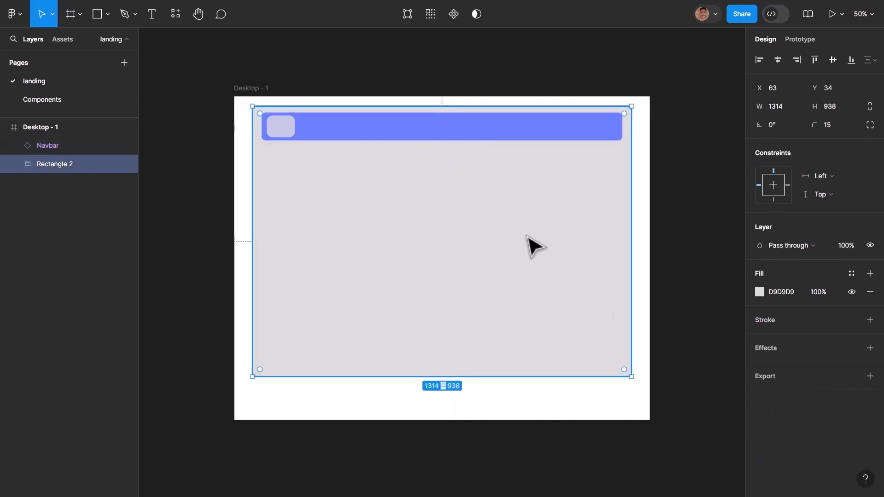
- Change the fill color of the main Navbar component on the Components page to teal 008D96
click(73, 104)
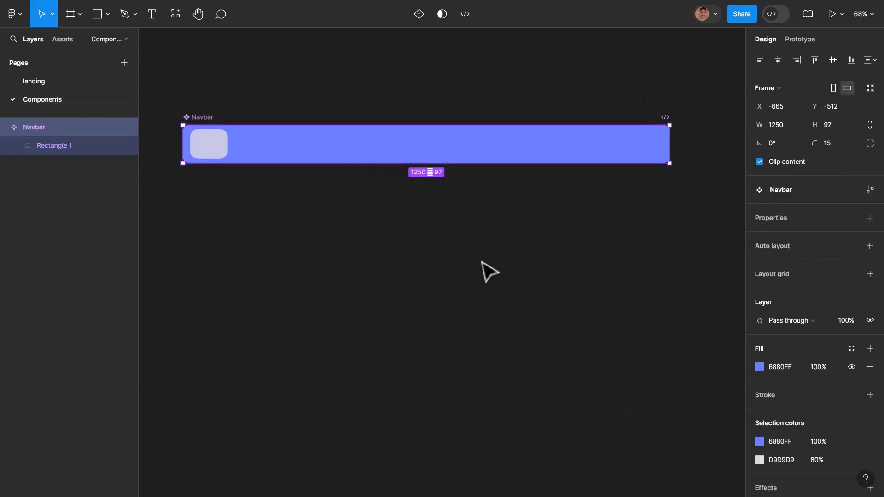
click(561, 340)
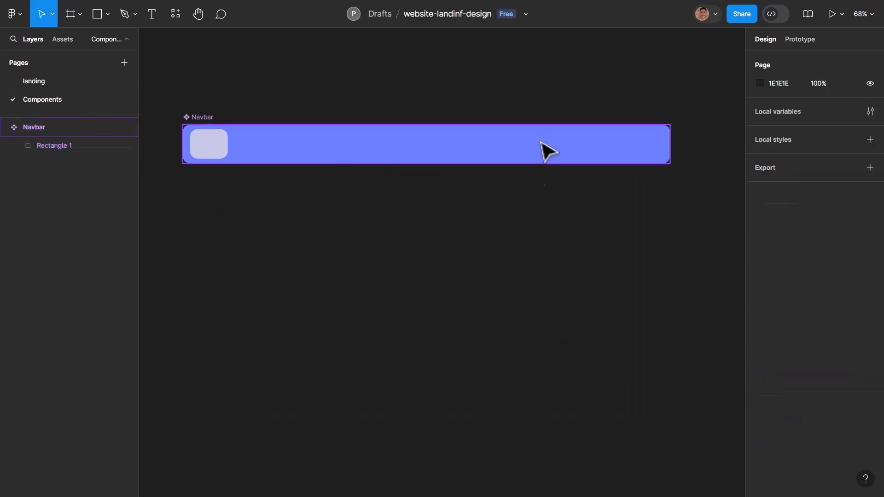
click(481, 149)
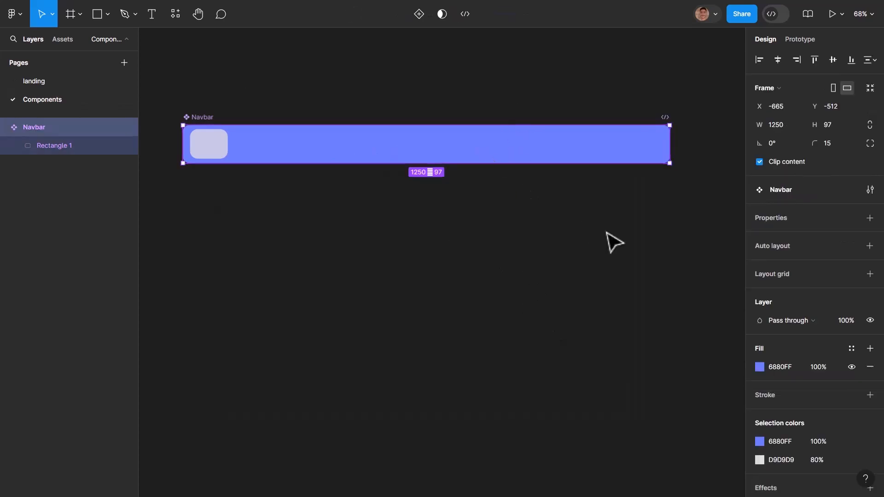
click(759, 367)
mouse_move(693, 350)
mouse_down()
mouse_move(708, 350)
mouse_move(693, 352)
mouse_up()
drag(735, 280, 750, 256)
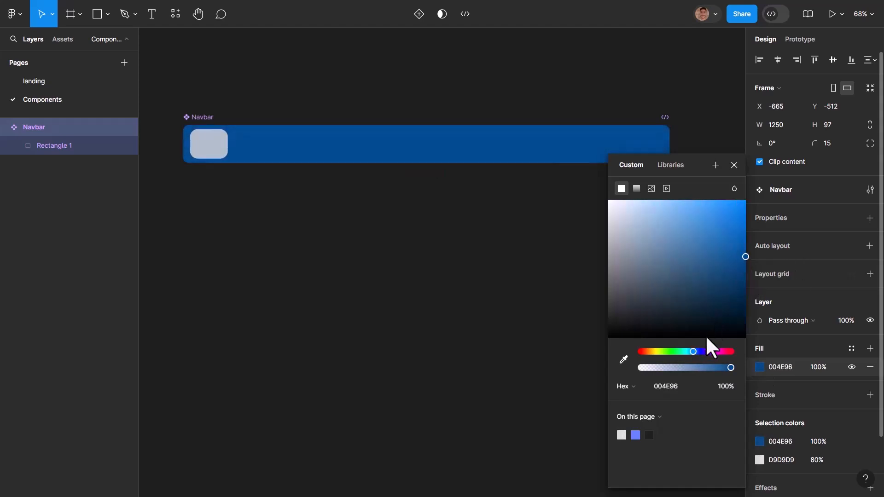
drag(691, 349, 687, 351)
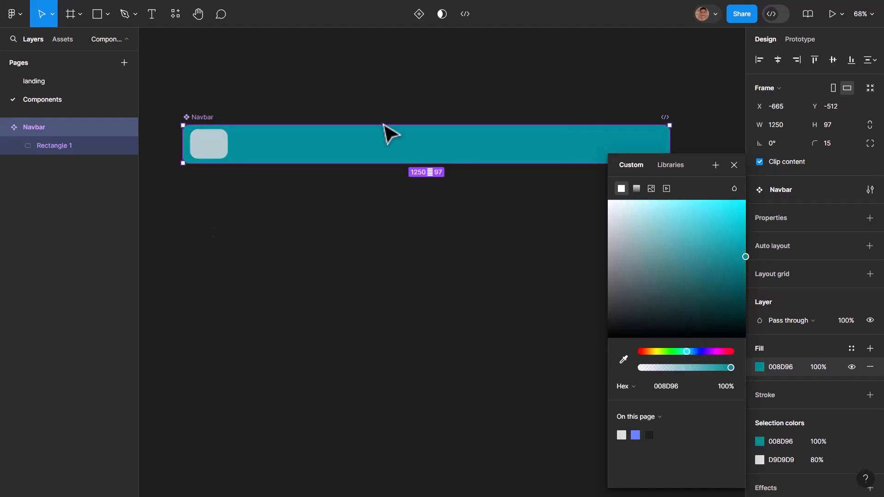
click(336, 273)
- Add the text "Home" inside the main Navbar component beside the small rectangle, at X 164, Y 34
click(219, 150)
click(220, 150)
click(318, 161)
key(t)
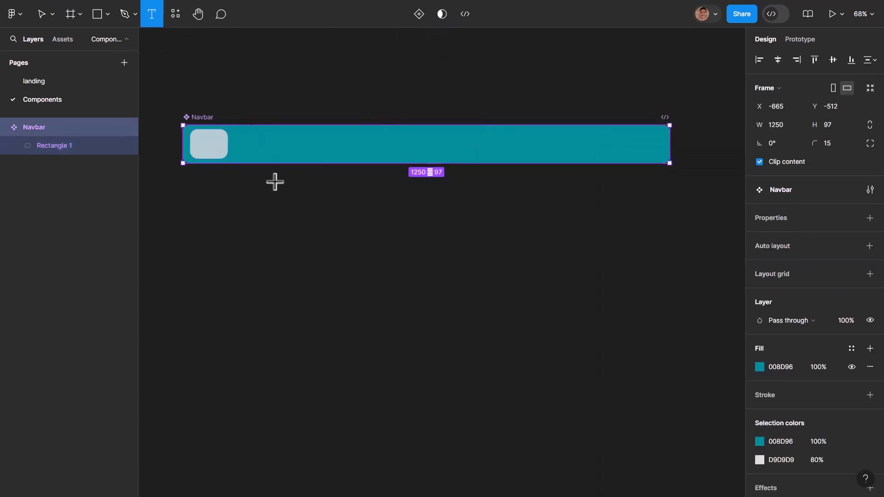
click(251, 141)
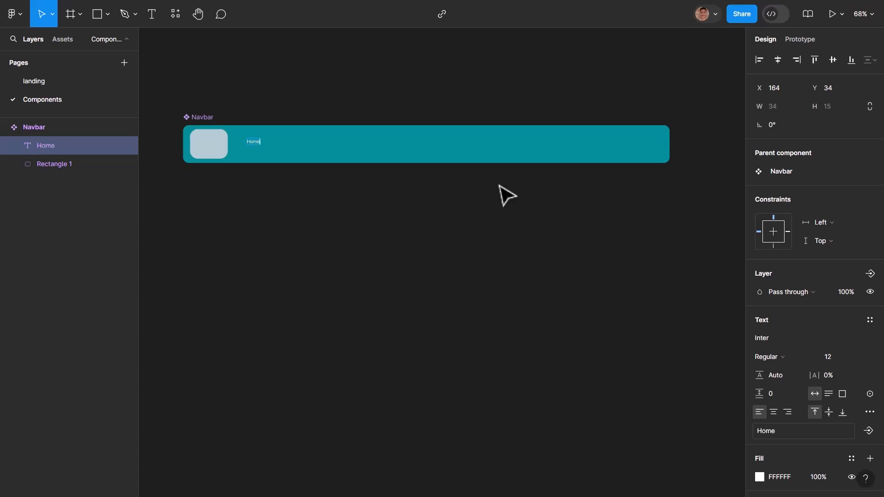
key(Escape)
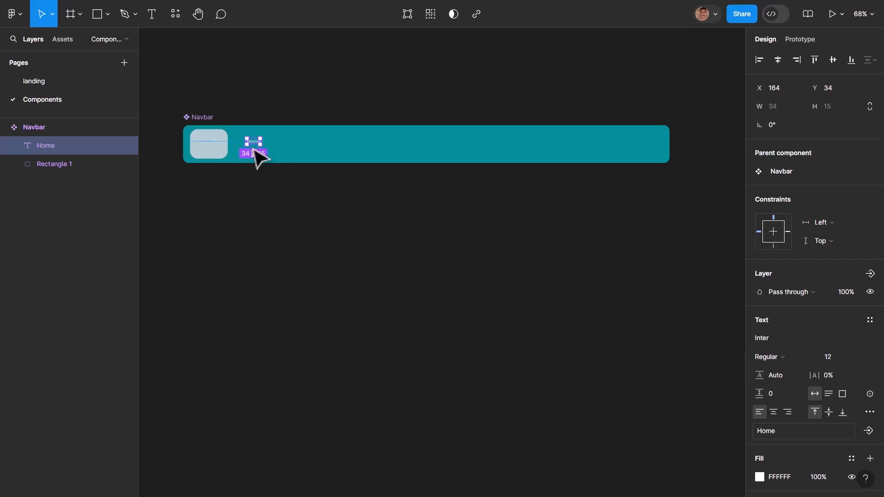
- Set the "Home" text in the Navbar component to font size 32 and its white fill to 70% opacity
click(863, 358)
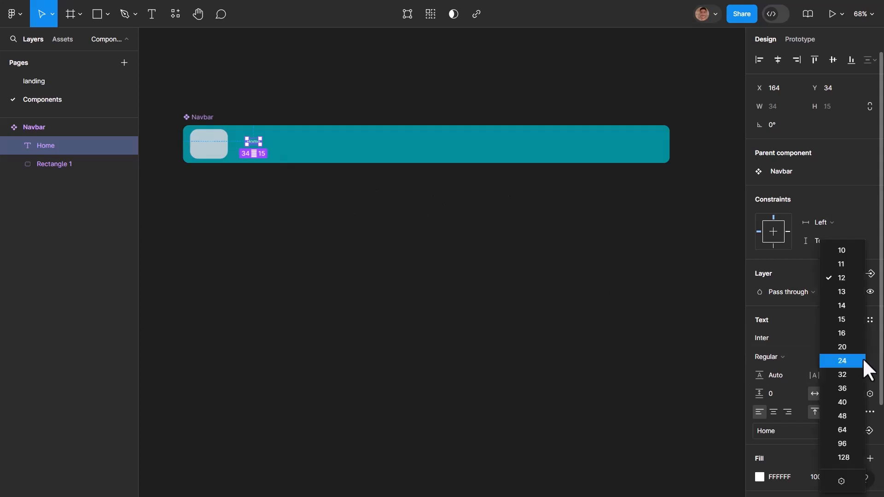
click(843, 376)
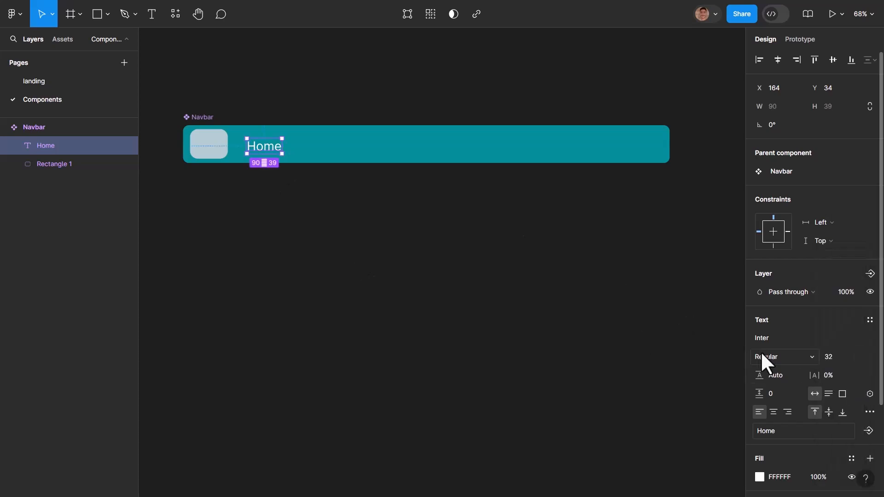
click(303, 244)
click(276, 152)
scroll(761, 417, down, 2)
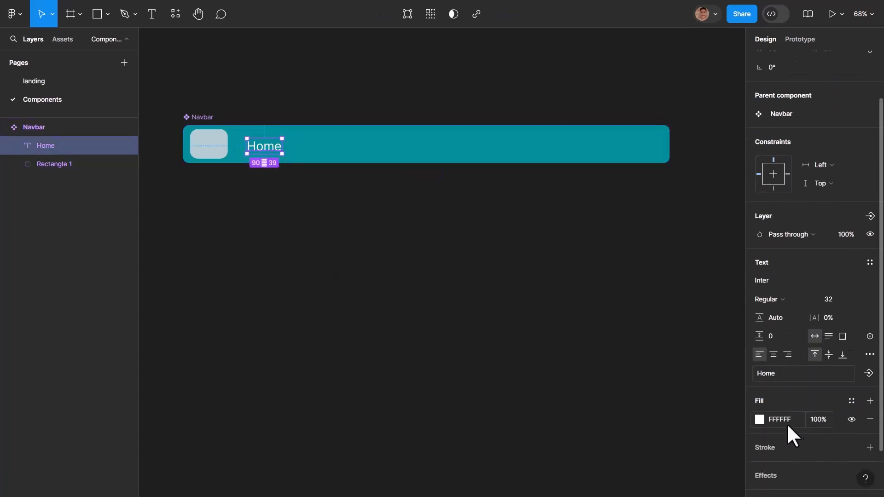
click(808, 420)
key(Return)
key(Escape)
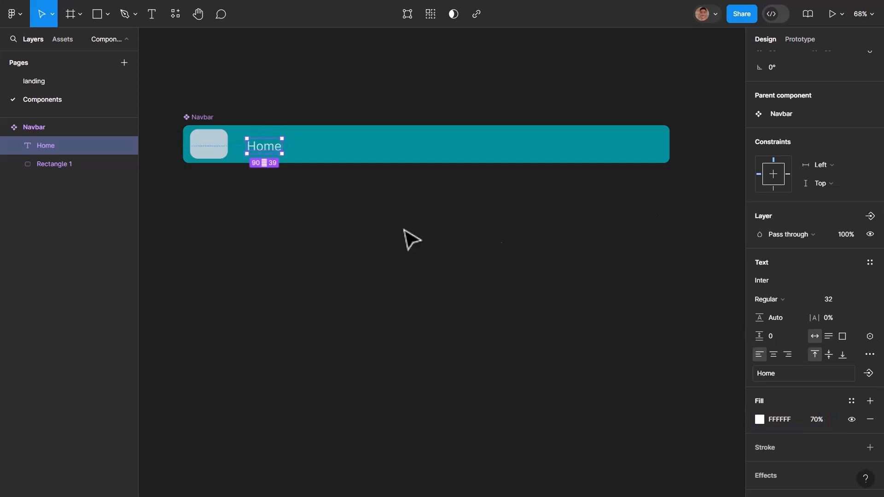
click(489, 245)
- Align the "Home" text with the logo rectangle's centre, duplicate it at X 278, Y 29, and change the copy to "About"
click(267, 144)
click(267, 145)
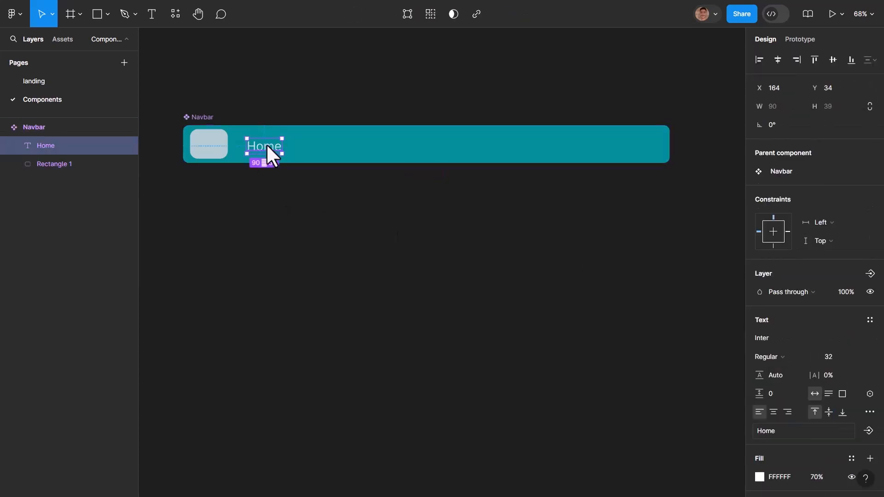
alt+drag(272, 150, 309, 145)
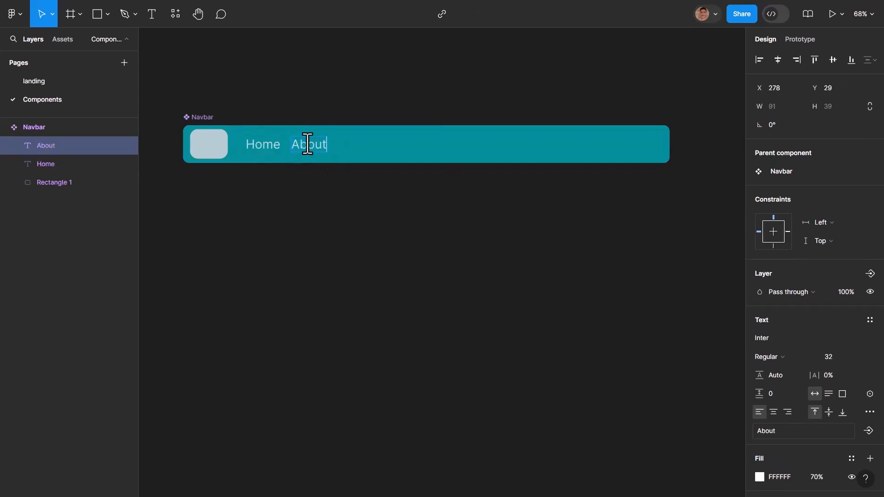
key(Escape)
click(340, 296)
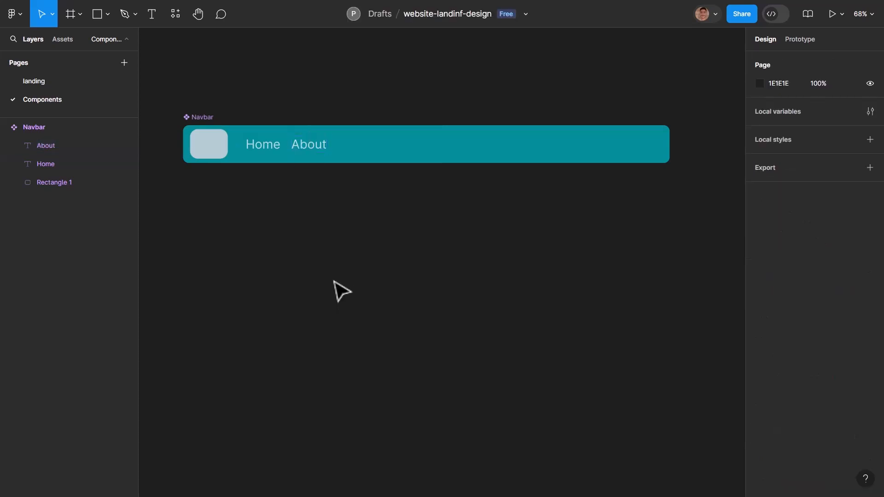
- Duplicate the "About" text at X 396, Y 29 in the Navbar component and change the copy to "Contact"
click(310, 154)
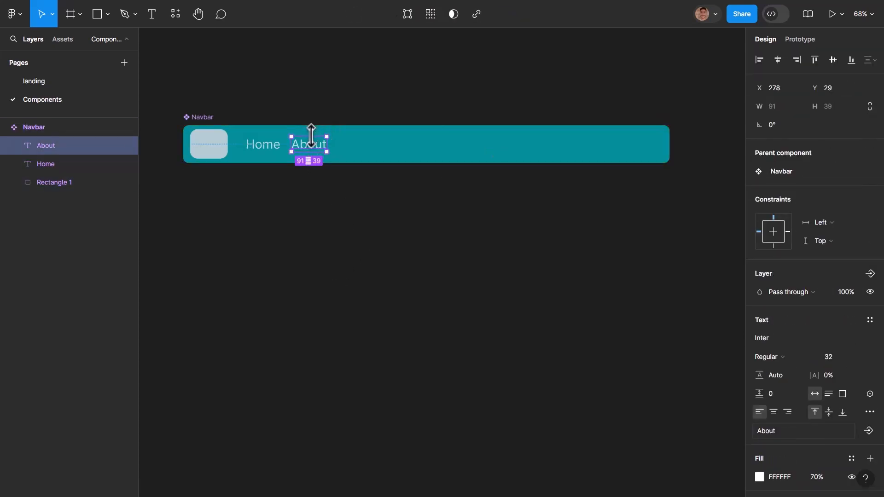
alt+drag(326, 152, 360, 148)
double_click(359, 147)
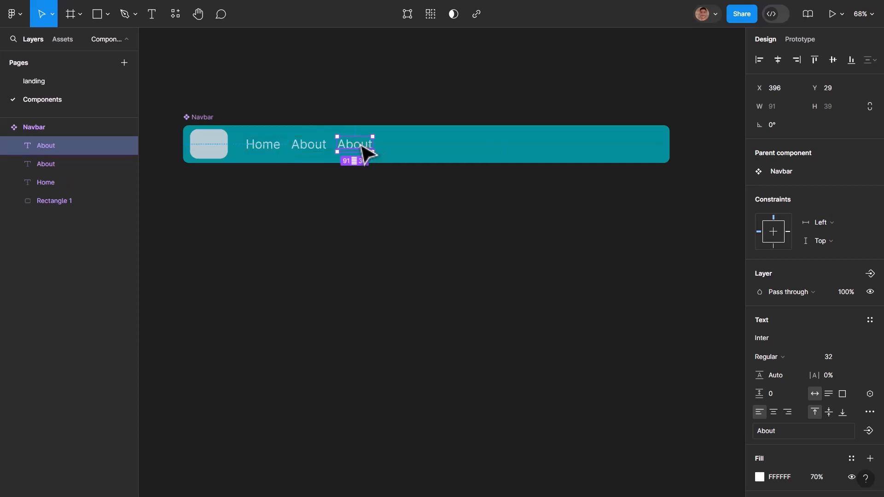
text(Con)
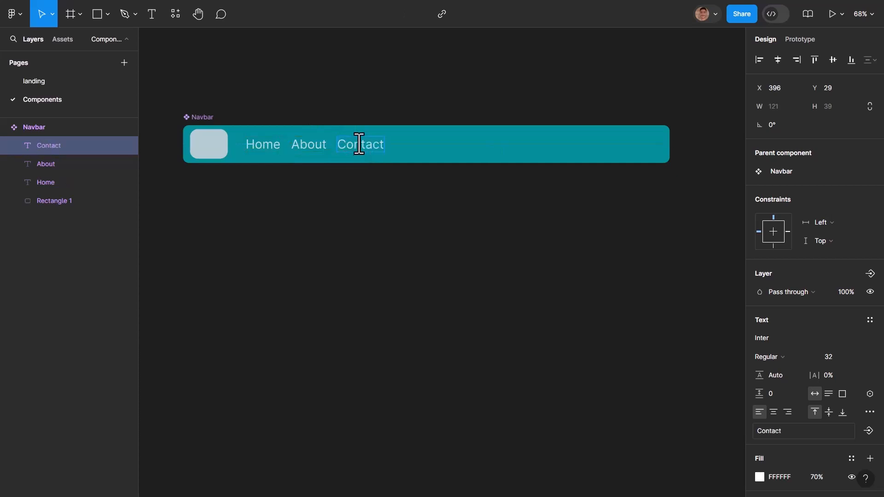
text(tact)
key(Escape)
click(479, 219)
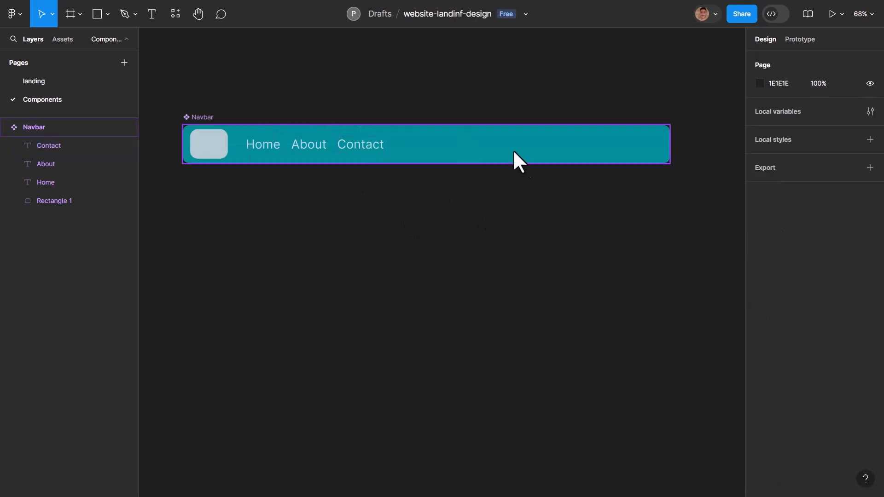
- Duplicate the logo rectangle at the Navbar's far end and widen the copy toward "Contact" to form a search box
click(205, 154)
alt+drag(204, 148, 664, 156)
drag(396, 143, 443, 154)
- Duplicate the "Contact" text inside the search box at X 596, Y 29 and change the copy to "Search Keywords . . ."
click(334, 148)
click(346, 149)
double_click(435, 146)
text(Search Keywords . . .)
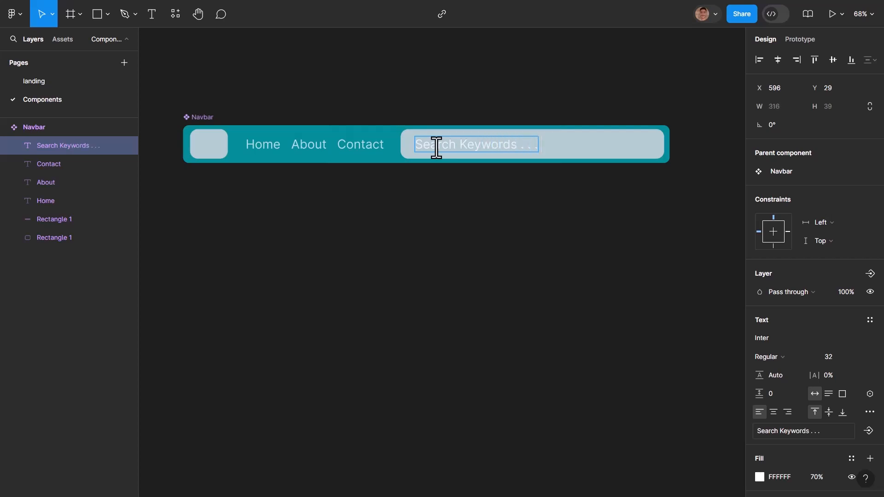
key(Escape)
click(364, 242)
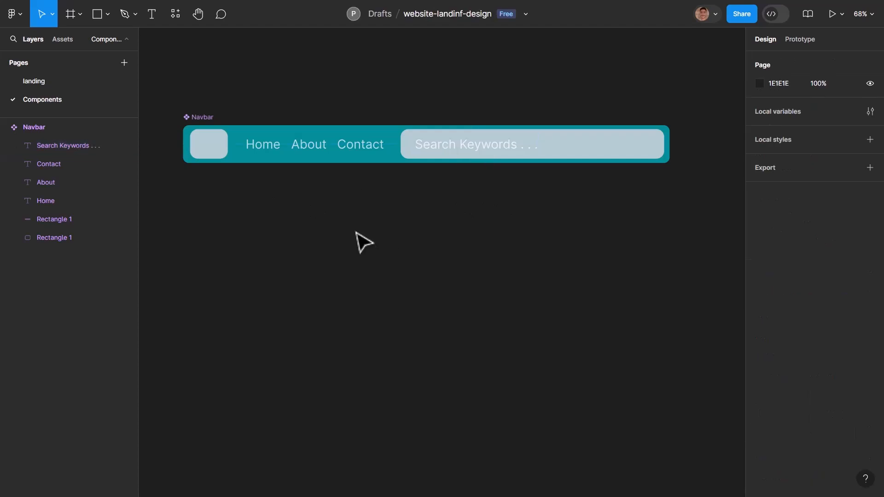
- On the landing page, fill the large rectangle behind the Navbar with the copied coding illustration image
click(83, 86)
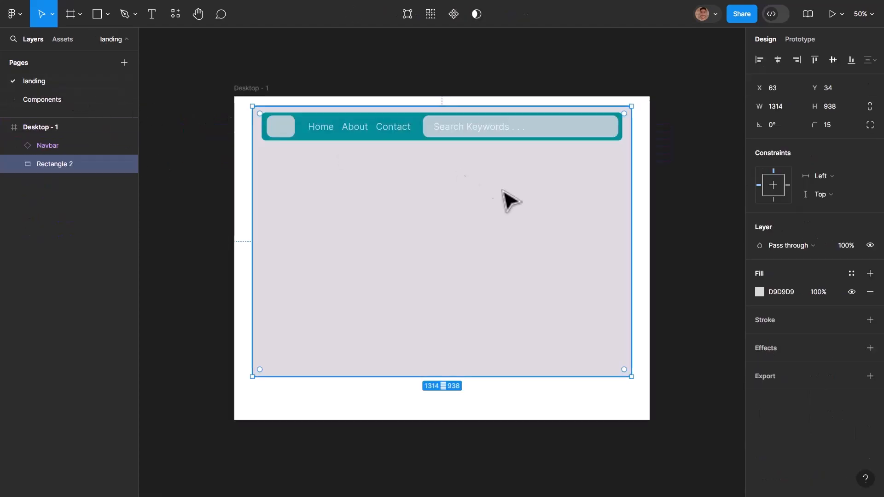
click(645, 233)
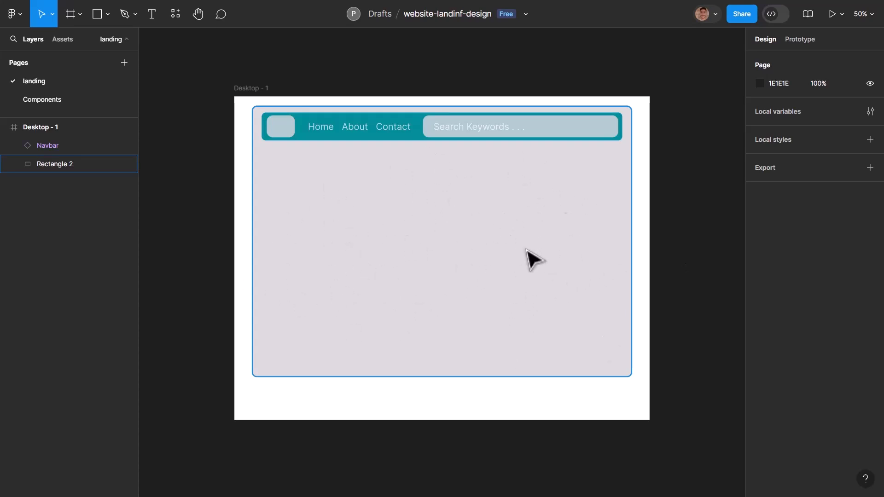
click(437, 241)
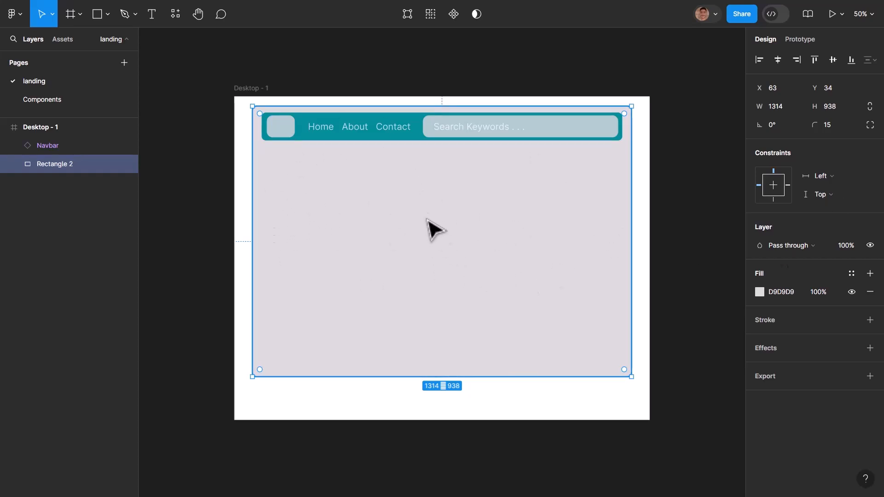
key(ctrl+v)
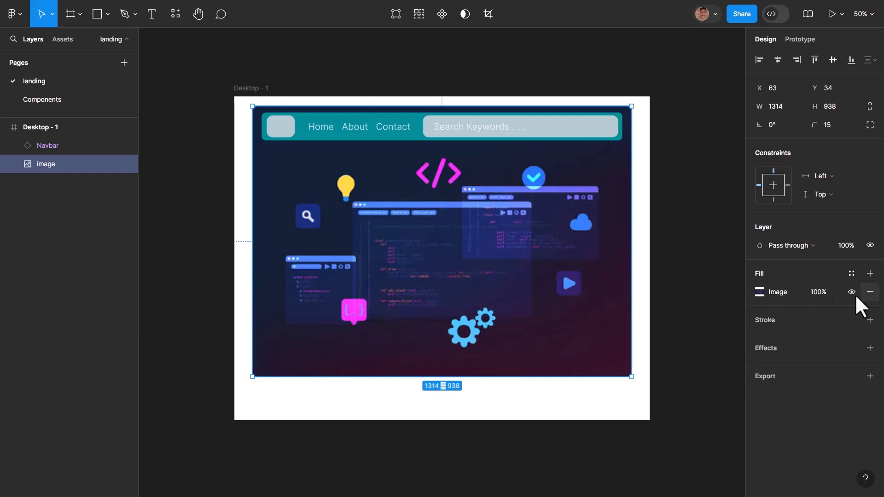
- Set the opacity of the hero rectangle's image fill to 80%
mouse_move(810, 297)
mouse_down()
mouse_move(796, 299)
mouse_move(805, 299)
mouse_up()
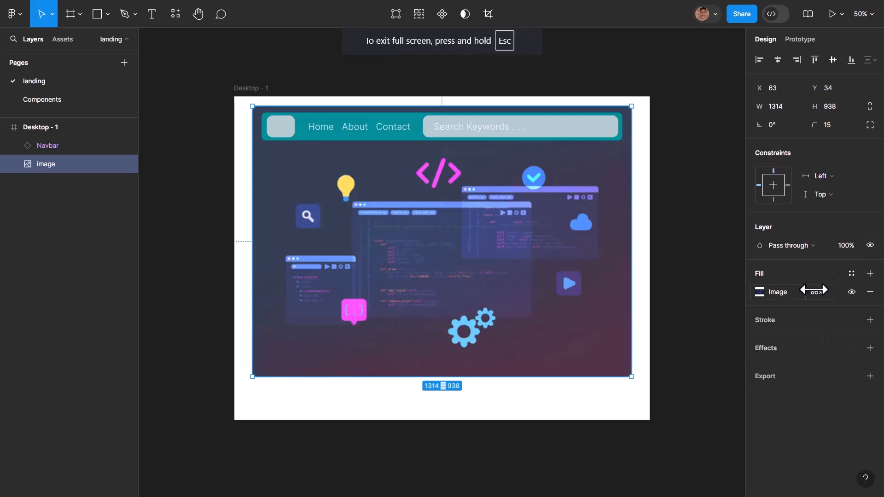
drag(825, 294, 818, 290)
key(ctrl+z)
key(ctrl+shift+z)
click(702, 374)
click(460, 280)
click(811, 294)
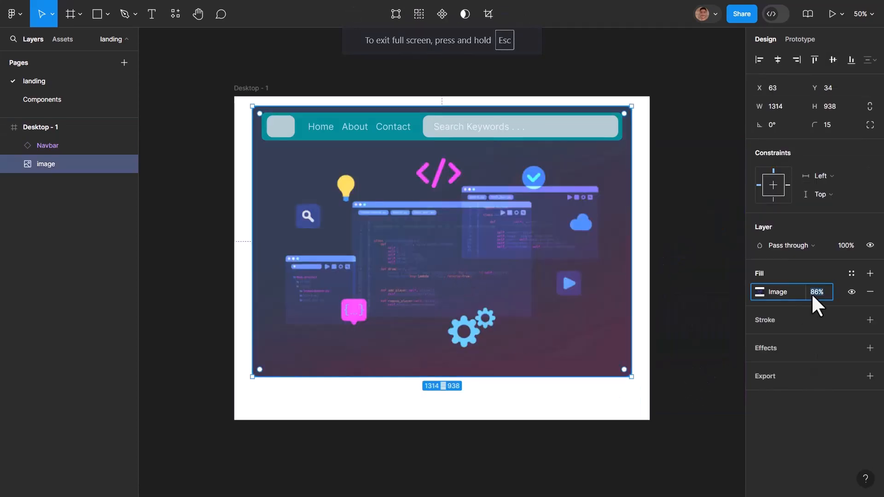
text(80)
key(Return)
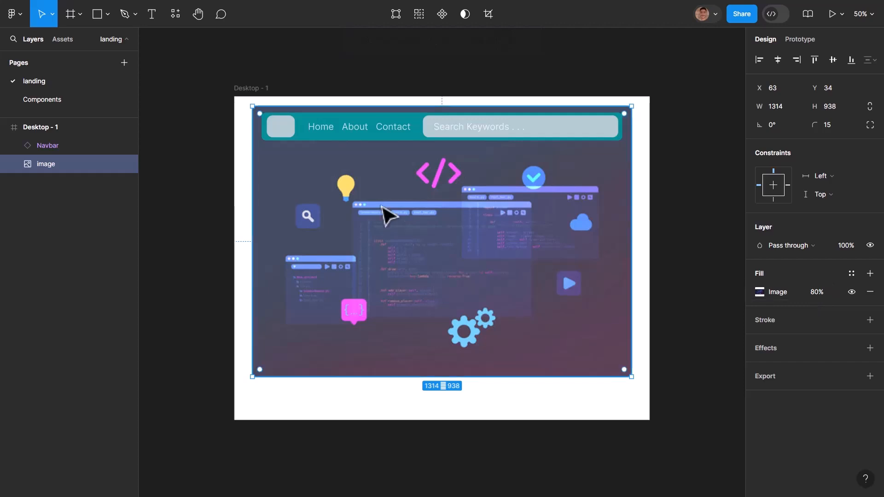
- Add a second fill above the hero's image fill, using the Navbar's teal 008D96 at 51% opacity
click(306, 133)
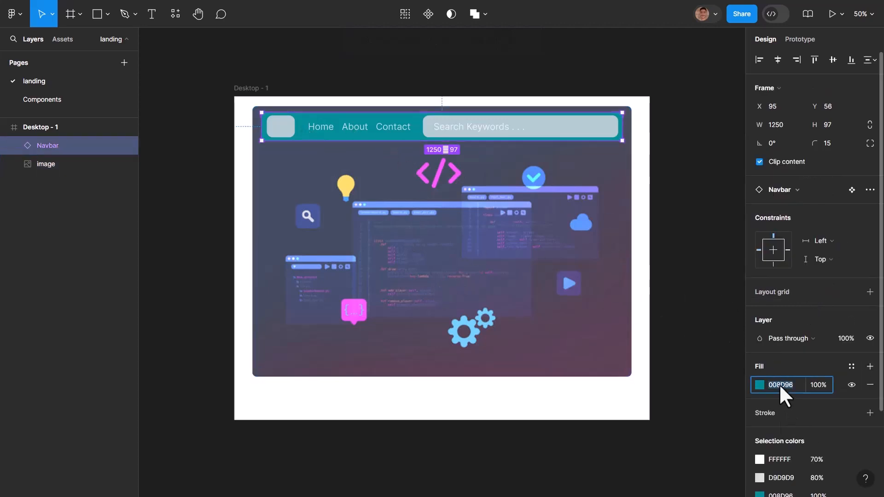
click(521, 297)
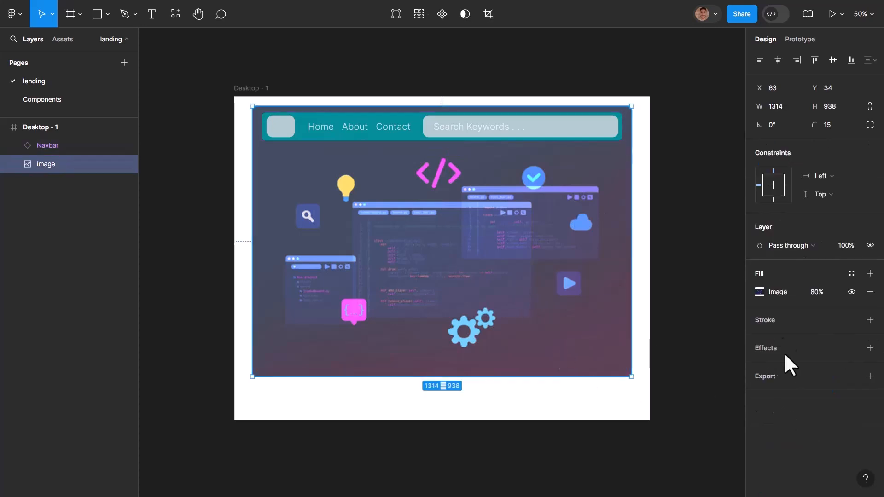
click(869, 273)
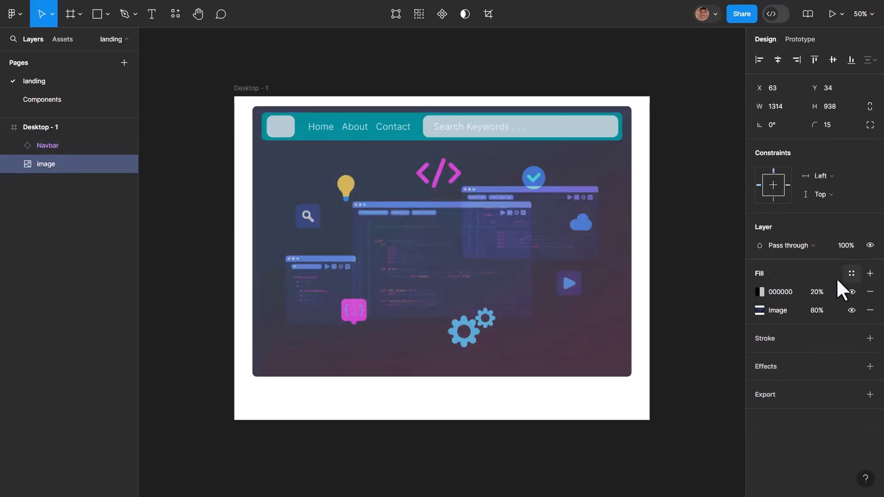
click(759, 292)
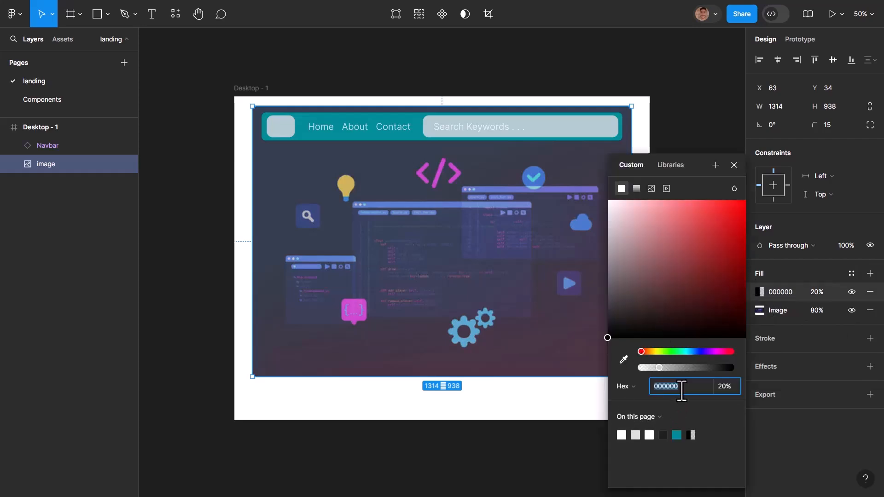
text(008D96)
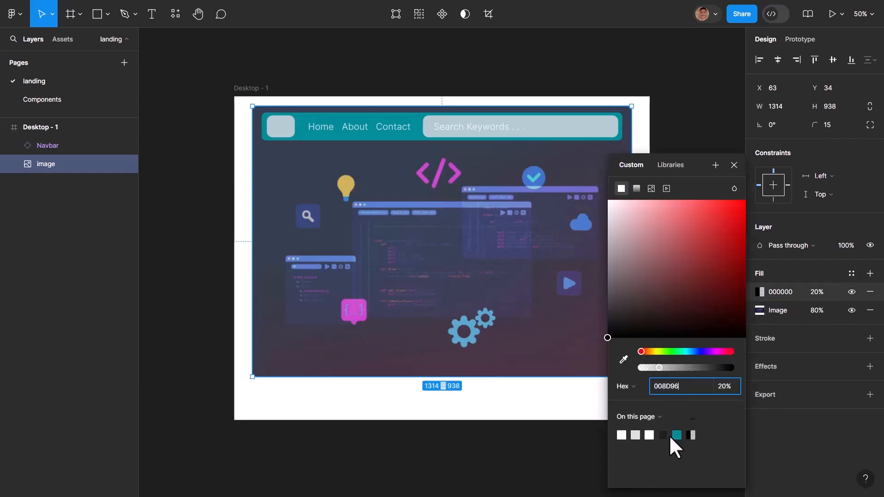
key(Return)
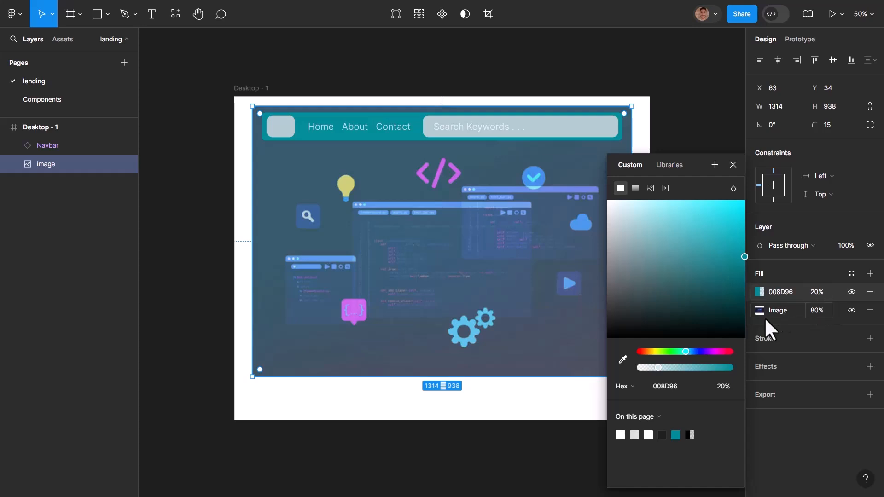
drag(658, 367, 685, 367)
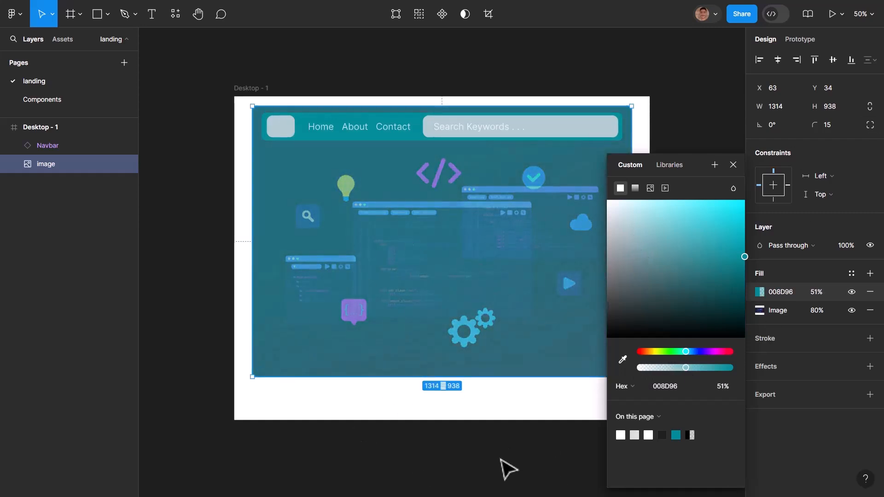
click(489, 415)
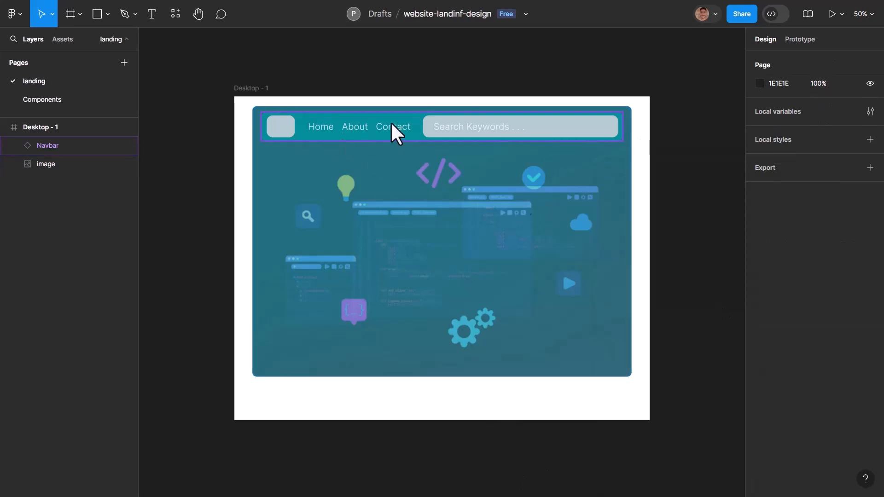
- Add the text "Develop Your Dreams" on the hero image below the Navbar at X 189, Y 344
click(493, 253)
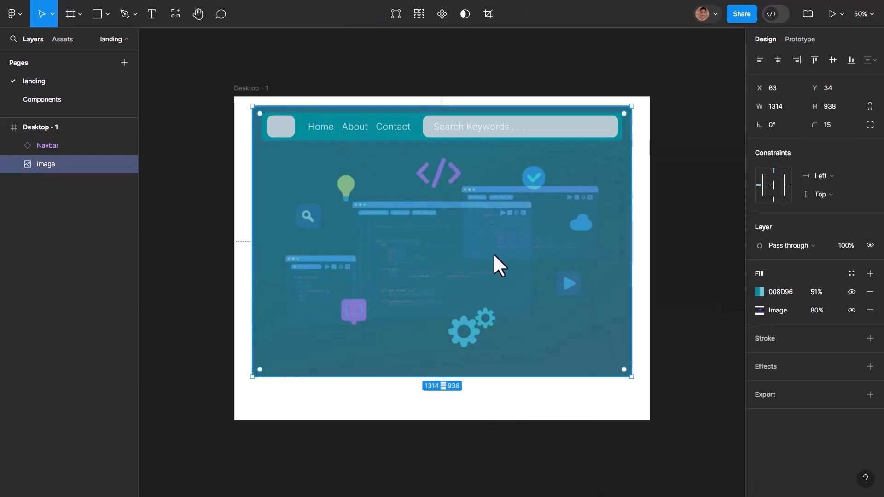
click(151, 14)
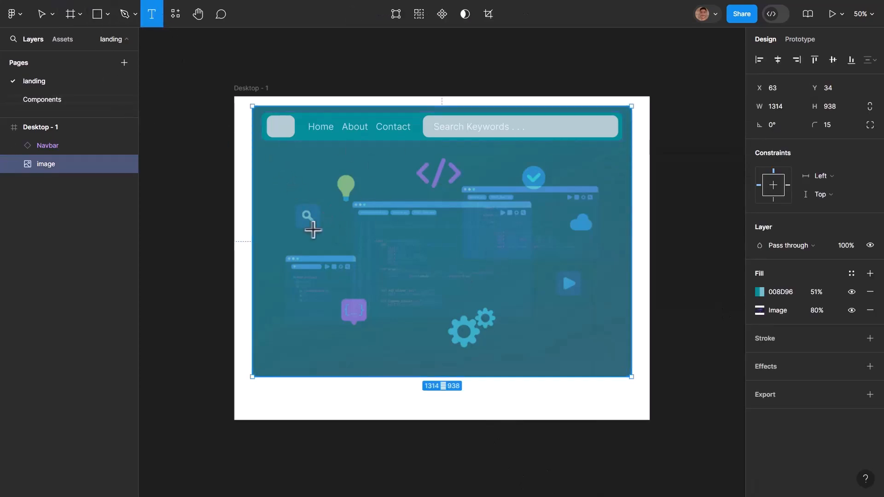
click(300, 211)
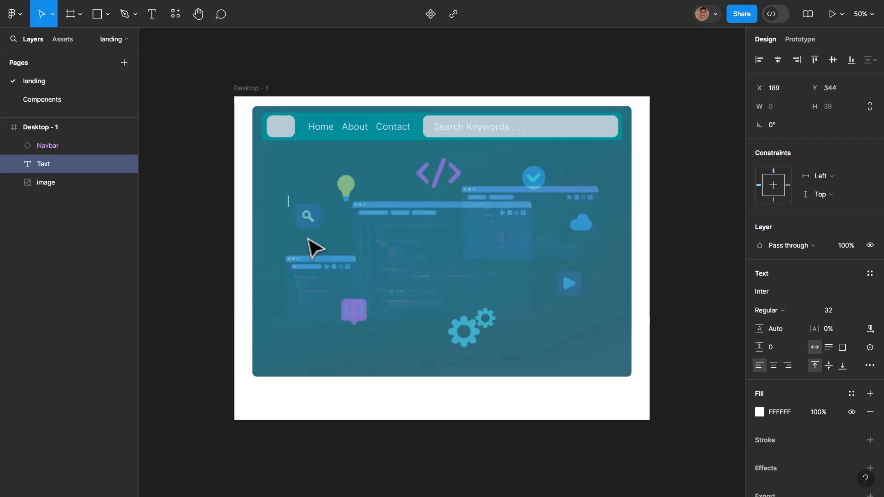
text(lop)
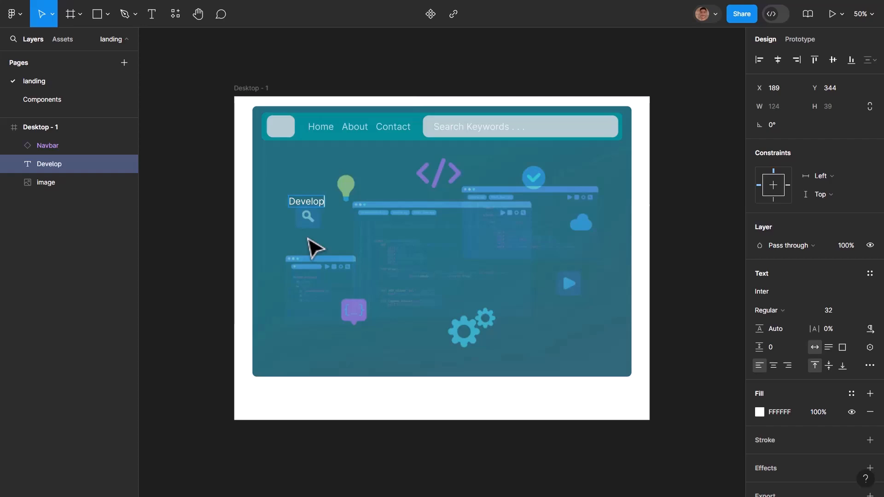
text( Yout)
text( Dreams)
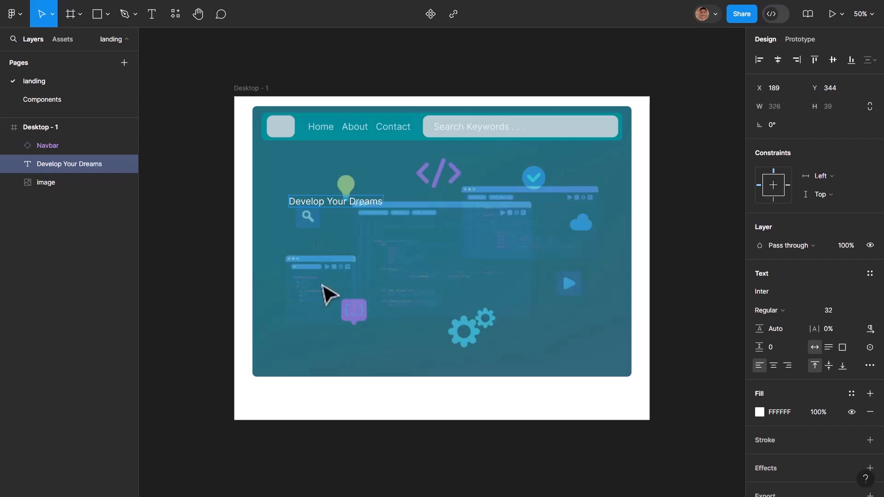
key(Escape)
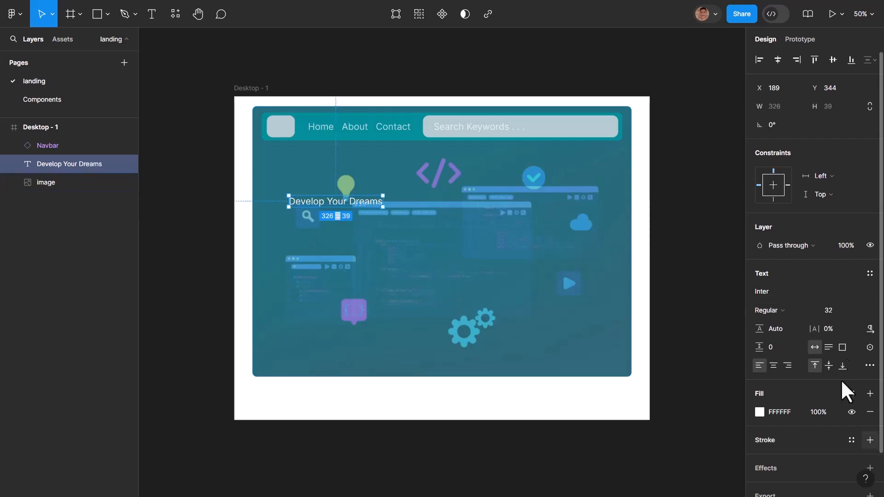
- Set the "Develop Your Dreams" headline's font weight to Black and its size to 96
click(794, 310)
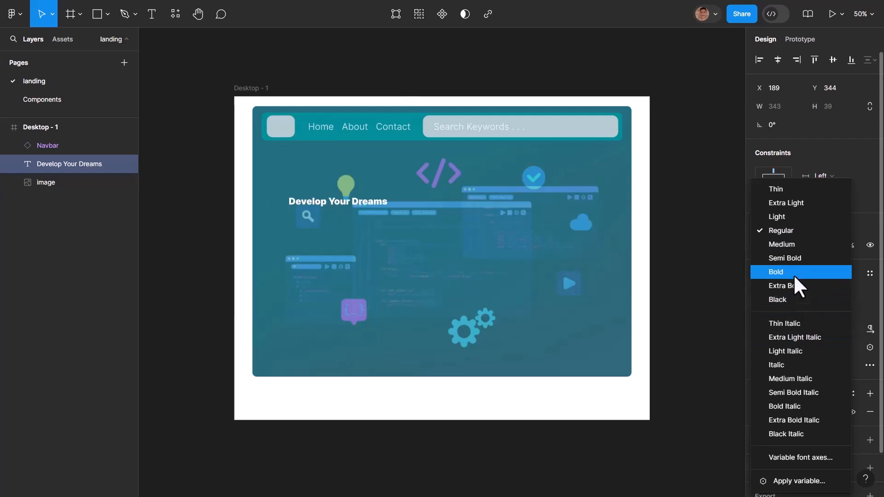
click(795, 305)
click(853, 311)
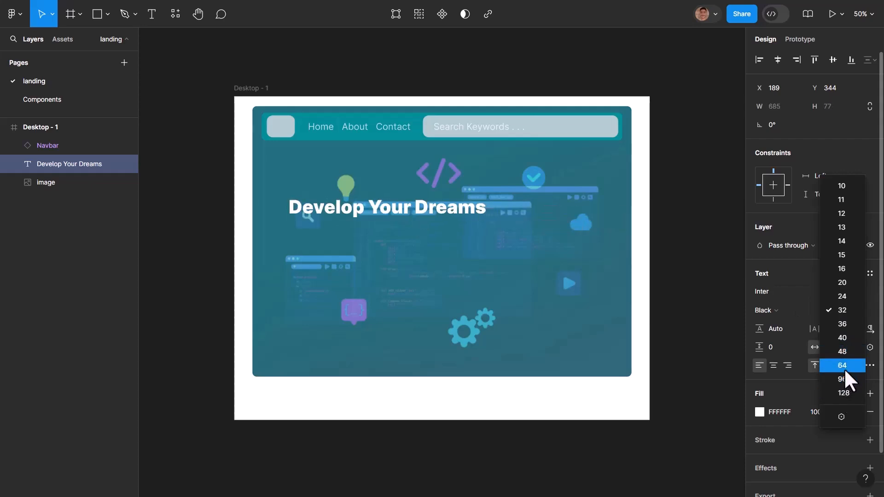
key(Escape)
click(473, 254)
click(404, 211)
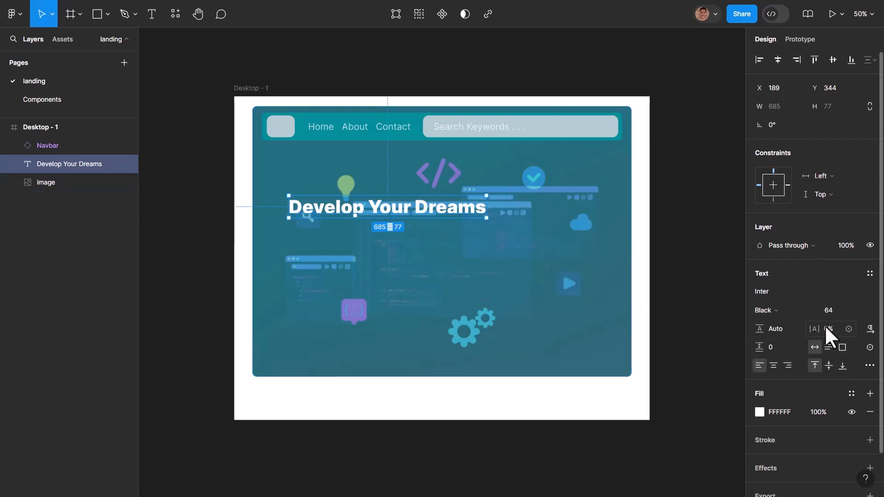
click(857, 311)
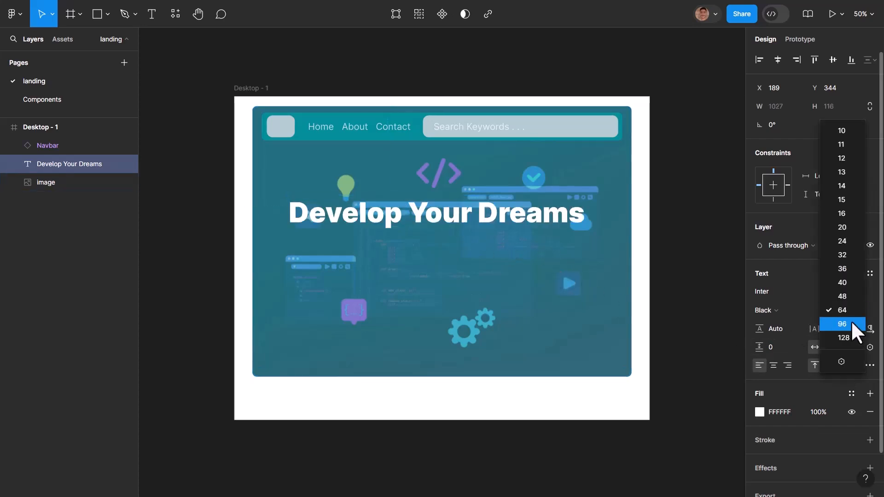
click(852, 323)
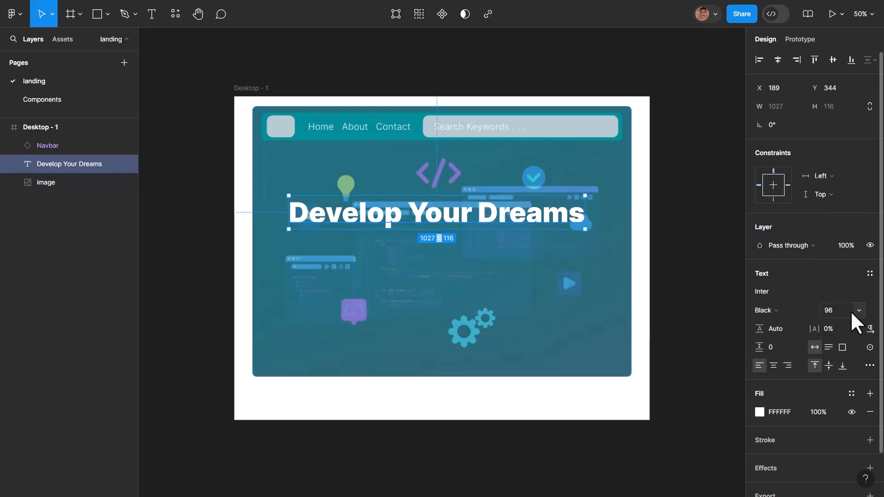
- Narrow the headline's text box to 634 so it wraps onto two lines, and reposition it at X 215
drag(586, 213, 471, 216)
click(450, 361)
click(386, 254)
mouse_move(380, 253)
mouse_down()
mouse_move(388, 275)
mouse_move(355, 253)
mouse_move(350, 236)
mouse_move(365, 259)
mouse_up()
click(476, 322)
click(389, 263)
double_click(380, 254)
key(Escape)
- Duplicate the headline directly below itself at X 215, Y 613, and style the copy as Regular, size 40
alt+drag(404, 256, 407, 324)
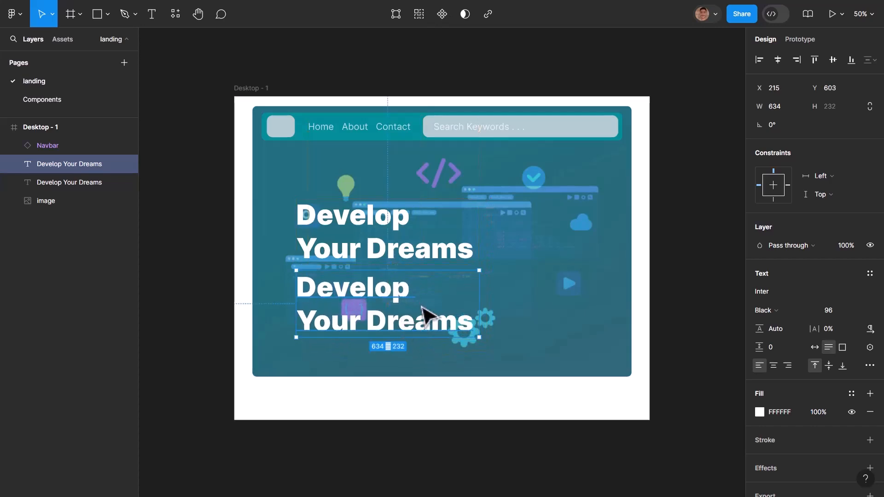
click(855, 308)
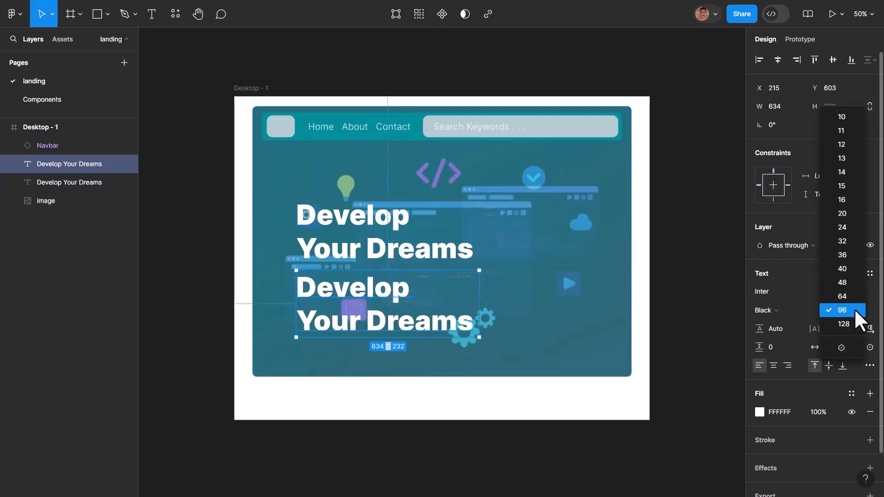
click(844, 268)
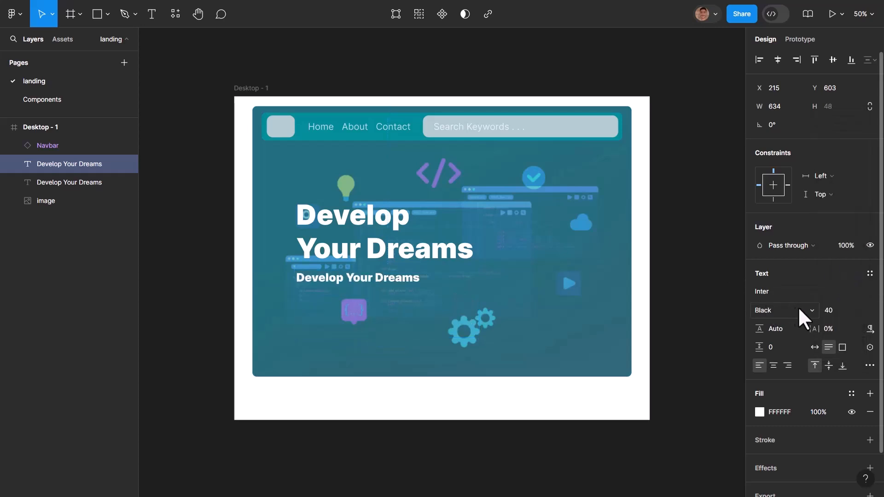
click(813, 311)
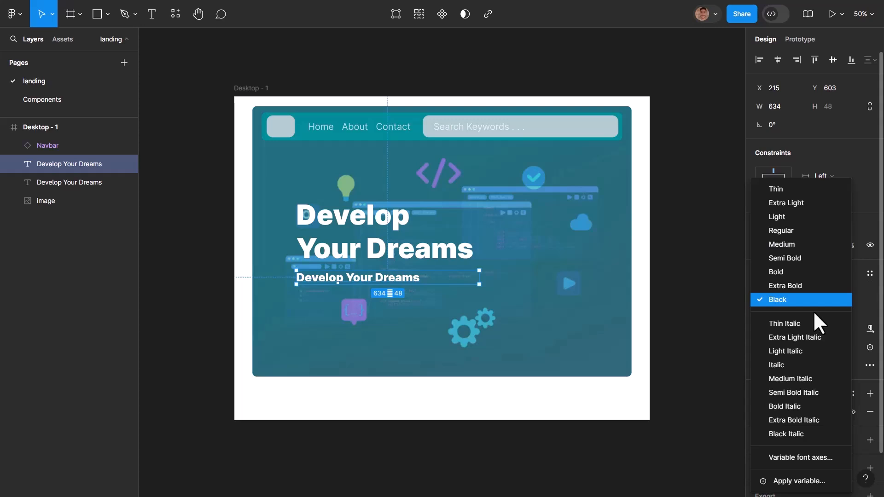
click(794, 230)
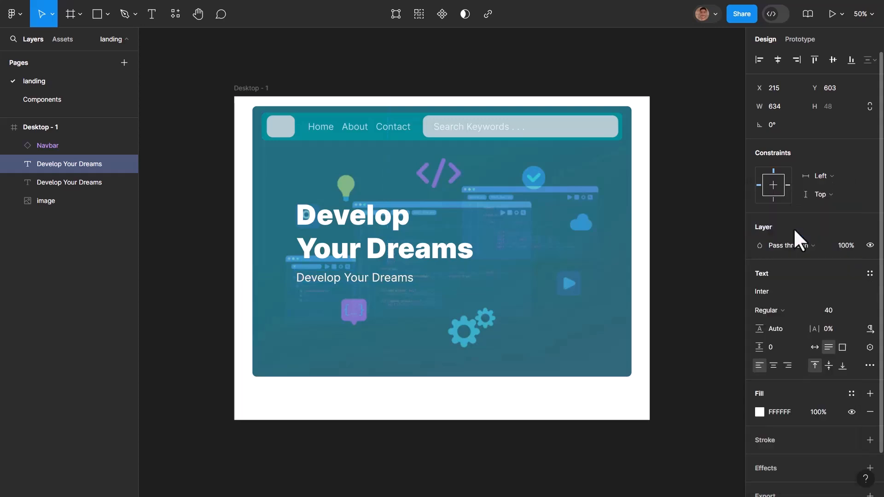
drag(327, 282, 327, 284)
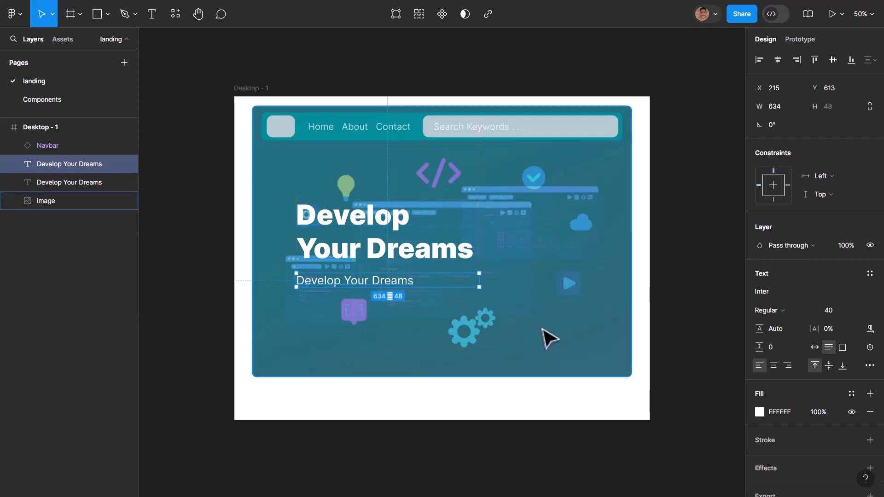
- Replace the smaller duplicate's text with "Try Our Services and advance your company"
key(Delete)
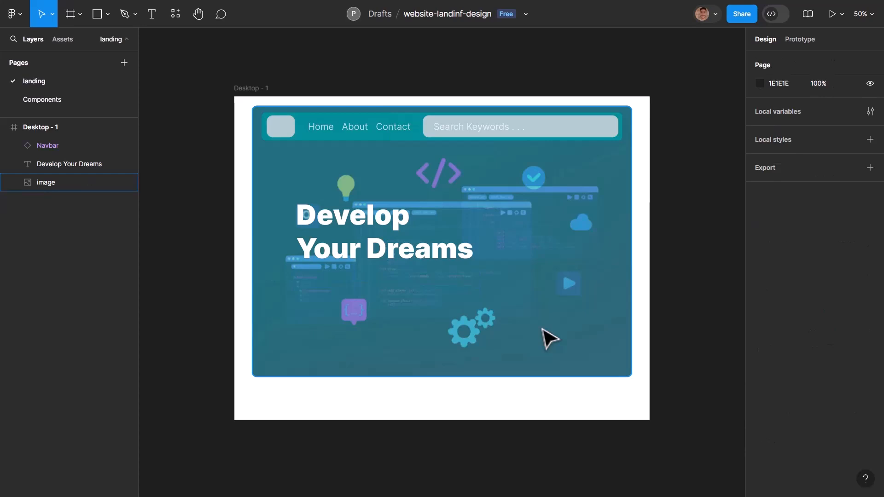
key(ctrl+z)
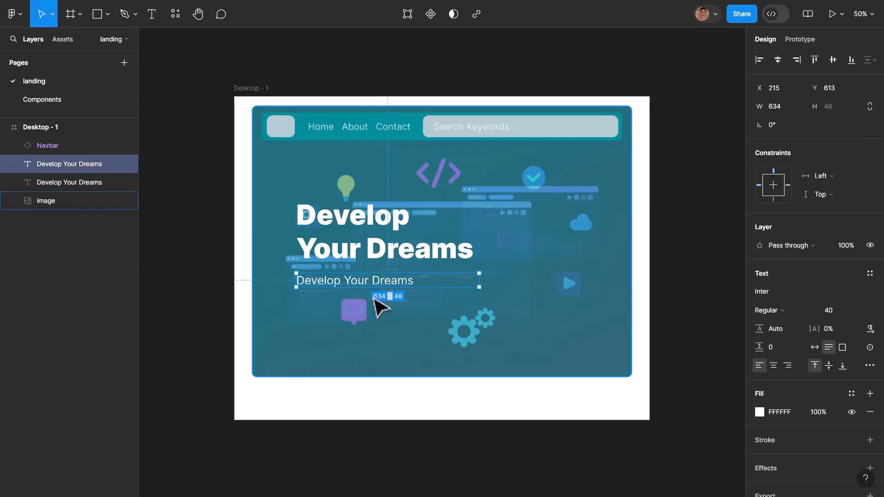
double_click(341, 284)
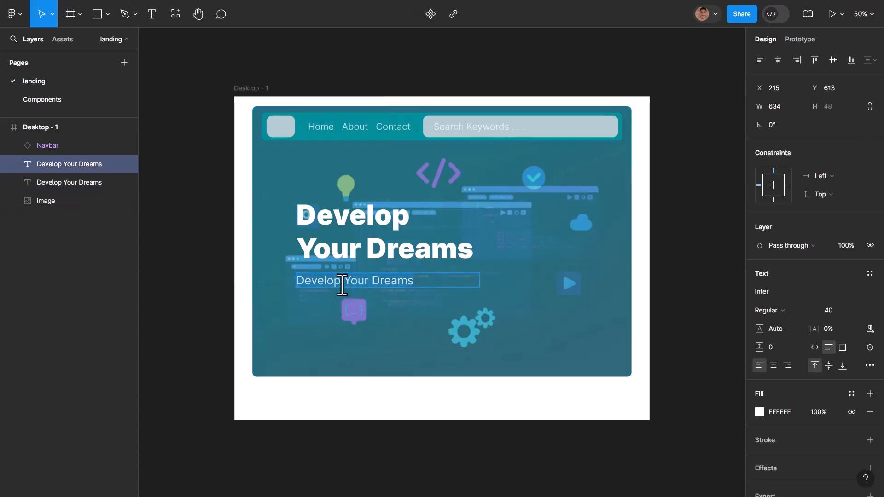
text(Try Our Serv)
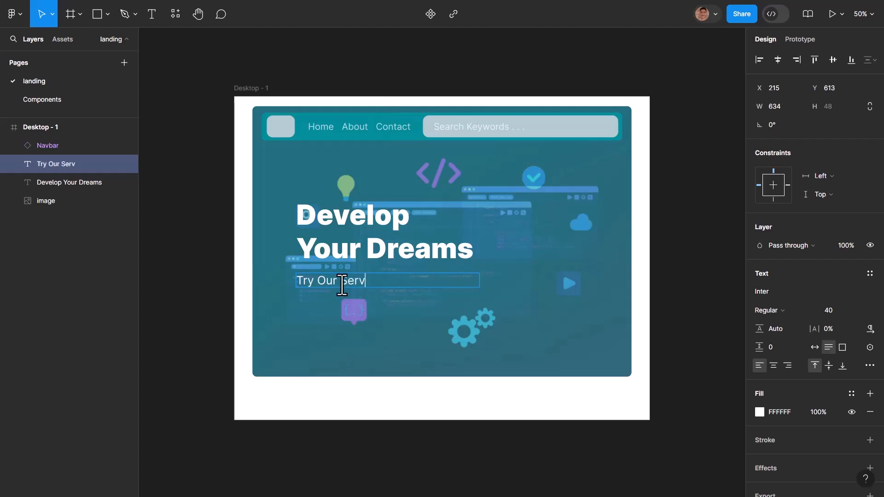
text(ices and ad)
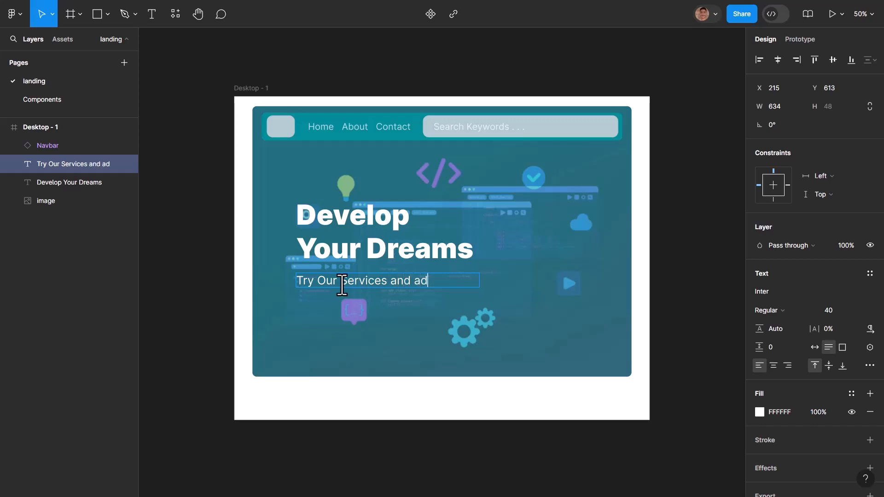
text(vance your company)
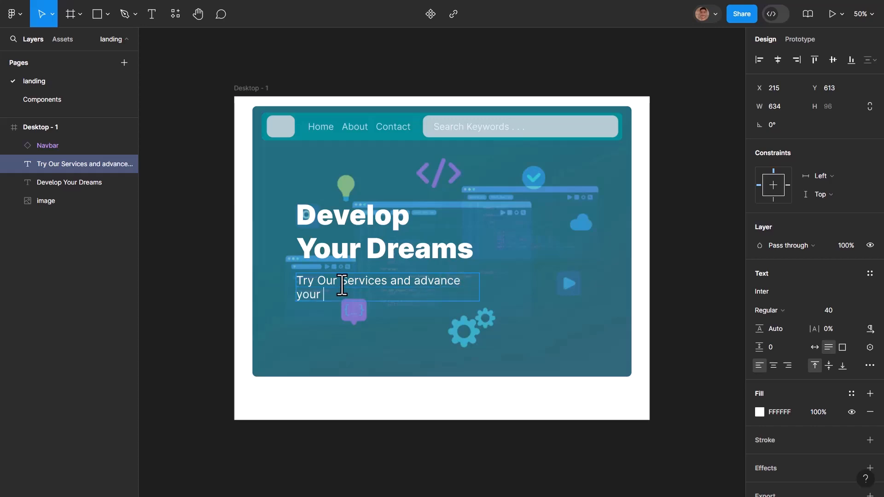
key(Escape)
- Extend the hero image's lower edge so that its height is 1034
click(404, 348)
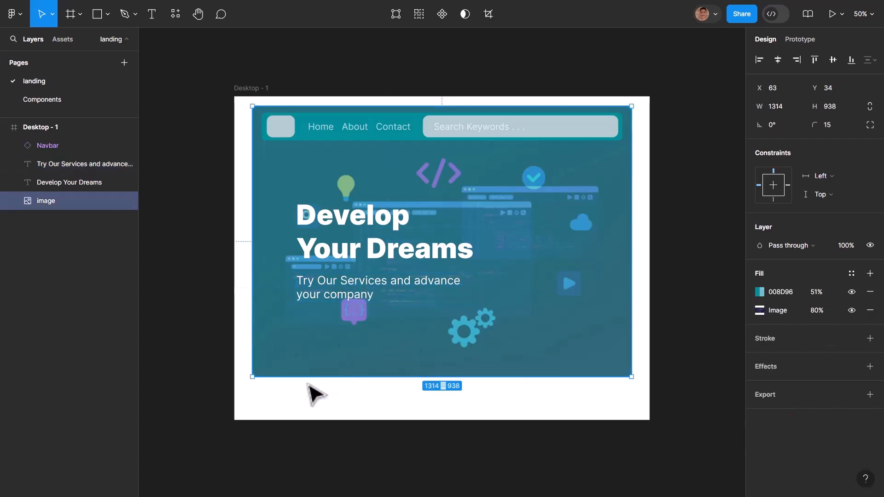
drag(298, 377, 302, 405)
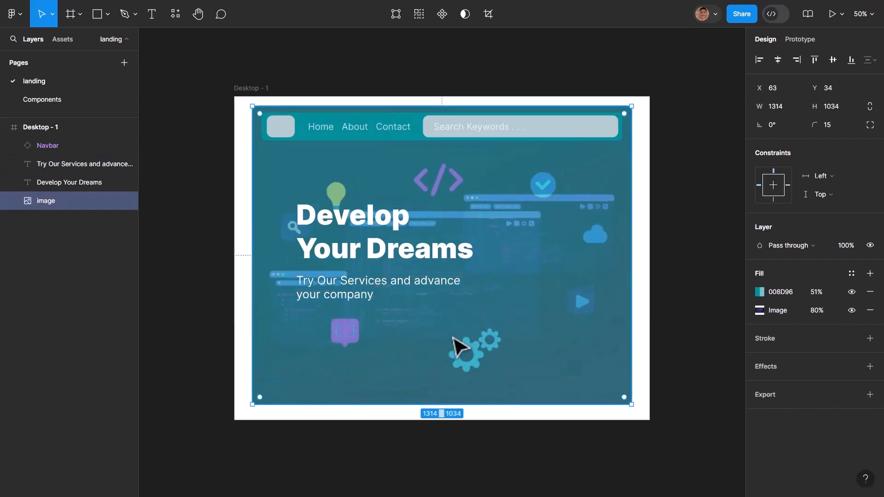
- Draw a button rectangle below the subtitle at X 215, Y 783, and resize it to 335 by 96
click(107, 11)
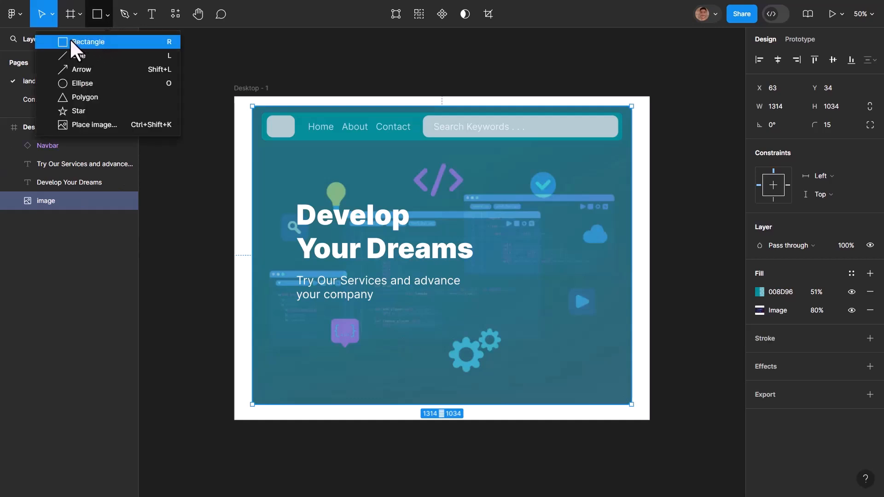
click(71, 42)
mouse_move(300, 324)
mouse_down()
mouse_move(347, 360)
mouse_move(443, 355)
mouse_up()
drag(386, 343, 420, 339)
drag(369, 325, 369, 322)
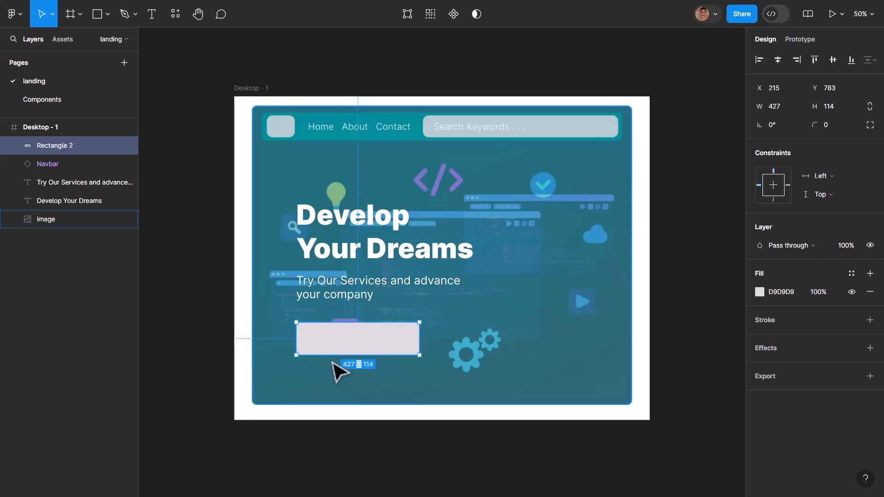
drag(324, 355, 325, 349)
drag(417, 341, 392, 343)
- Change the button rectangle's fill to white FFFFFF
click(759, 292)
drag(734, 263, 570, 183)
click(548, 184)
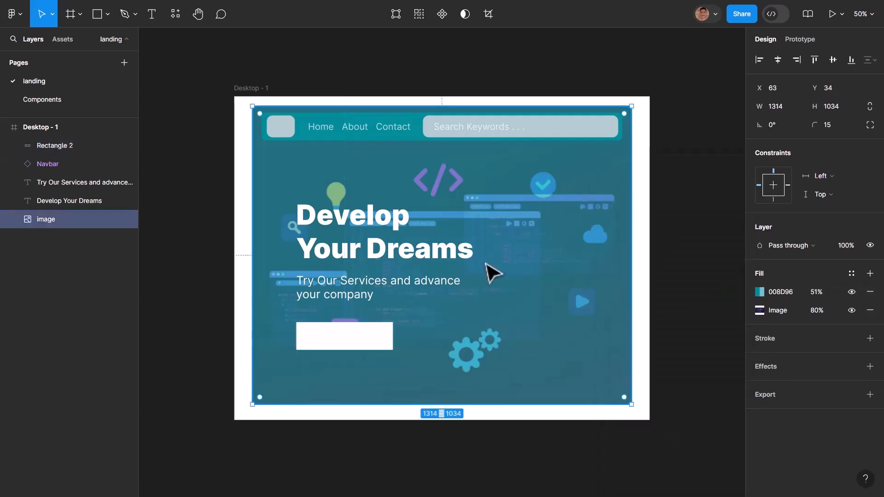
click(377, 341)
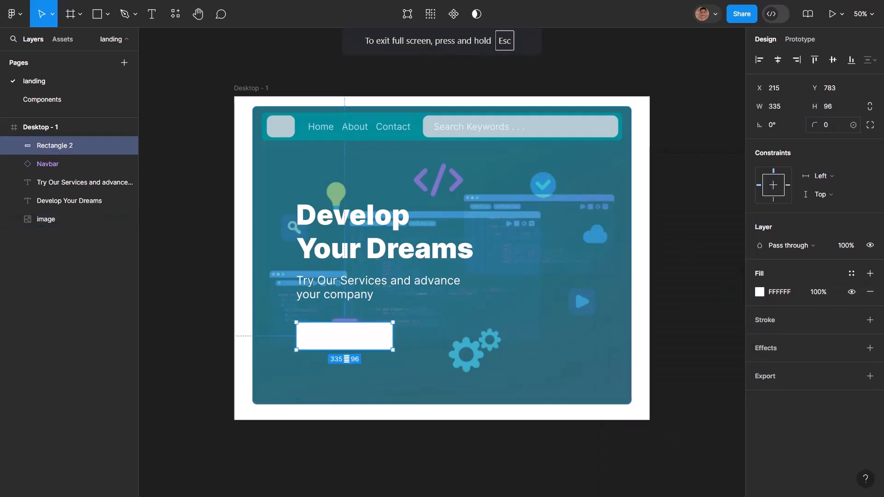
click(607, 224)
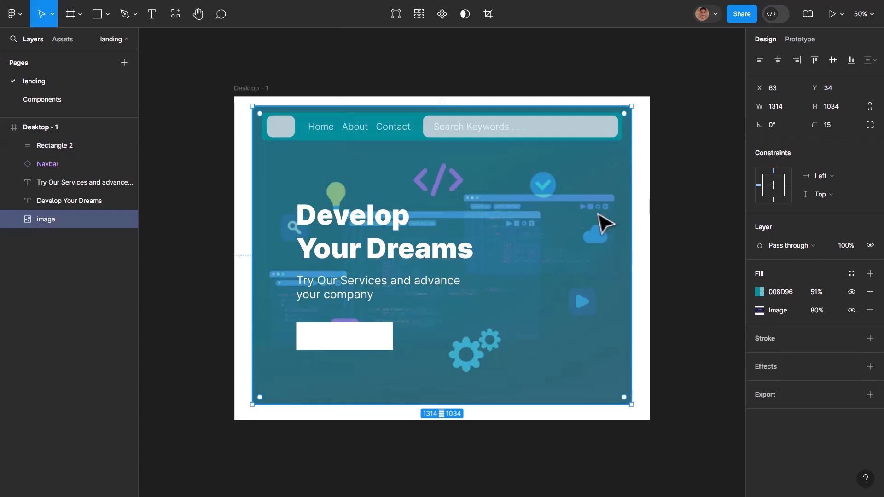
- Round the white button rectangle's corners with a radius of 15
click(366, 346)
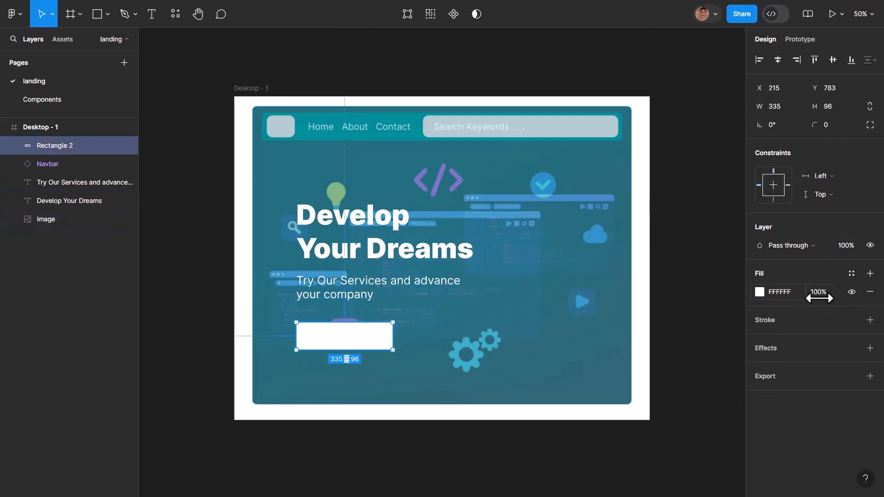
click(828, 127)
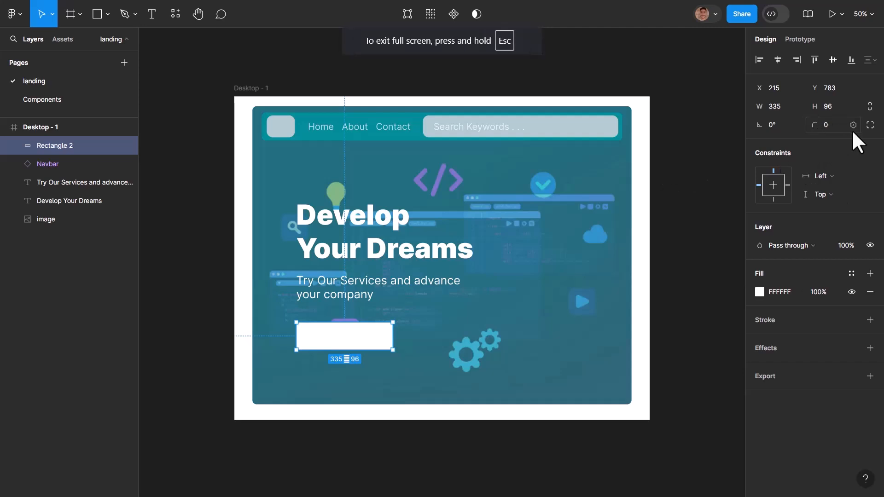
drag(840, 130, 883, 130)
click(823, 123)
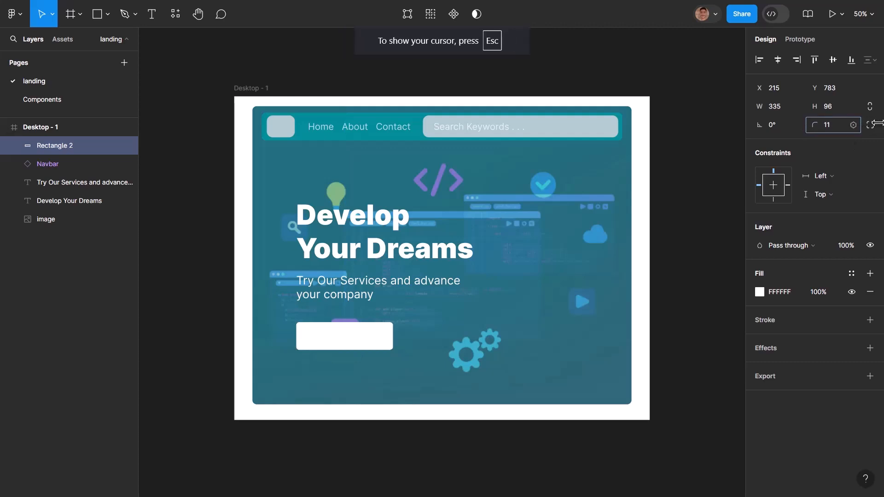
drag(815, 124, 848, 124)
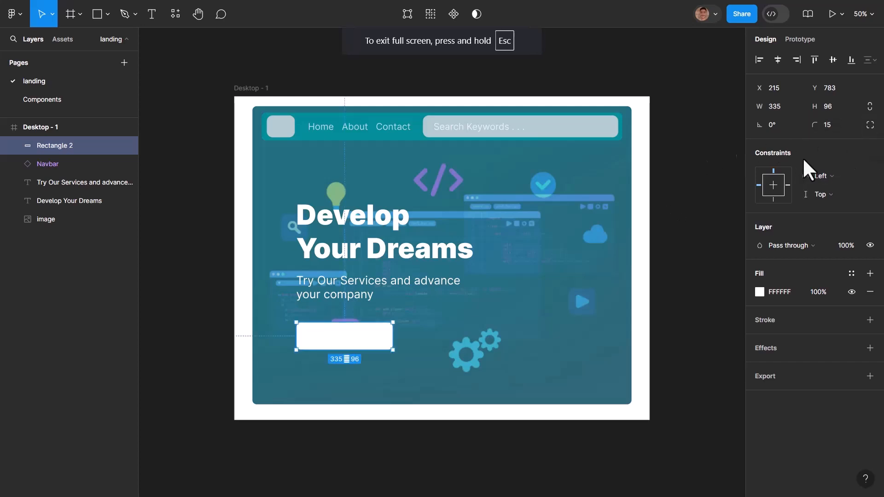
click(586, 287)
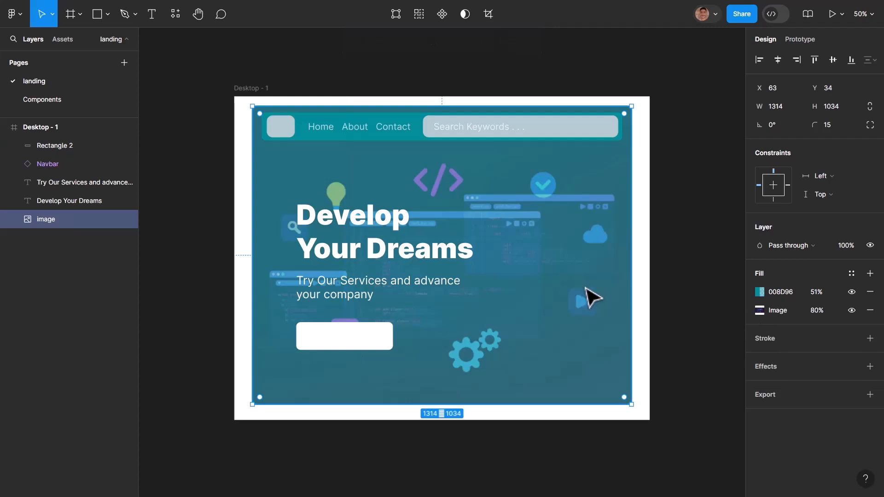
- Duplicate the subtitle onto the white button at X 256, Y 792, and narrow the copy to a width of 256
click(343, 298)
drag(344, 298, 351, 355)
drag(491, 342, 382, 343)
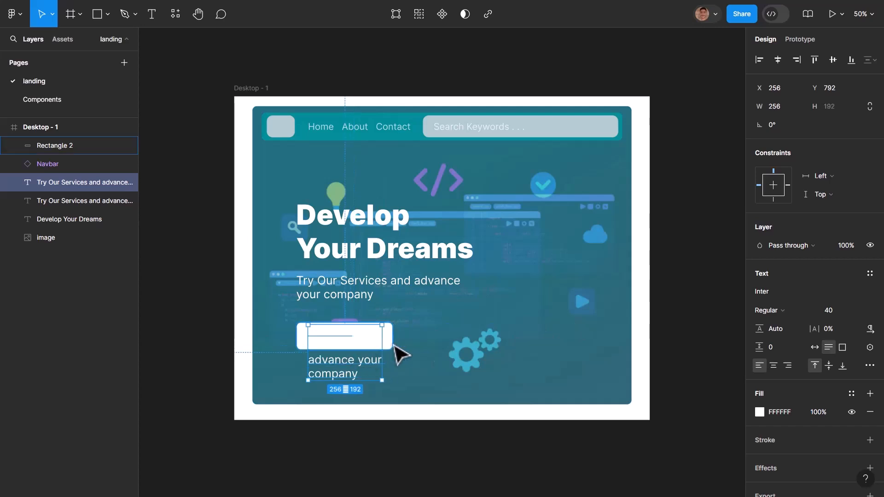
- Color the duplicated text teal 008D96 and move its layer above the button rectangle
click(760, 412)
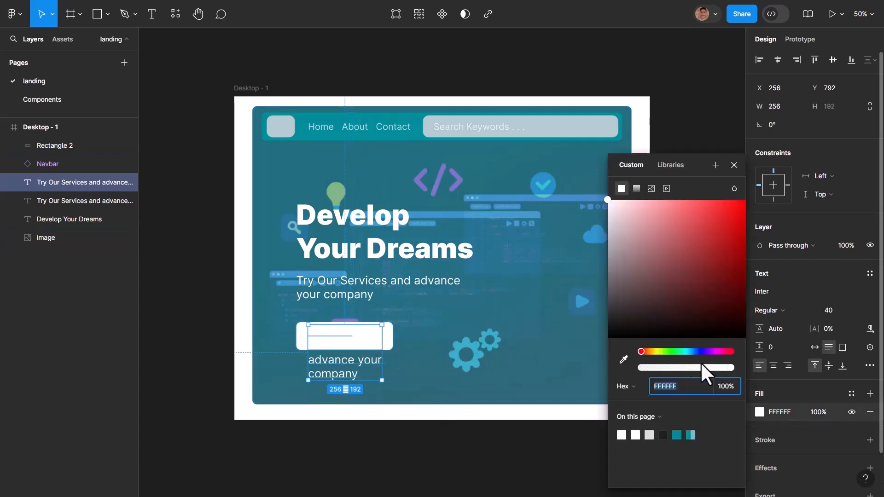
click(675, 435)
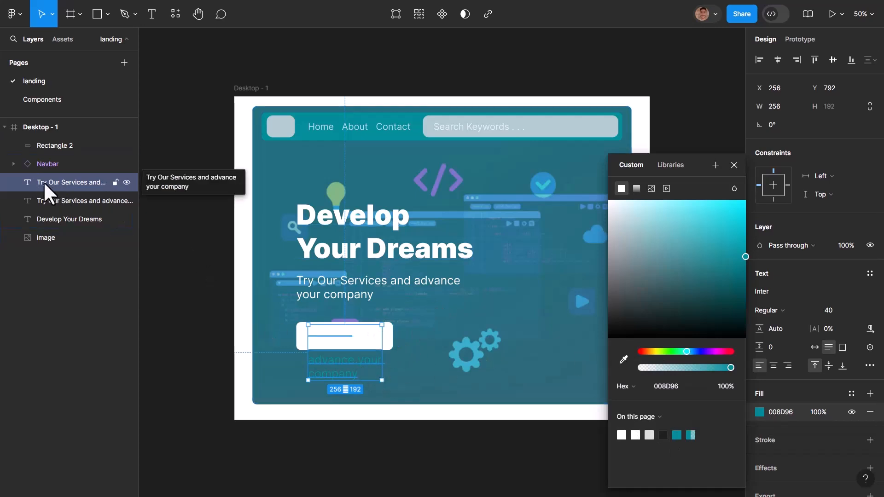
drag(44, 183, 62, 137)
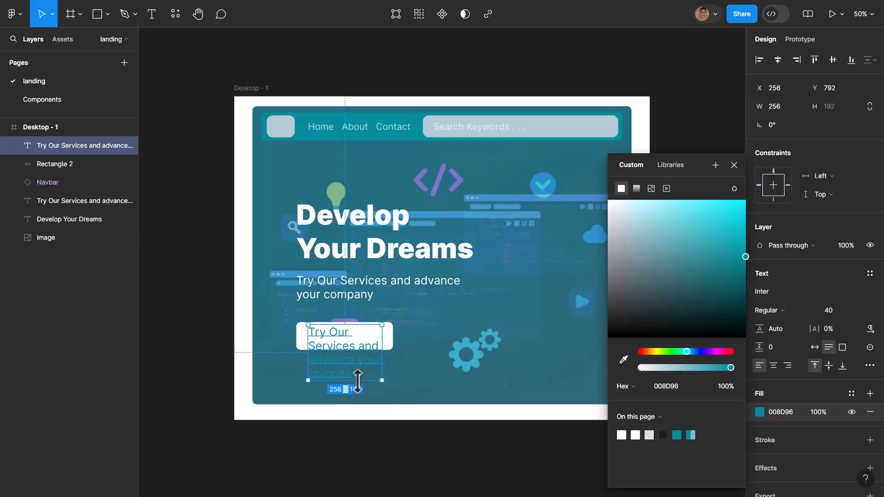
- Replace the duplicated subtitle text on the white button with "Register"
drag(358, 377, 357, 373)
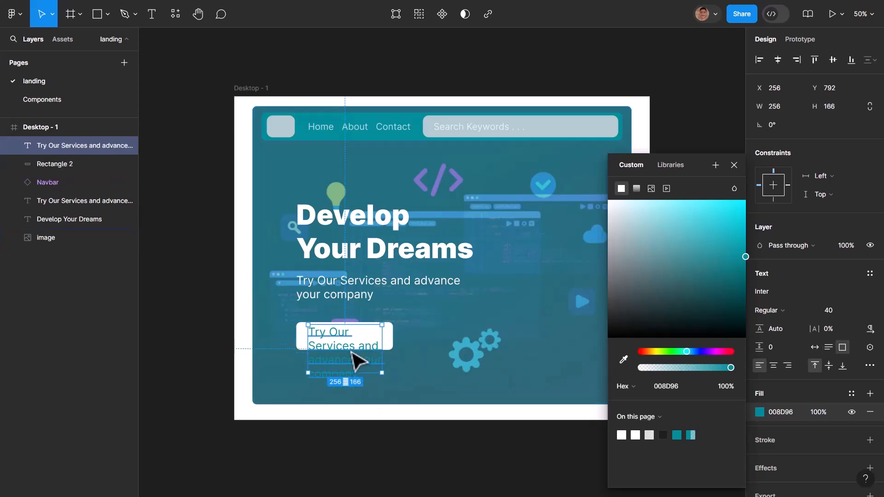
double_click(349, 352)
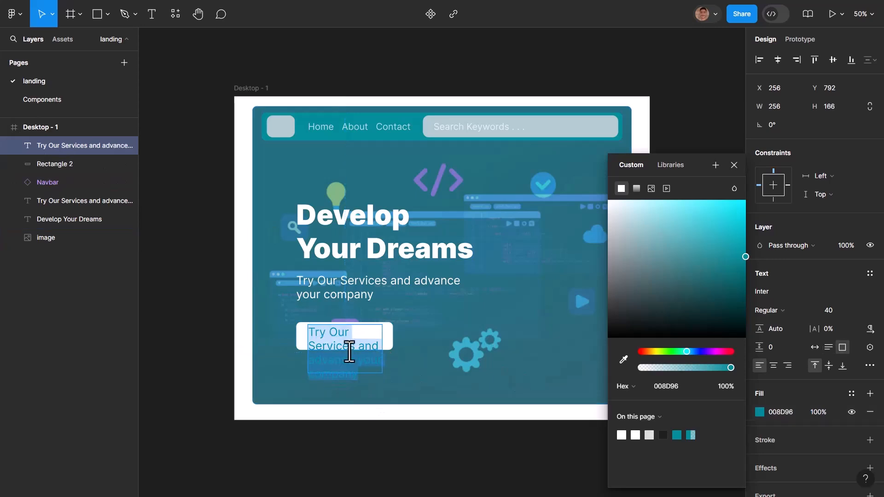
text(re)
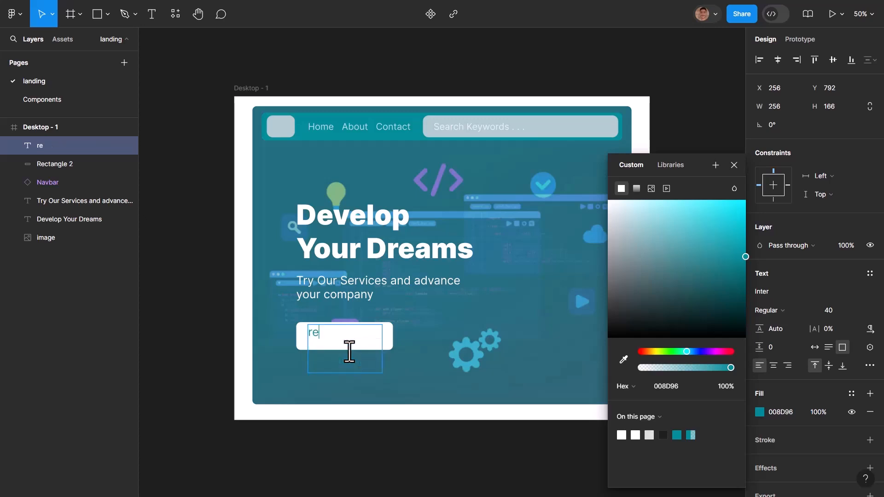
text(Ref)
key(BackSpace)
text(giste)
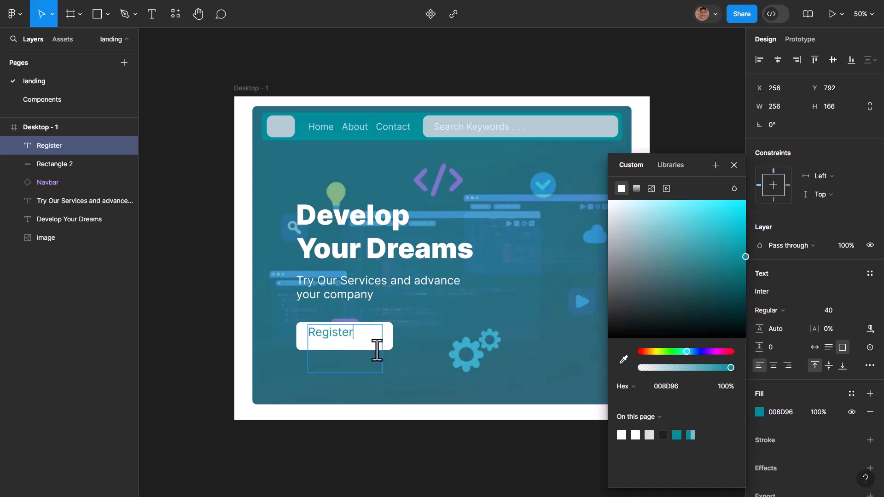
key(Escape)
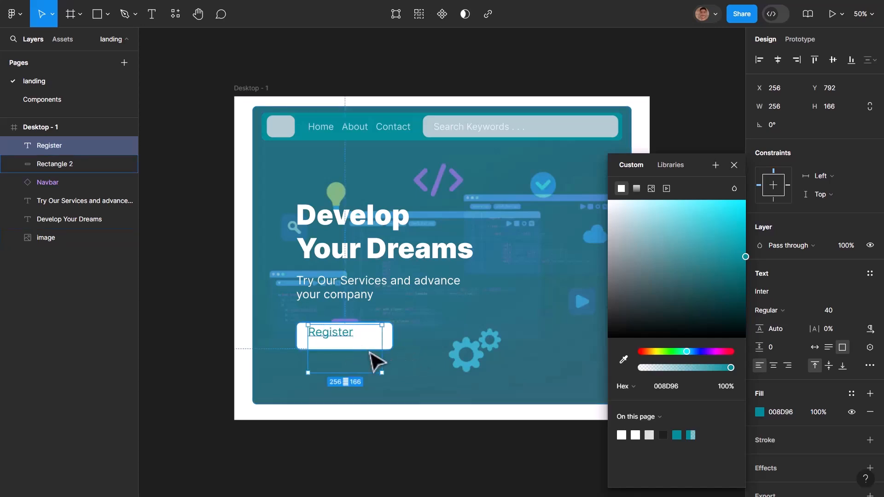
- Reduce the Register text box to a height of 47, center-align its text, and move it to X 245, Y 807
drag(361, 372, 368, 339)
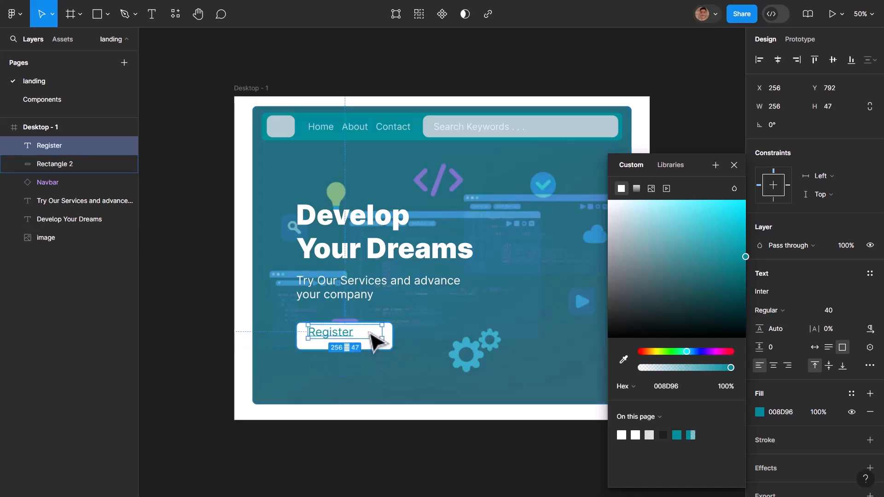
click(773, 366)
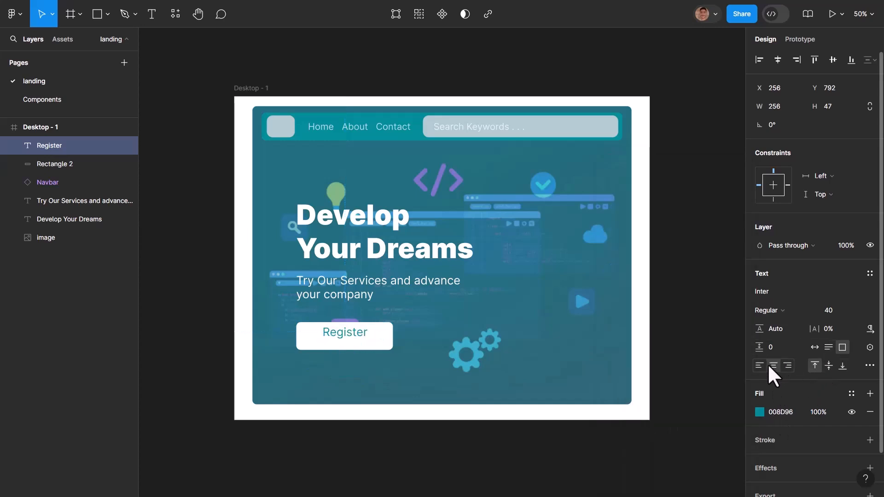
drag(353, 338, 349, 342)
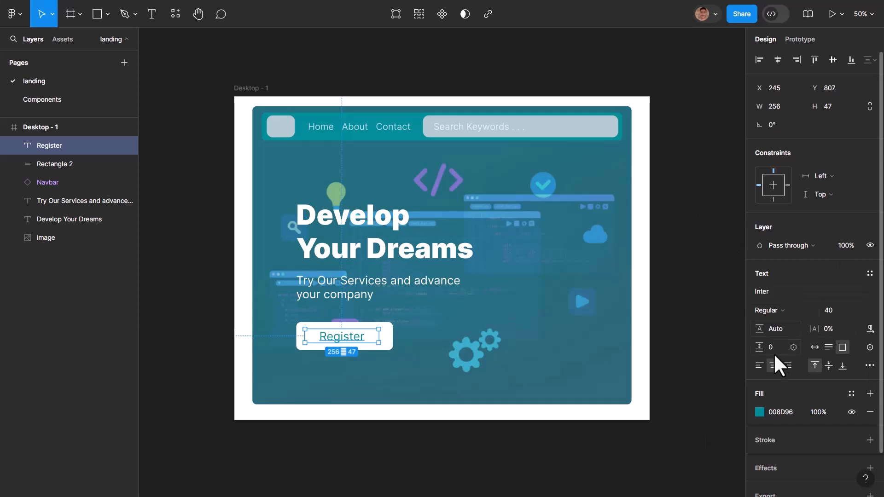
- Set the Register label's font weight to Semi Bold
click(780, 309)
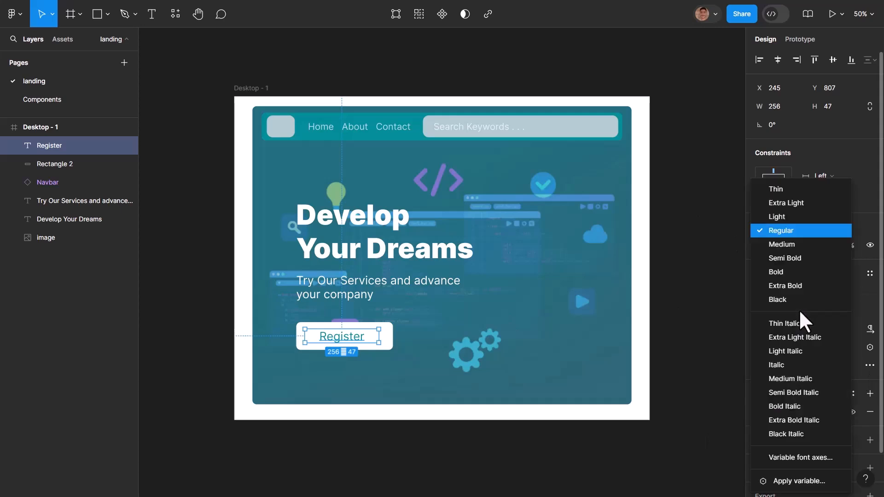
click(783, 260)
click(361, 358)
click(362, 342)
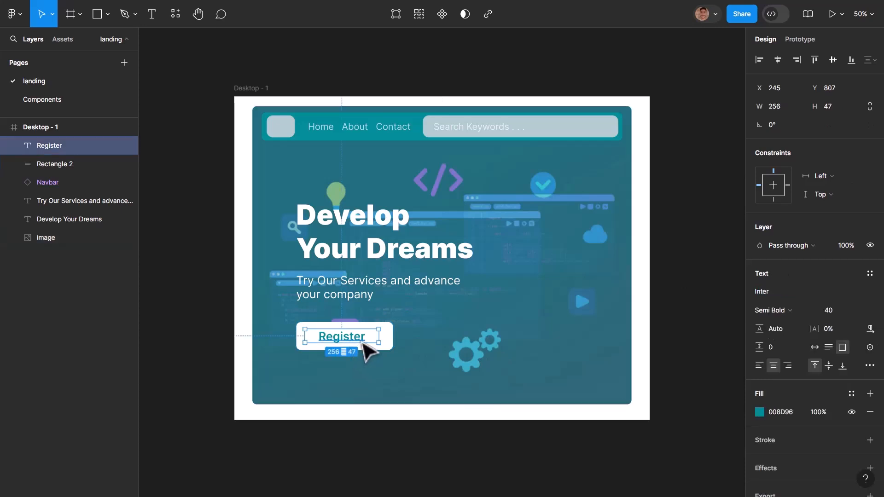
- Narrow the white button rectangle to a width of 249 with its Register label fitted inside, and shift both slightly down
mouse_move(379, 336)
mouse_down()
mouse_move(357, 336)
mouse_move(369, 341)
mouse_up()
click(386, 338)
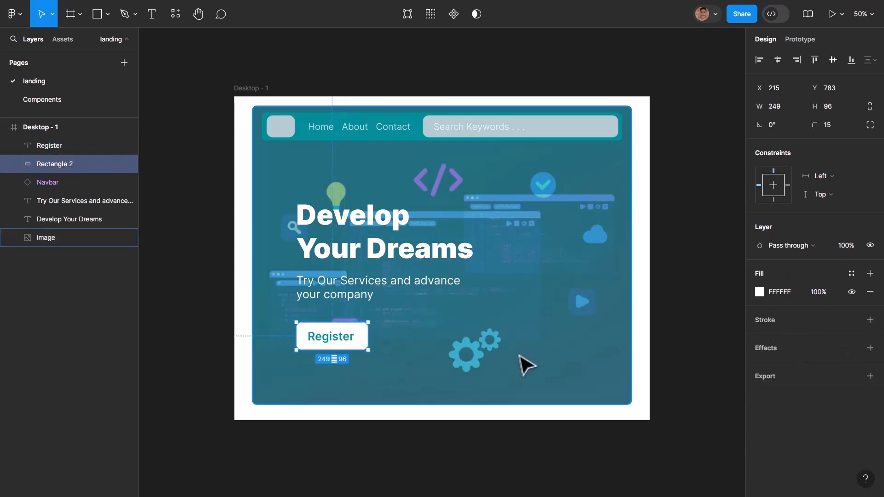
click(527, 366)
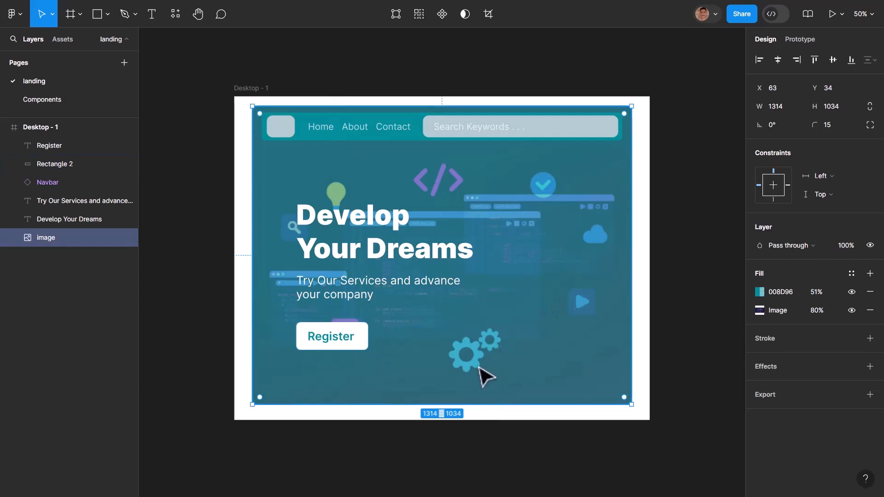
key(Escape)
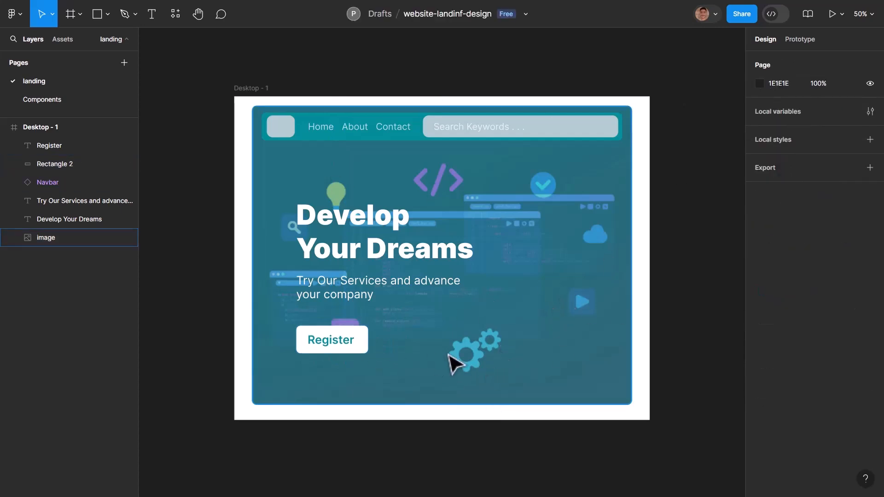
- Set the hero image's picture fill to 100% opacity and its teal 008D96 overlay to 43%
click(562, 322)
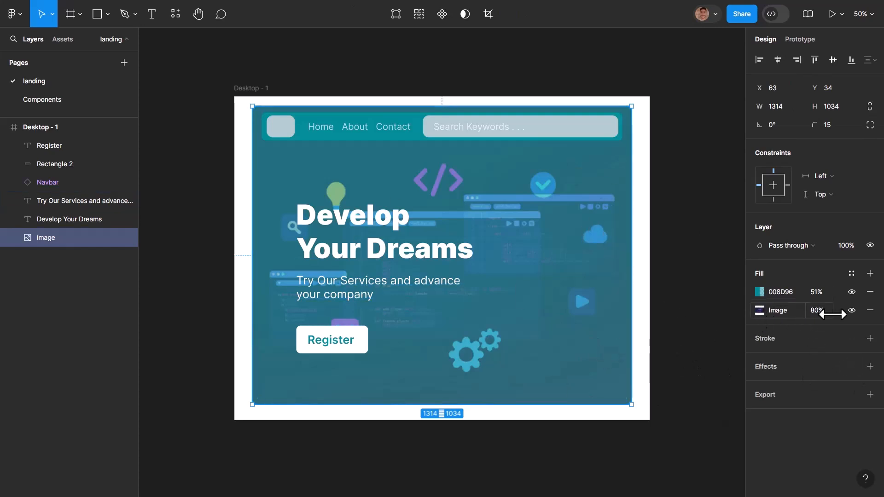
drag(819, 309, 856, 317)
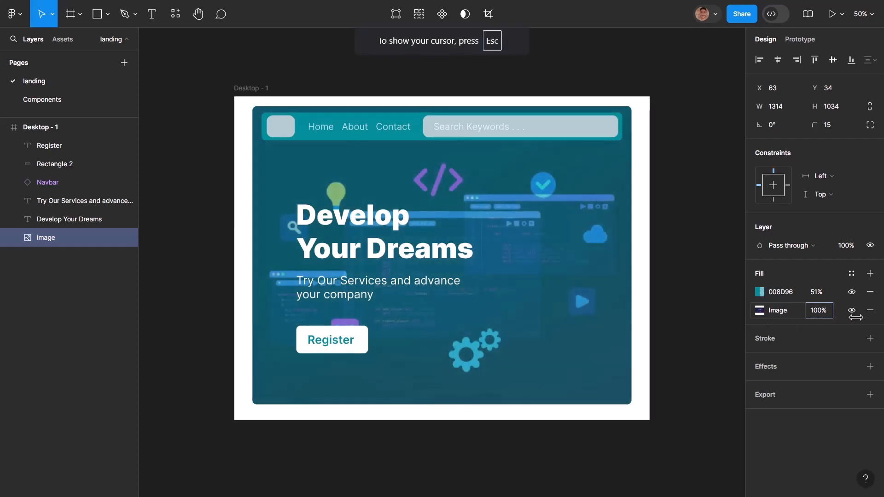
drag(13, 322, 16, 322)
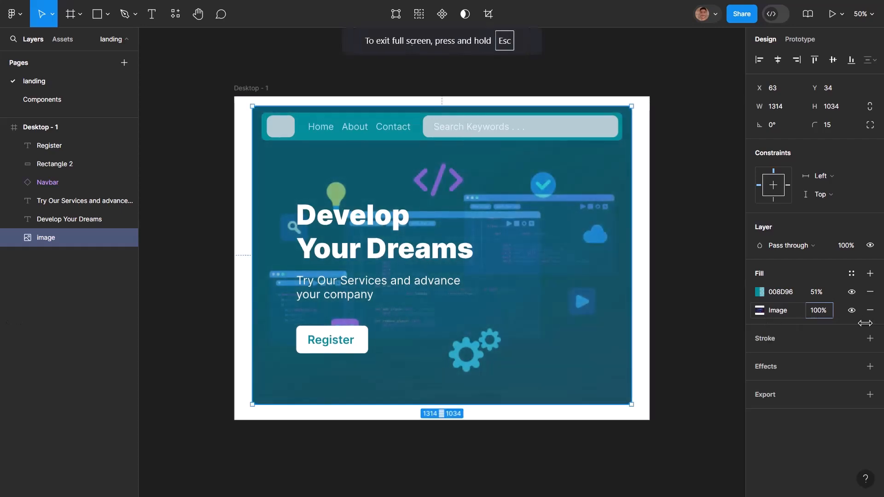
mouse_move(816, 295)
mouse_down()
mouse_move(801, 298)
mouse_move(829, 299)
mouse_move(793, 303)
mouse_move(806, 302)
mouse_up()
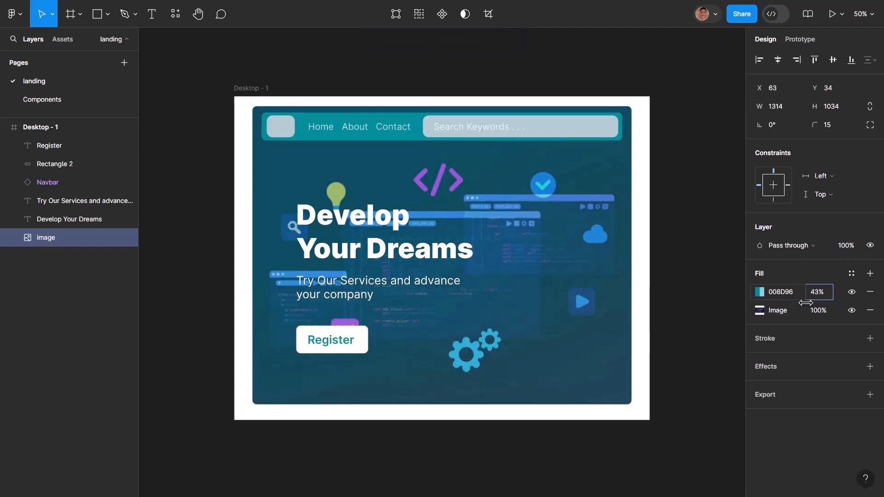
- Recolor the hero image's teal overlay to dark 1E1E1E at 62% opacity
click(760, 291)
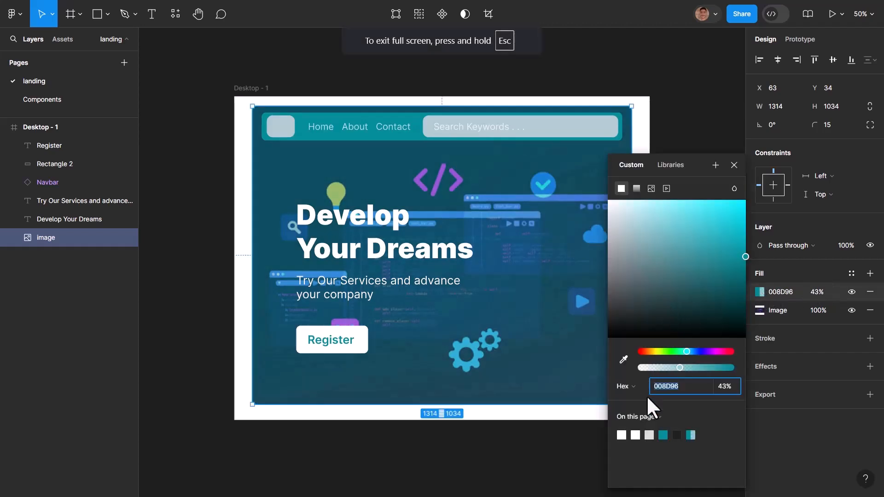
click(676, 435)
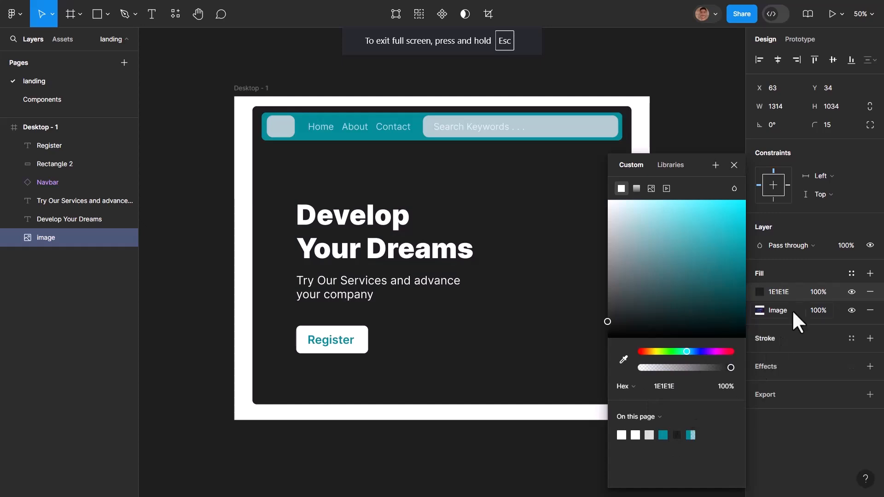
drag(809, 292, 760, 304)
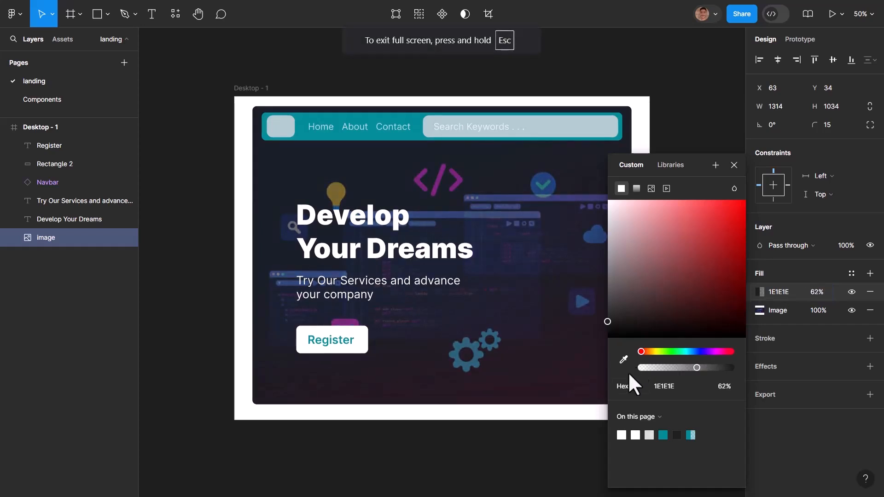
click(446, 450)
click(533, 264)
double_click(534, 266)
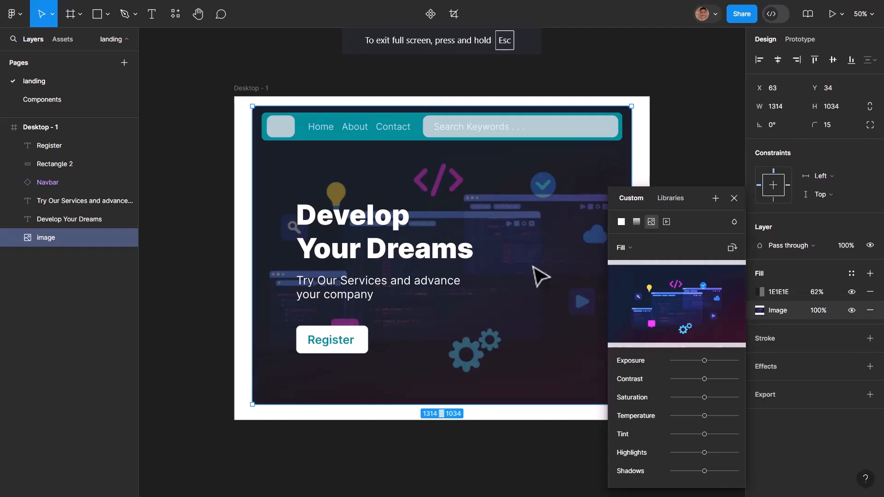
click(636, 221)
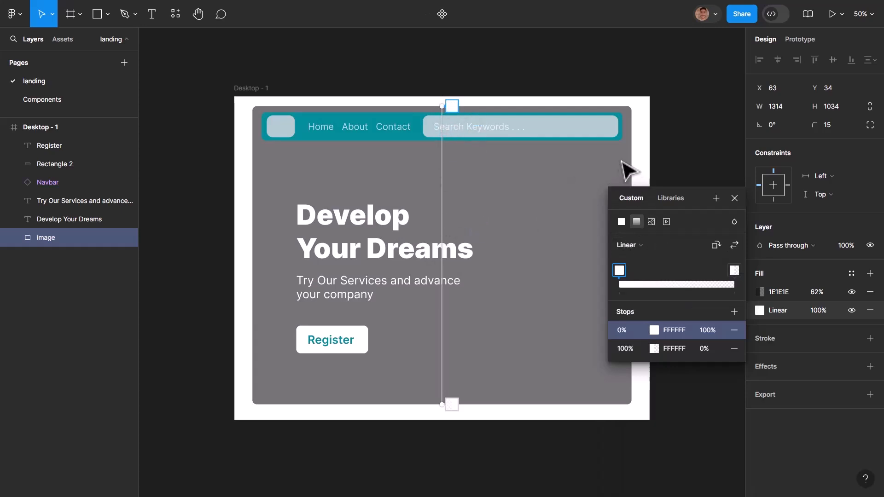
scroll(608, 168, down, 3)
drag(440, 43, 631, 187)
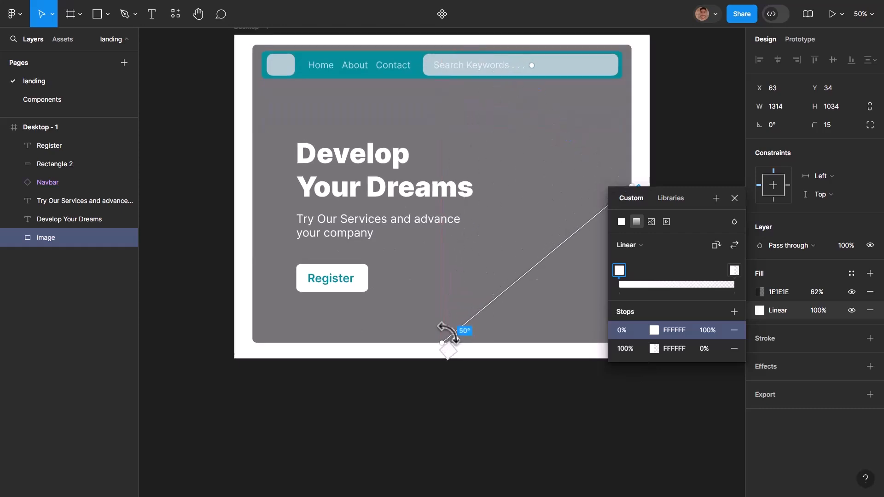
drag(446, 339, 253, 193)
scroll(629, 162, down, 1)
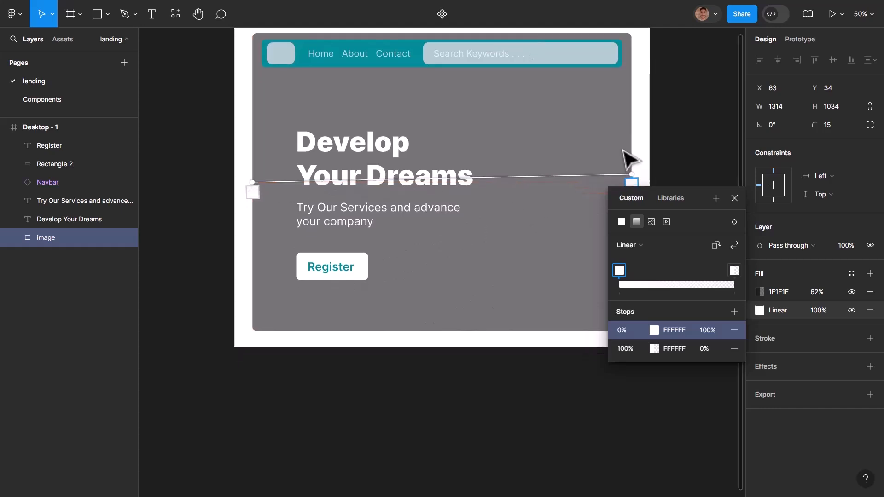
scroll(627, 158, down, 5)
drag(631, 117, 631, 125)
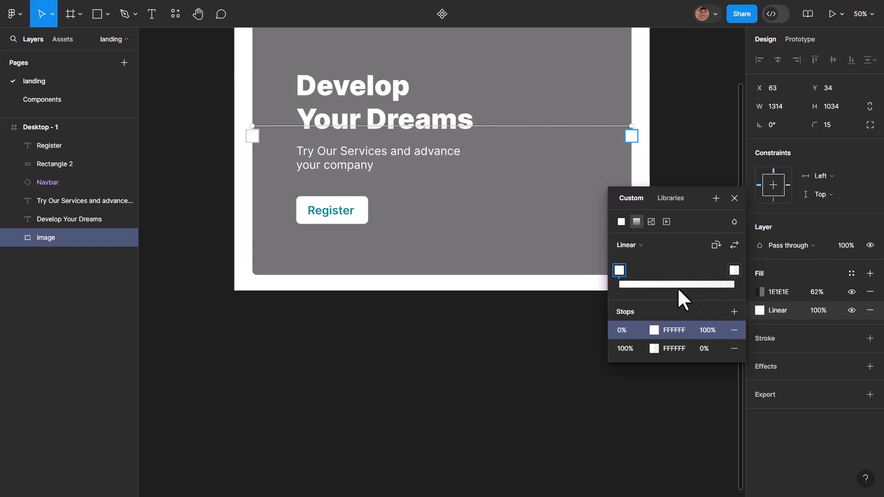
scroll(439, 201, up, 4)
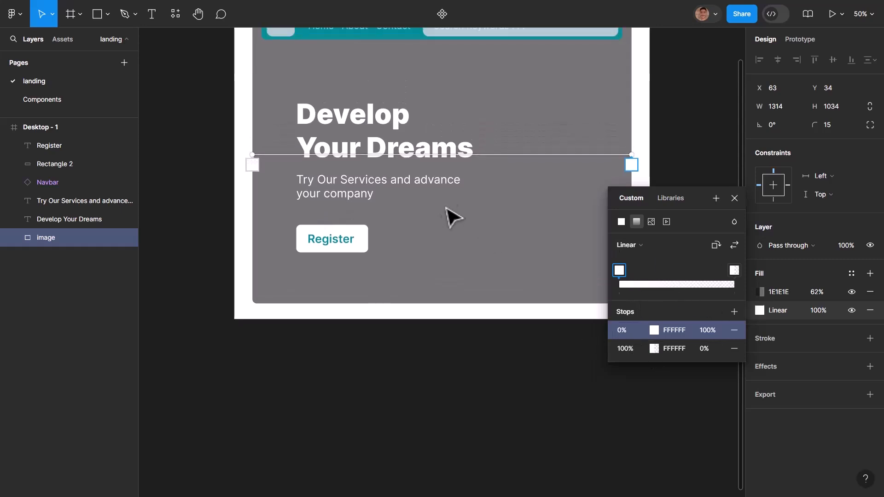
key(ctrl+z)
key(ctrl+z)
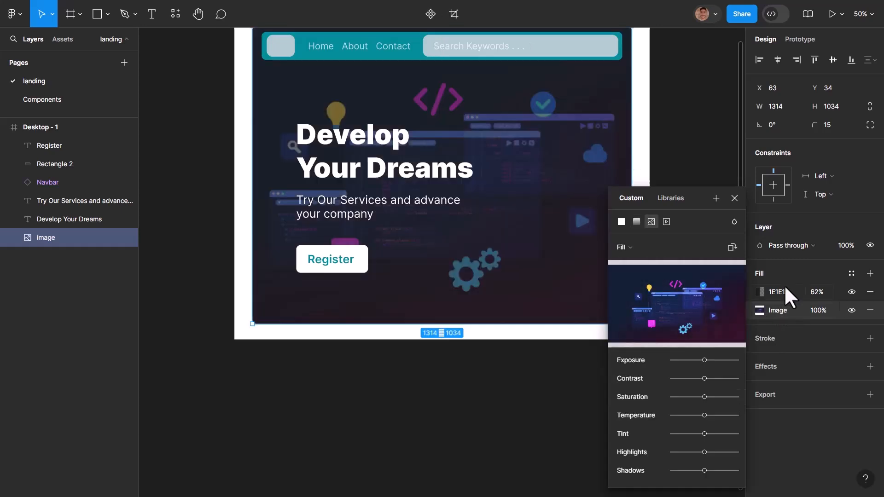
- Change the hero image's 1E1E1E overlay to a linear gradient and move its opaque end to the image's left edge
click(761, 293)
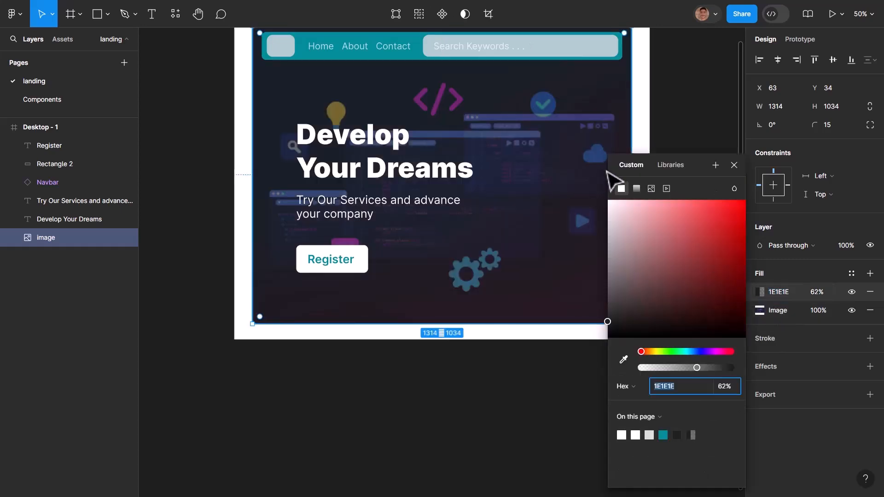
click(637, 189)
scroll(483, 138, up, 3)
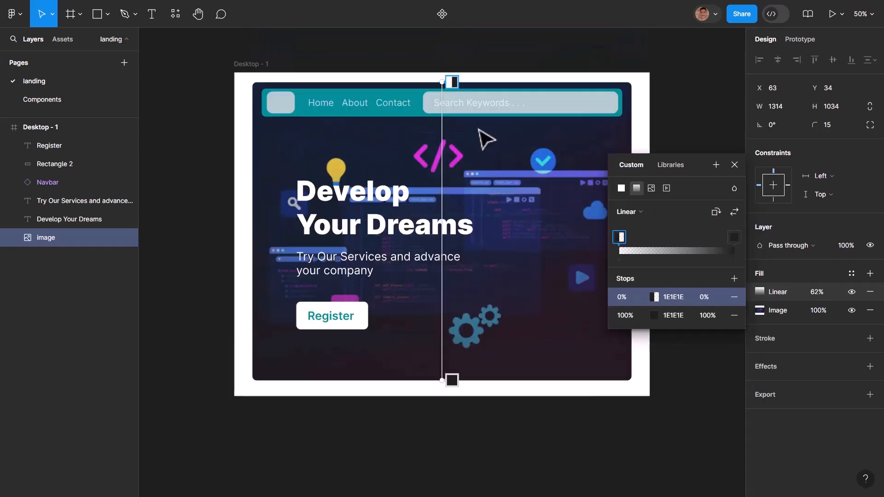
scroll(491, 154, down, 5)
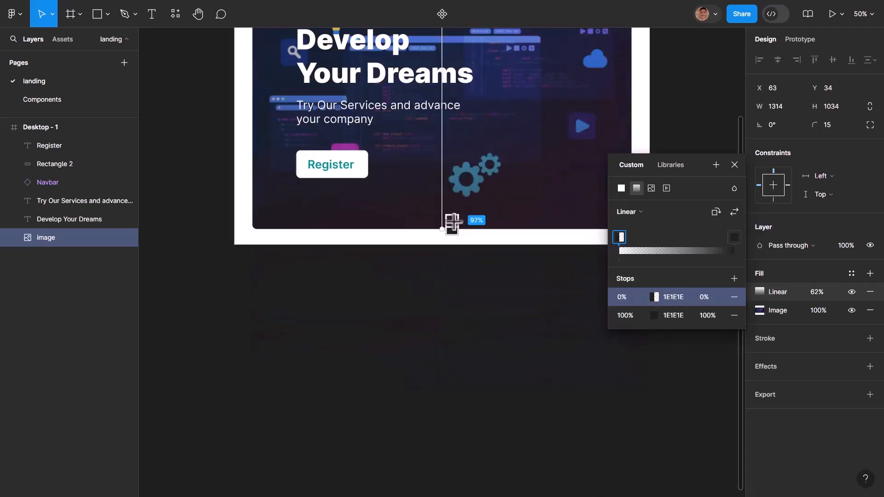
drag(441, 229, 253, 48)
scroll(253, 48, up, 3)
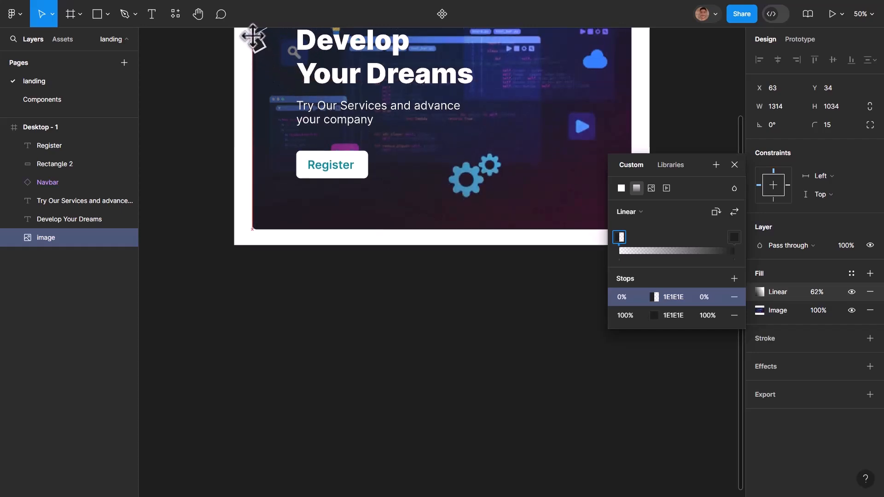
mouse_move(262, 115)
mouse_down()
mouse_move(252, 91)
mouse_move(252, 122)
mouse_move(253, 114)
mouse_up()
scroll(468, 231, up, 1)
scroll(470, 234, up, 4)
scroll(433, 193, down, 7)
scroll(341, 152, up, 3)
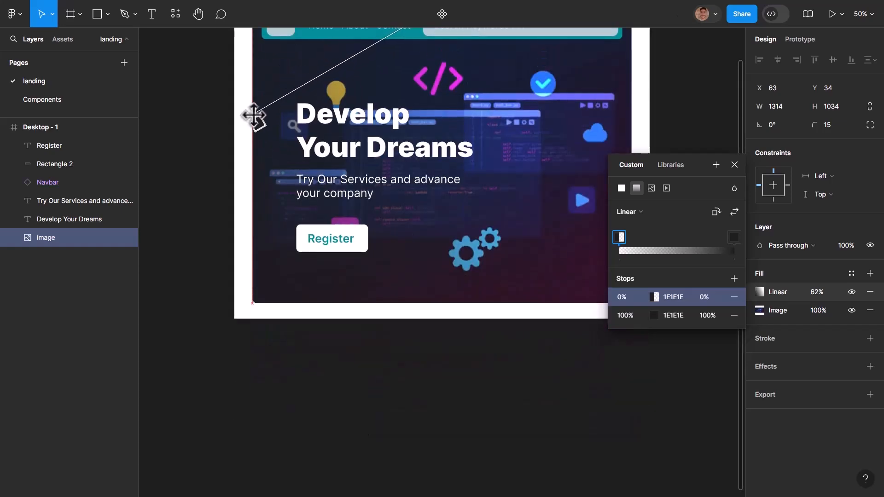
- Move the overlay gradient's transparent end to the image's right edge and level the gradient line roughly horizontally at mid-height
scroll(494, 82, up, 1)
drag(443, 34, 634, 153)
scroll(616, 115, down, 1)
scroll(640, 161, down, 4)
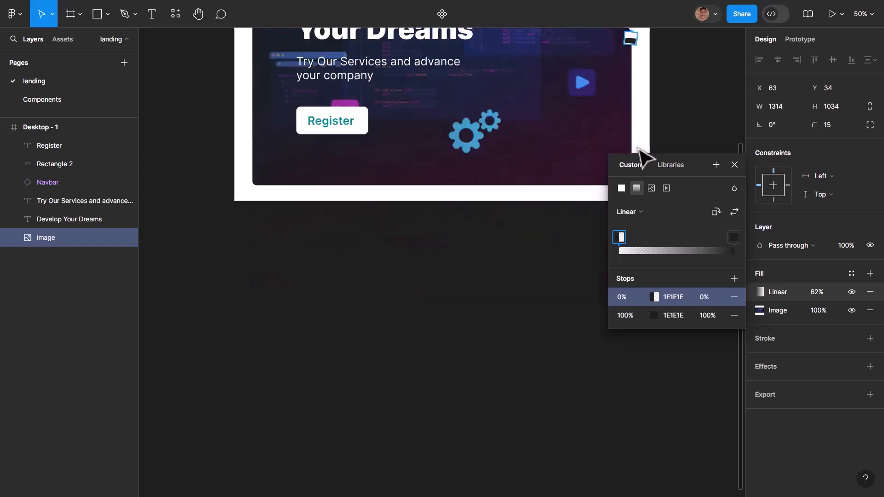
scroll(642, 159, up, 1)
scroll(530, 186, up, 4)
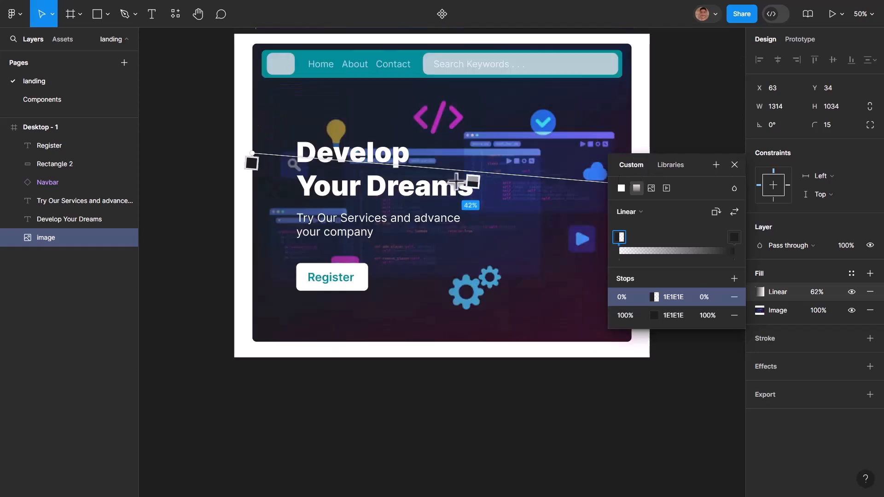
drag(253, 152, 257, 193)
scroll(575, 198, down, 3)
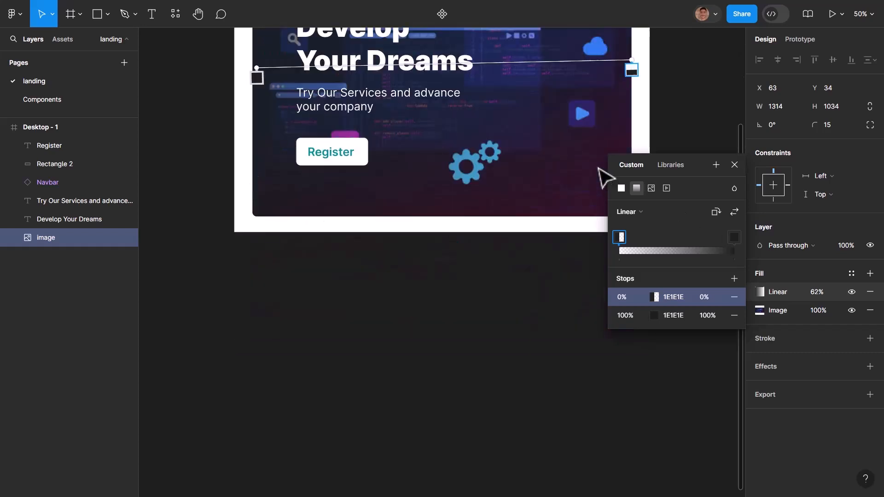
- Level the hero image's overlay gradient line and move its transparent stop to 47% and its opaque stop to 62%
drag(632, 66, 632, 72)
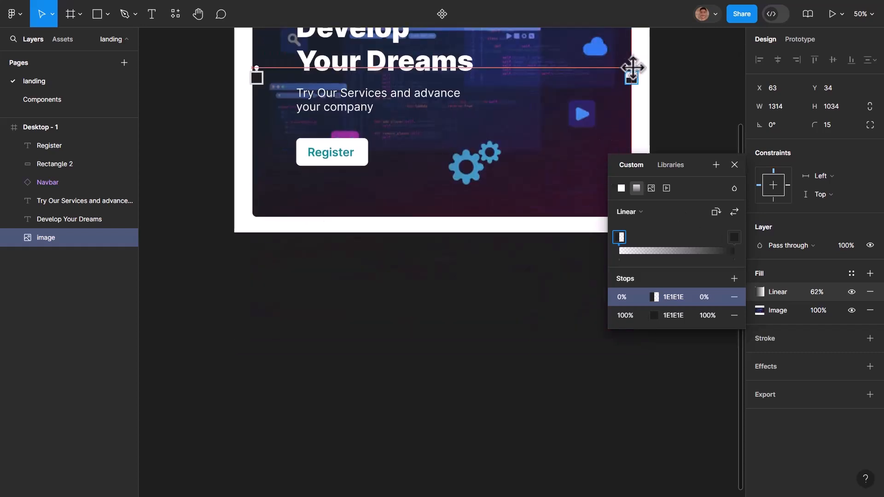
scroll(496, 139, up, 4)
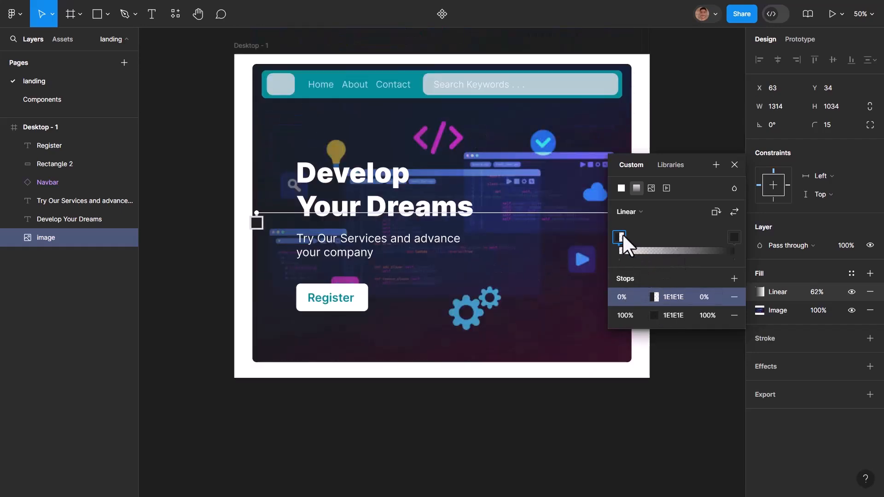
drag(739, 241, 668, 243)
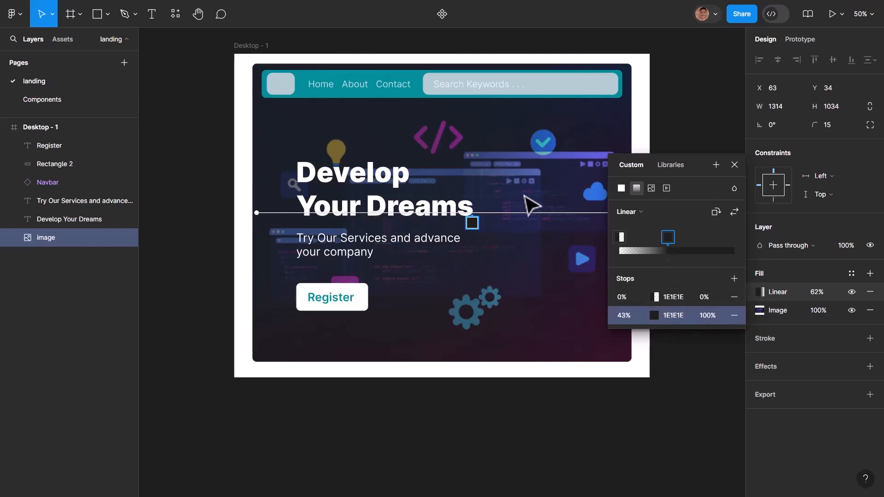
drag(620, 236, 674, 239)
click(680, 238)
click(663, 238)
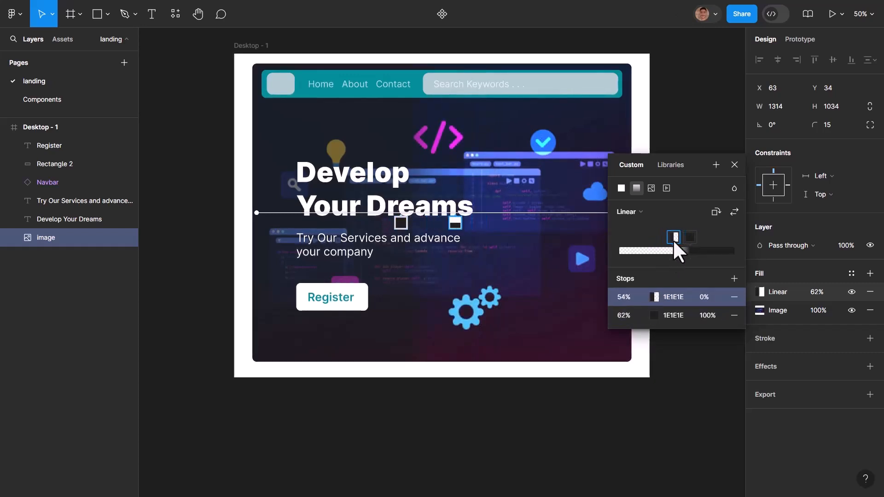
click(546, 400)
click(695, 290)
scroll(623, 286, up, 2)
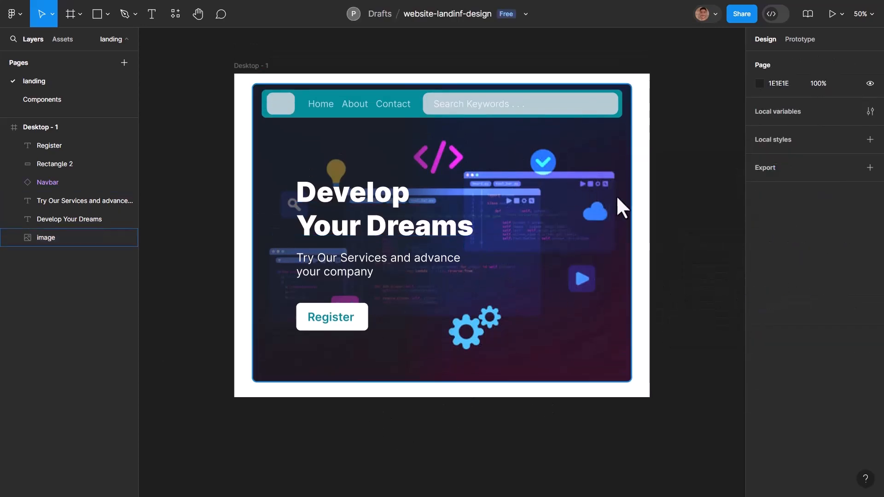
scroll(616, 196, up, 4)
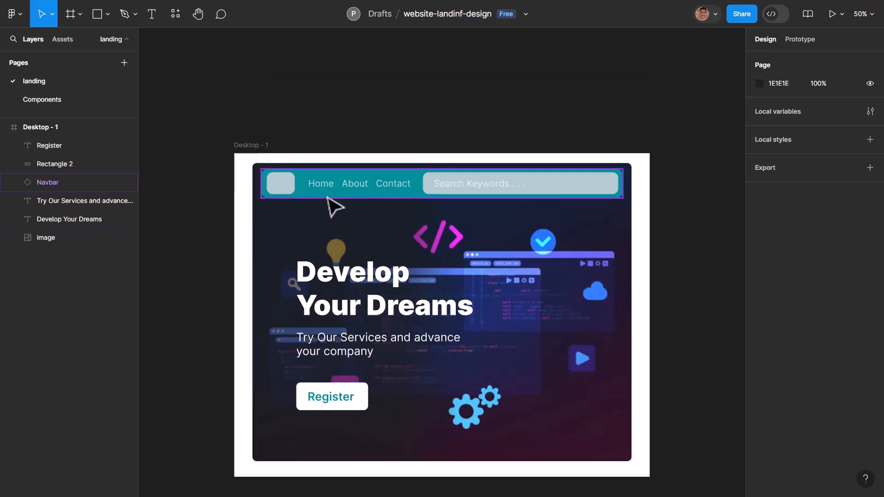
- Recolor the main Navbar component's teal fill to dark blue 01396D on the Components page and return to the landing page
click(85, 102)
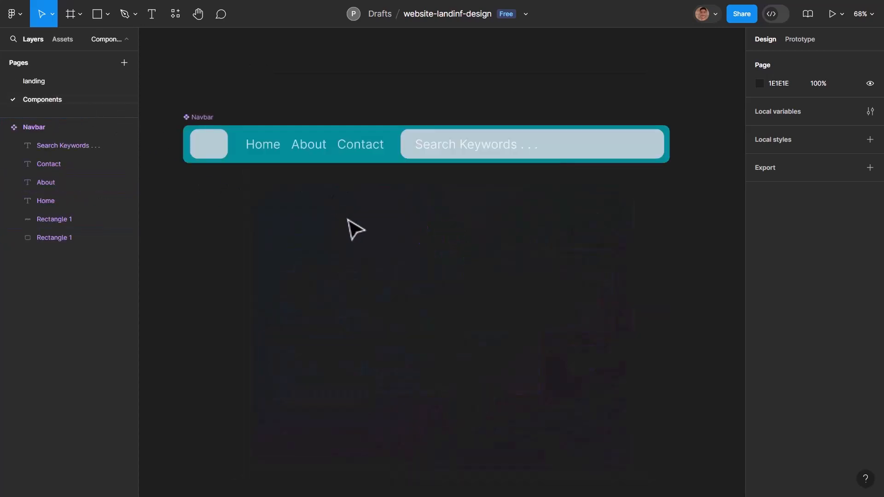
click(320, 159)
scroll(824, 332, down, 3)
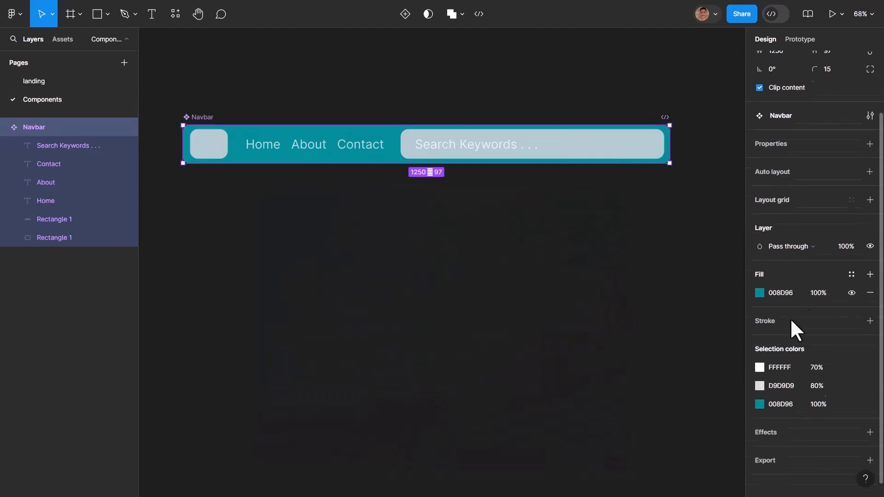
click(760, 287)
drag(702, 287, 745, 279)
drag(685, 352, 694, 353)
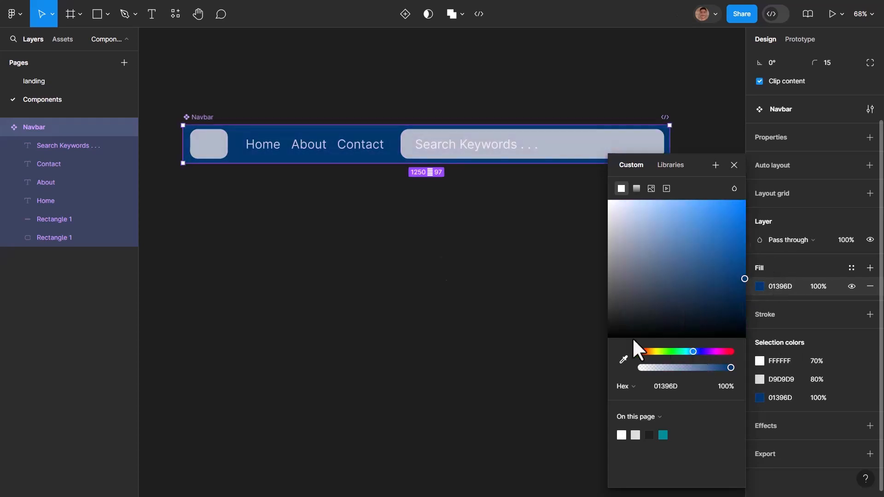
click(65, 82)
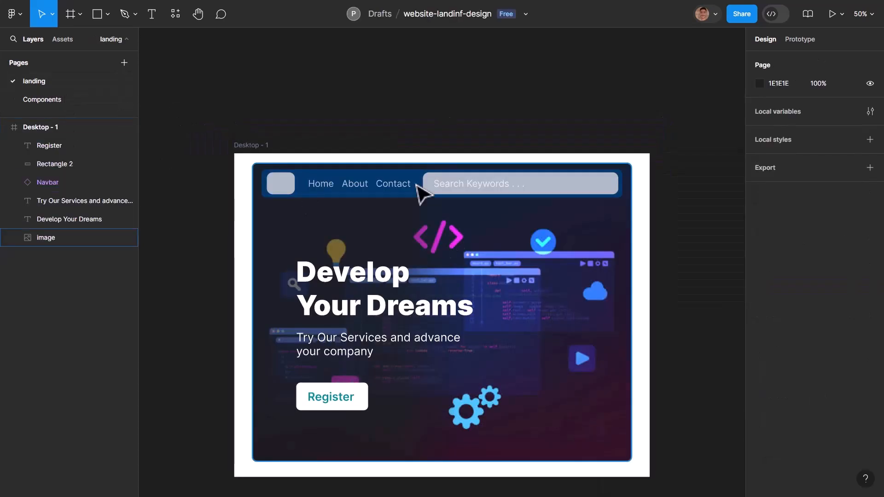
- Set the main Navbar component's D9D9D9 color to 100% opacity, add a drop shadow to the component and check it on the landing page
click(70, 100)
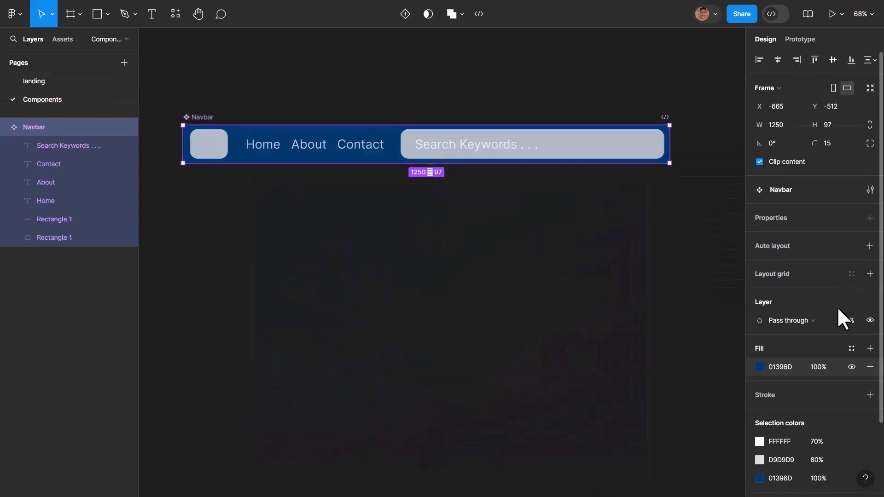
scroll(837, 305, down, 3)
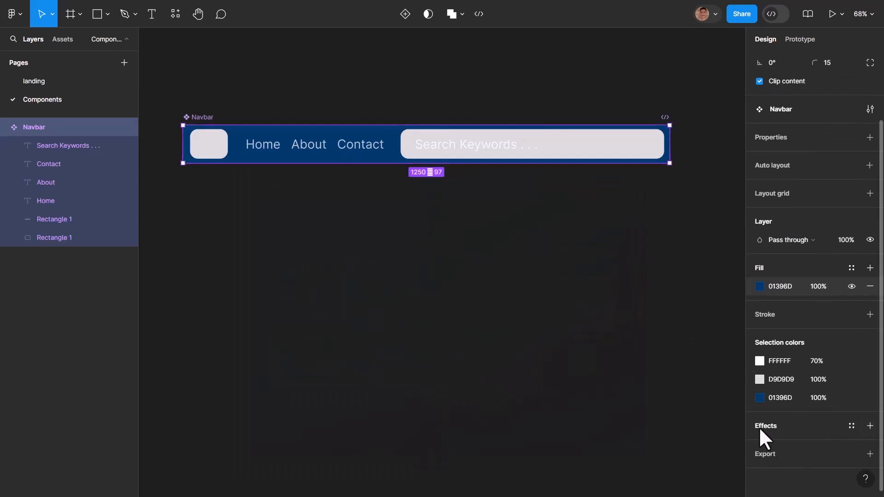
click(870, 426)
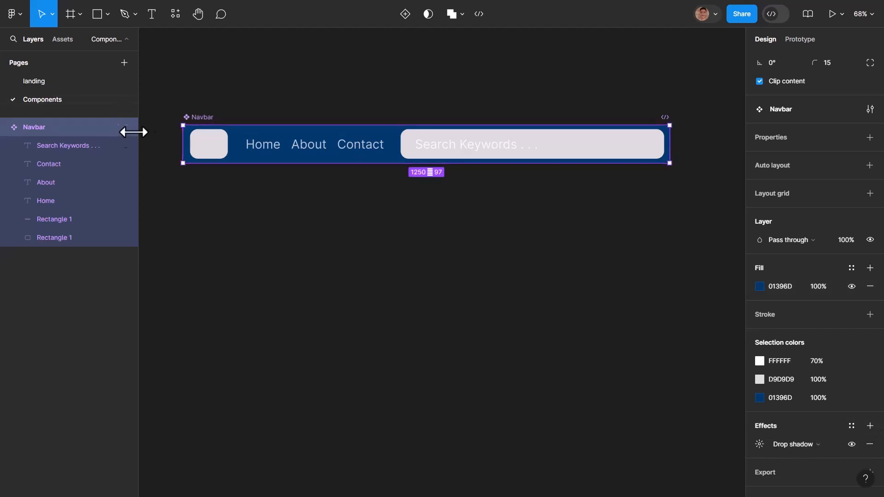
click(59, 83)
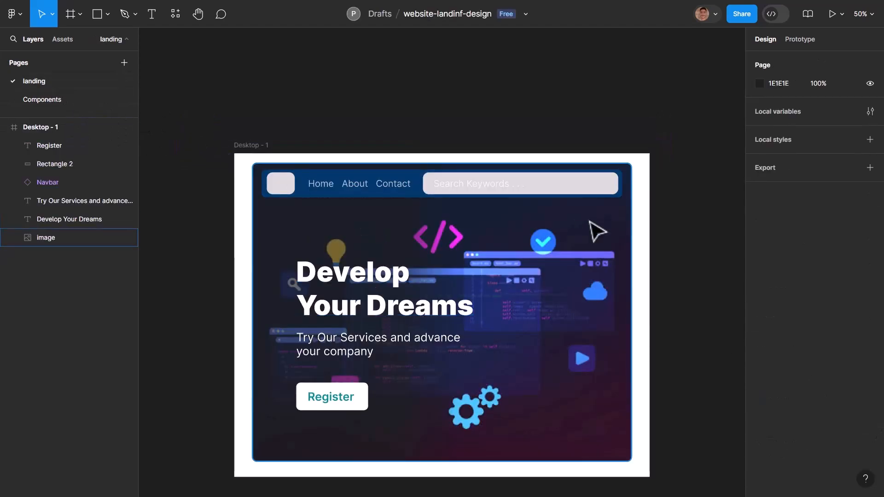
scroll(352, 217, up, 5)
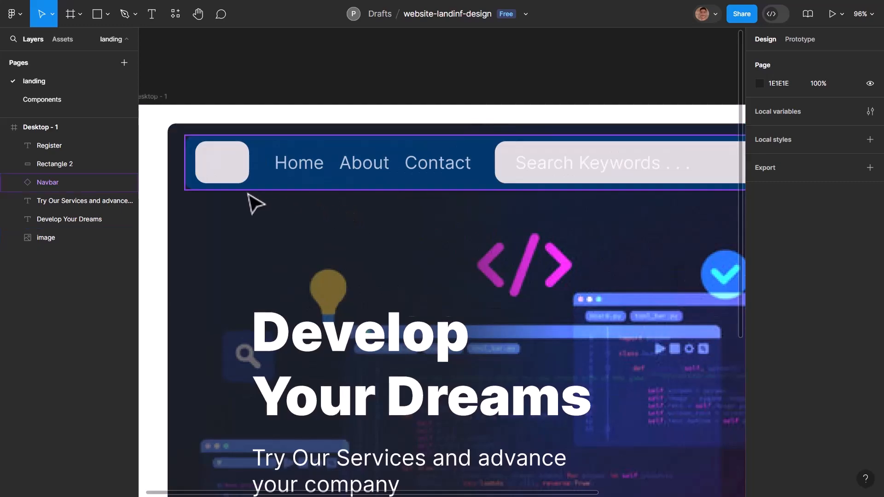
scroll(472, 217, down, 2)
- Change the main Navbar component's drop shadow color from black to white and return to the landing page
click(64, 99)
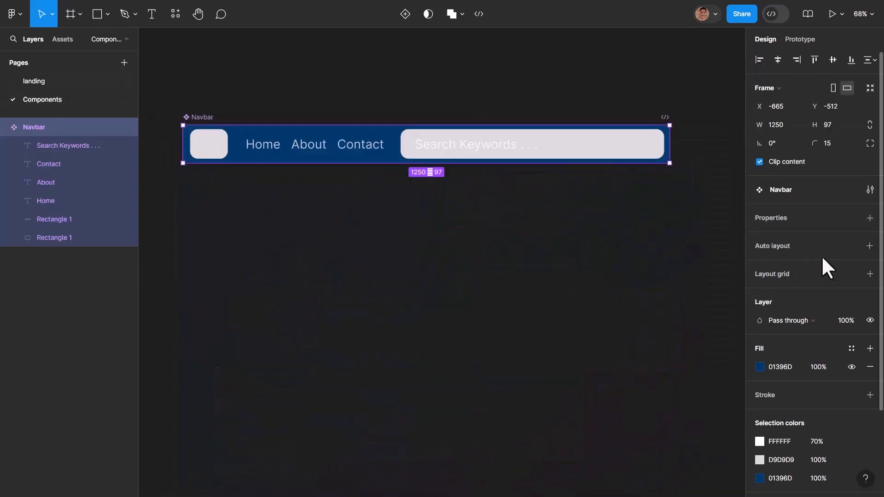
scroll(764, 392, down, 2)
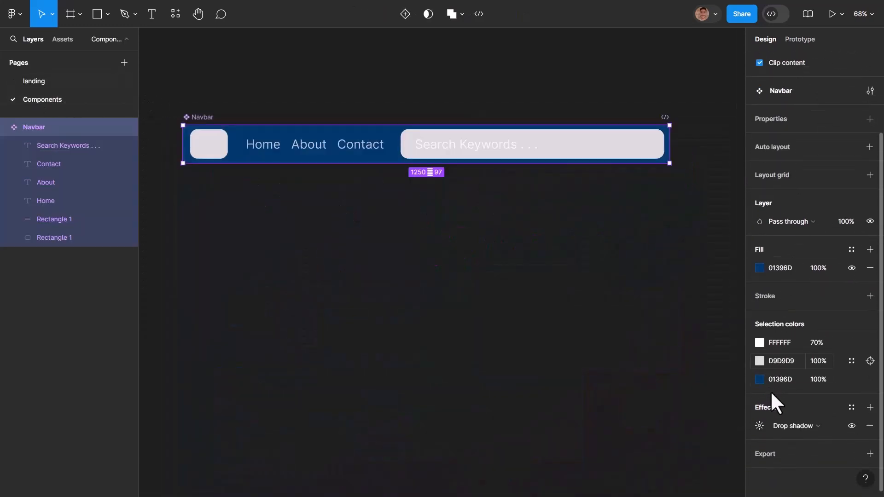
click(759, 426)
click(621, 474)
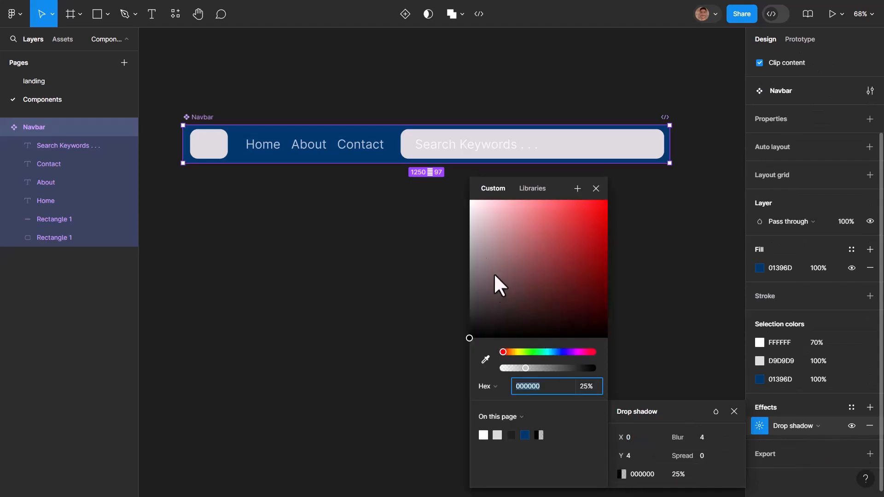
drag(498, 282, 455, 164)
click(320, 215)
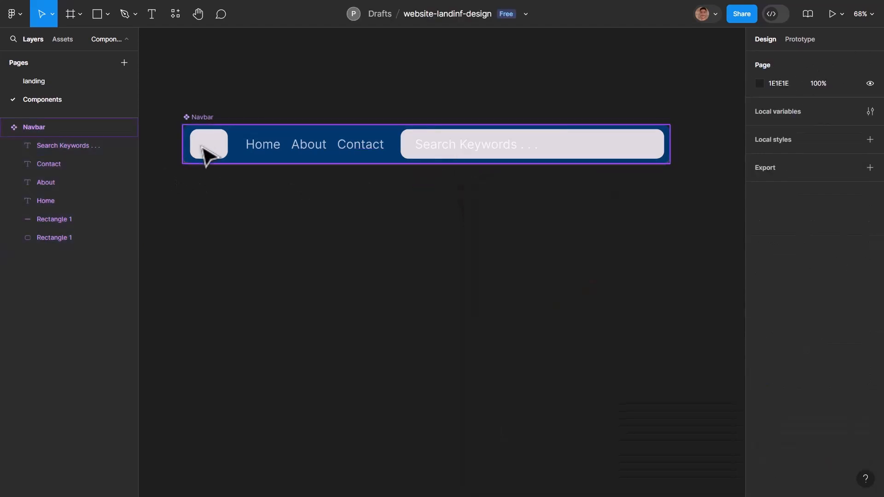
click(48, 82)
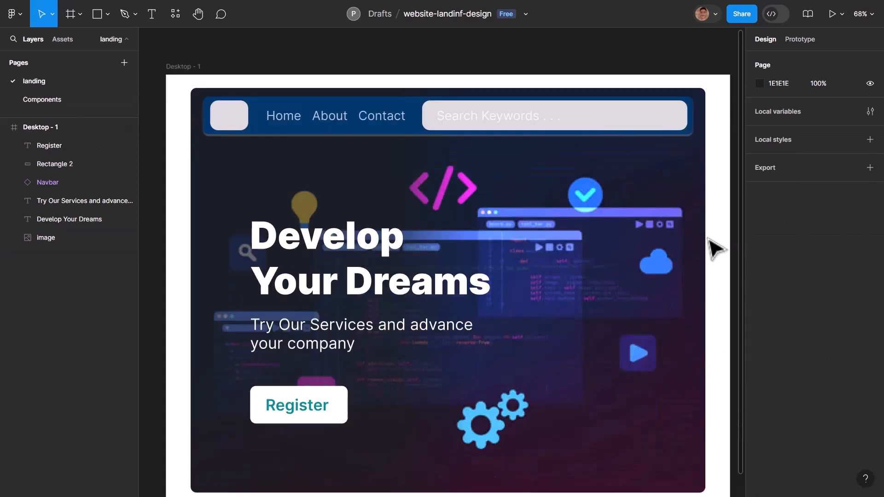
- Add a drop shadow effect to the hero image on the landing page
click(244, 167)
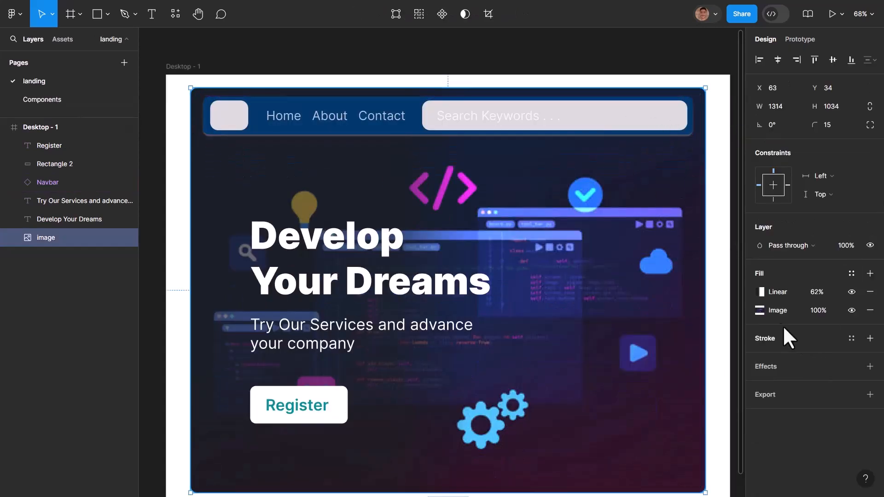
click(870, 367)
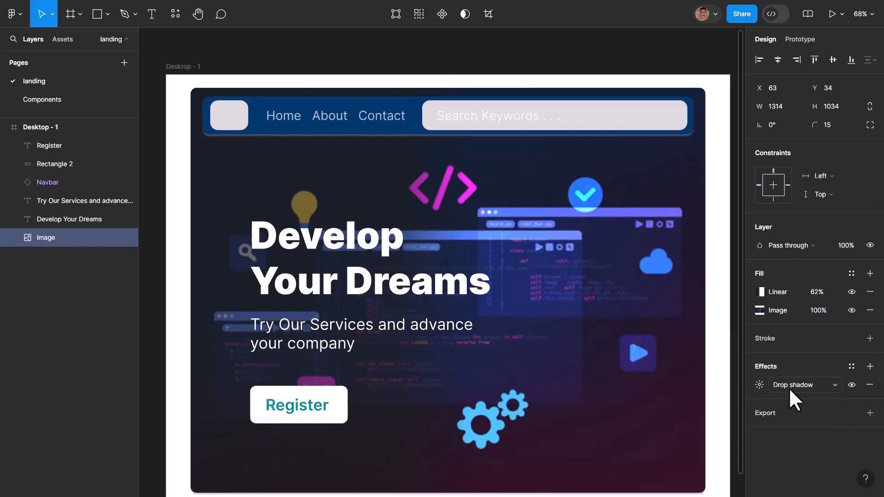
click(719, 366)
- Examine the hero image's shadowed edges and the overall look of the landing page
scroll(719, 379, down, 2)
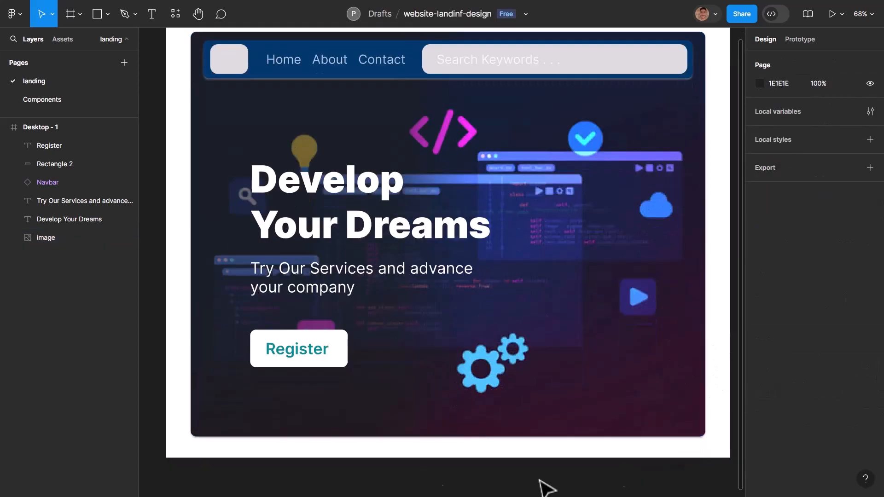
scroll(198, 198, up, 1)
scroll(257, 276, down, 2)
click(317, 428)
scroll(317, 429, up, 1)
scroll(194, 396, down, 1)
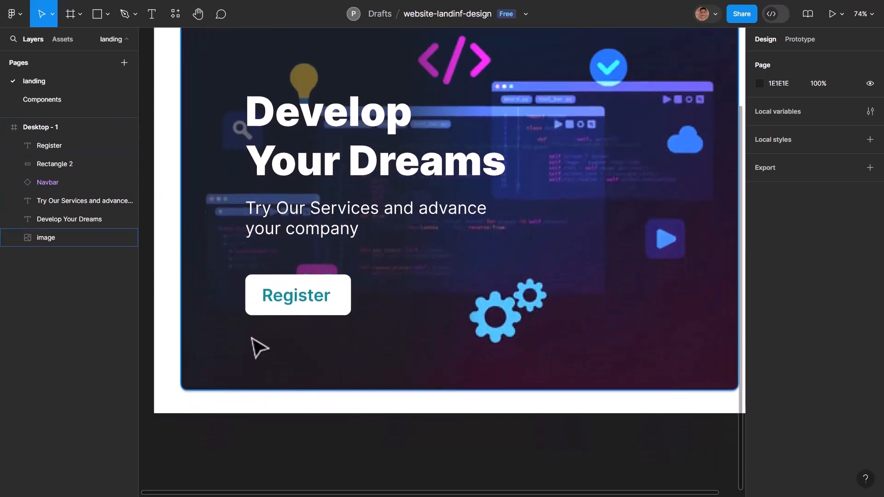
scroll(265, 350, right, 2)
scroll(260, 347, left, 2)
scroll(258, 348, down, 3)
scroll(286, 336, left, 2)
scroll(310, 323, up, 1)
scroll(310, 324, up, 1)
scroll(438, 305, up, 3)
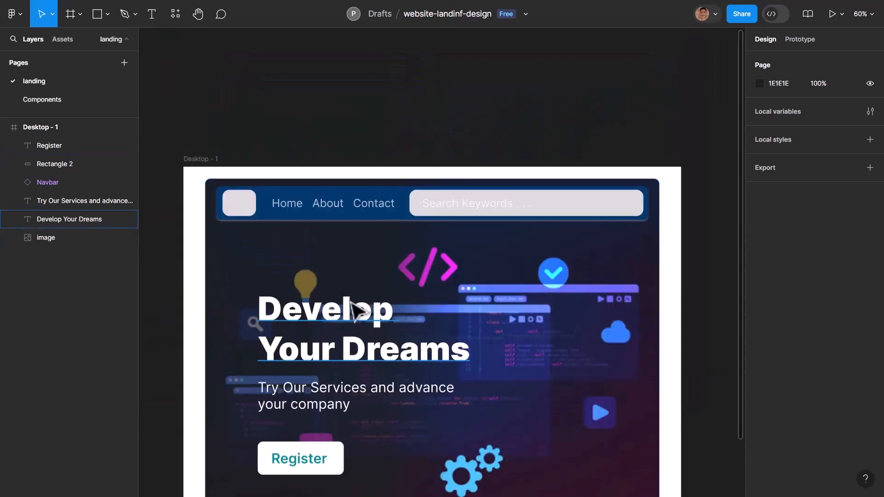
scroll(368, 295, down, 2)
- Set the hero image's drop shadow opacity to 45% and its Y offset to 0
click(389, 465)
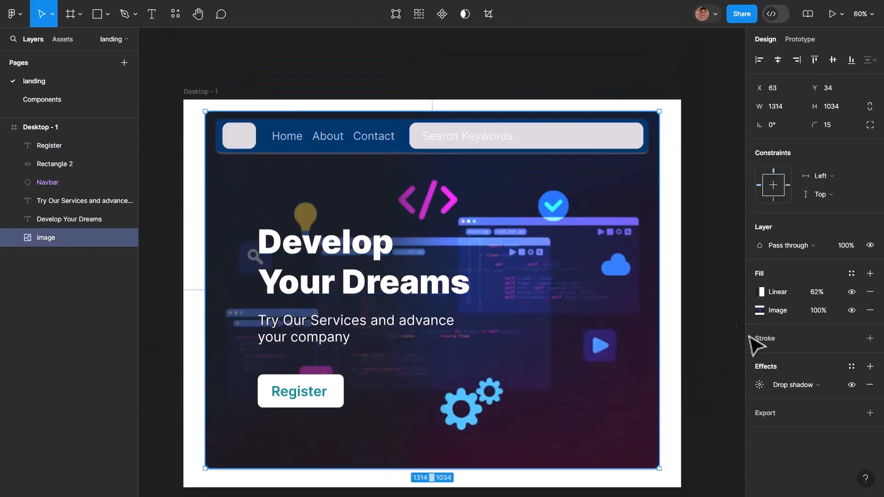
click(761, 386)
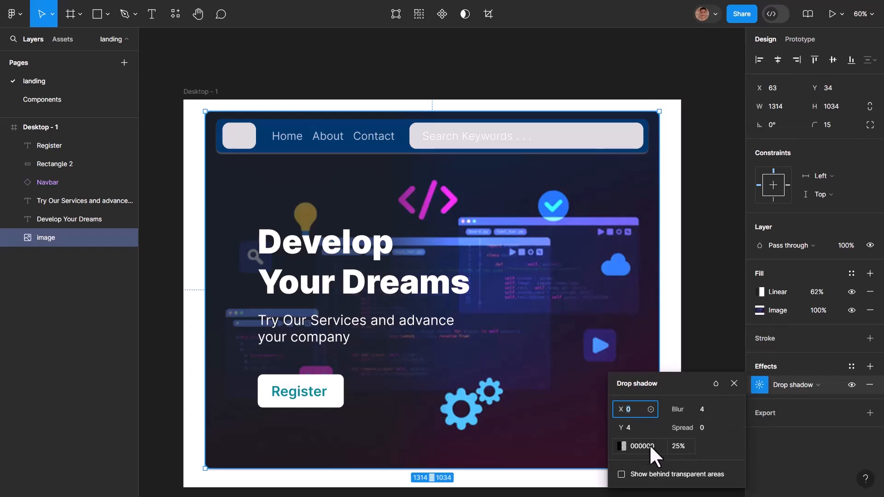
drag(673, 445, 687, 443)
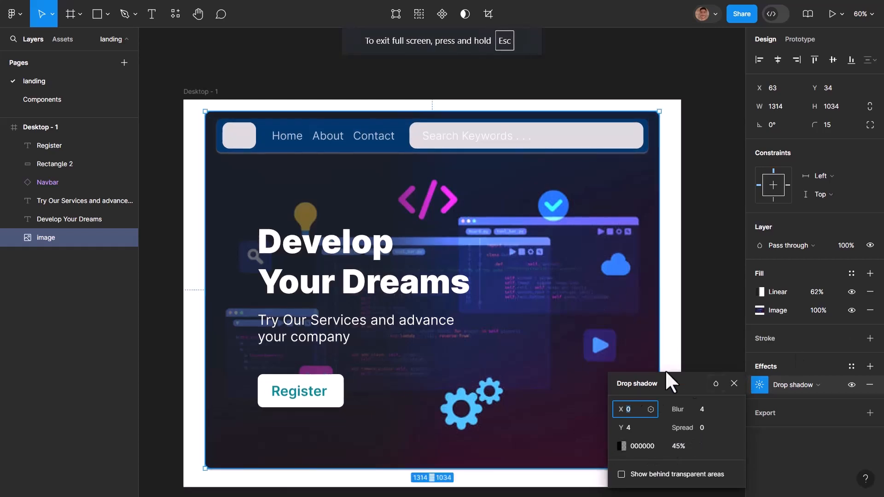
scroll(653, 258, down, 2)
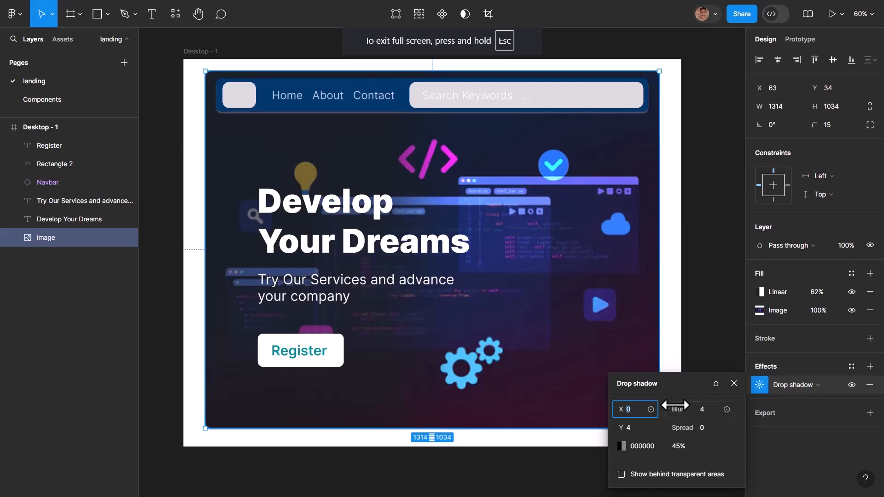
text(11)
key(Return)
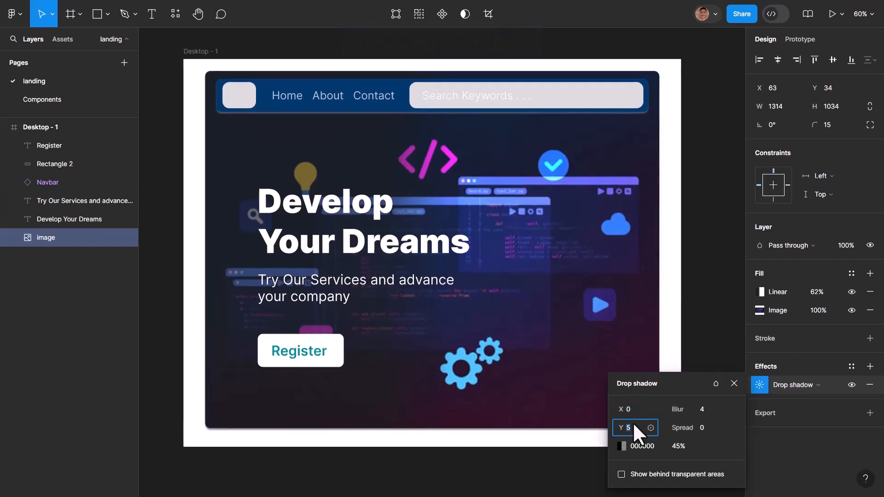
key(Down)
key(Down)
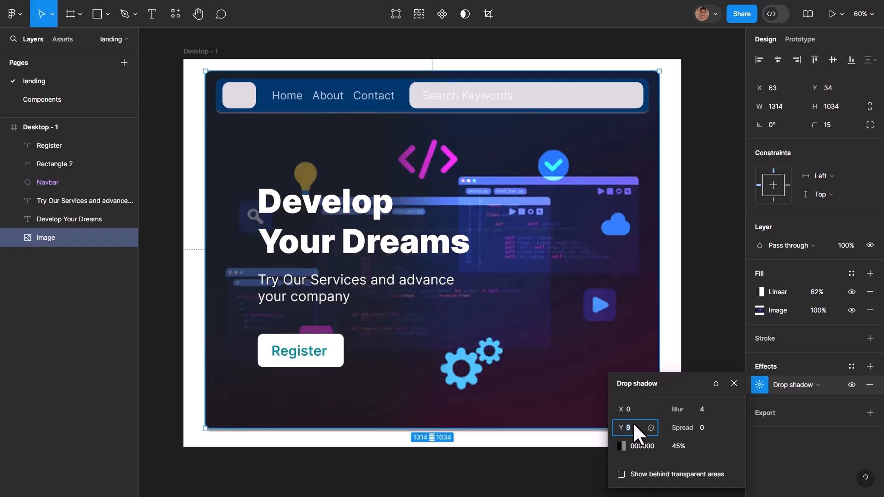
key(shift+Down)
key(Up)
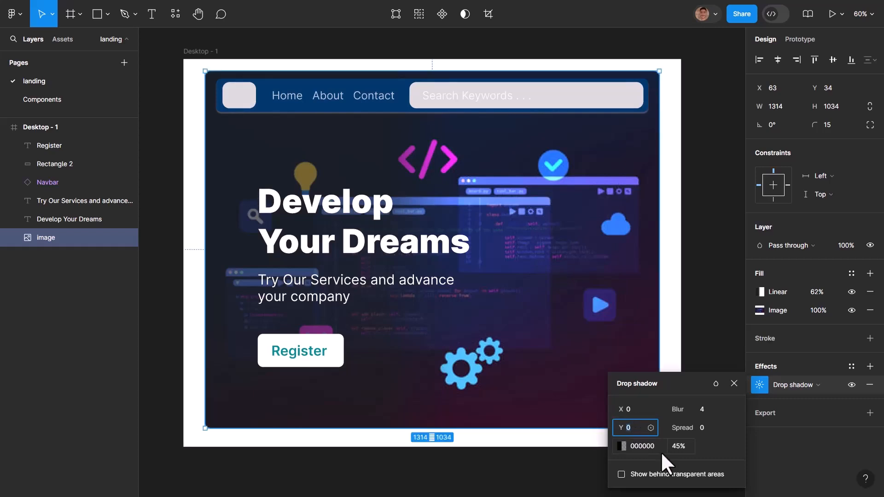
- Change the hero image's drop shadow color to red C60202 at 80% opacity
click(621, 447)
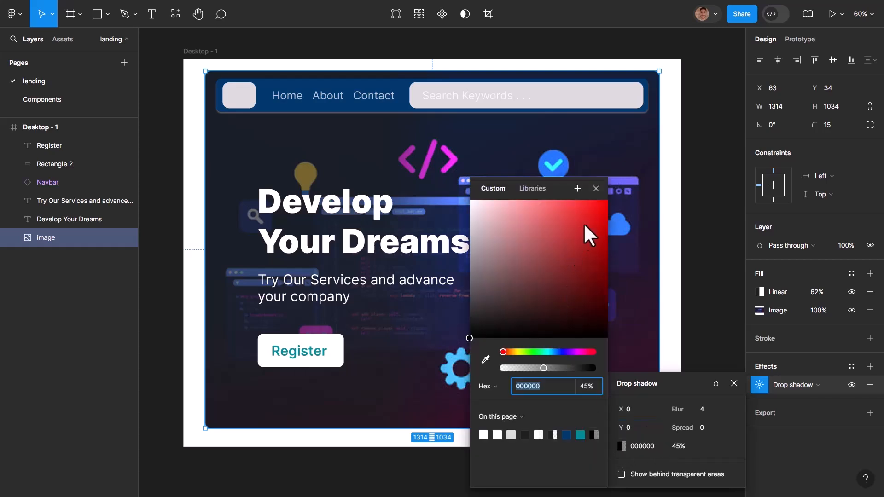
click(568, 239)
click(511, 199)
mouse_move(511, 199)
mouse_down()
mouse_move(641, 266)
mouse_move(586, 237)
mouse_move(601, 209)
mouse_move(597, 258)
mouse_up()
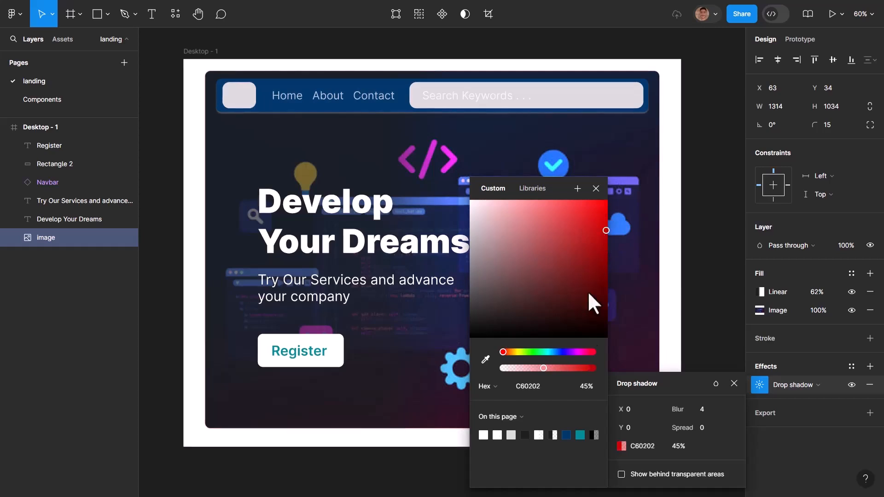
mouse_move(575, 369)
mouse_down()
mouse_move(594, 369)
mouse_move(575, 368)
mouse_up()
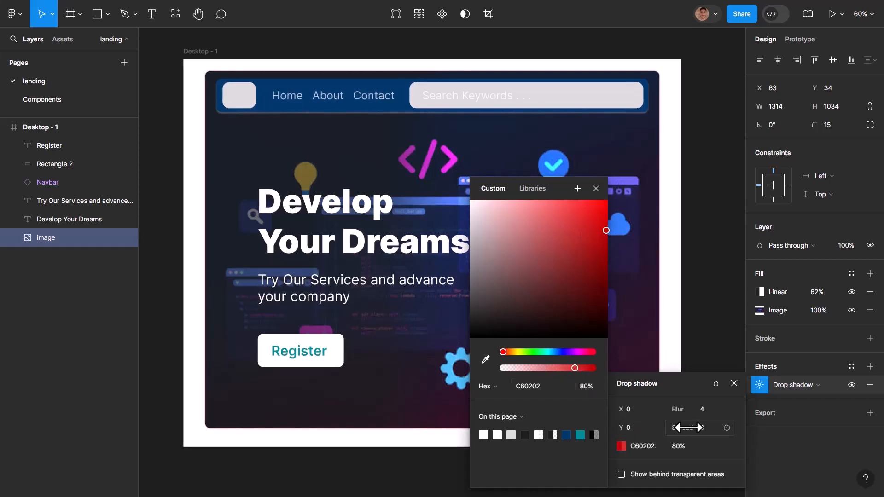
- Increase the blur of the hero image's drop shadow to 56
click(703, 407)
key(Up)
key(Up)
key(Up)
key(Up)
key(Up)
key(Up)
key(Up)
key(Up)
key(Up)
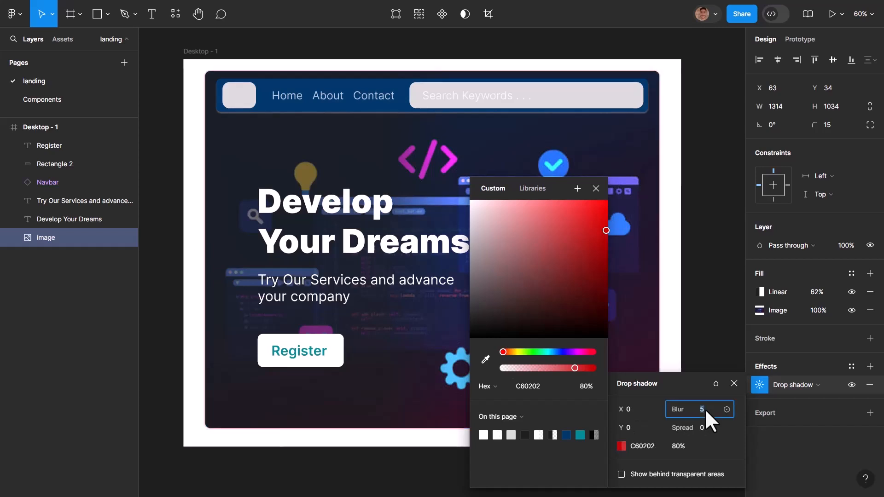
key(Up)
key(Up)
key(Up)
key(Up)
key(Up)
key(Up)
key(Up)
key(Up)
key(Up)
key(Up)
key(Up)
key(Up)
key(Up)
key(Up)
key(Up)
key(Up)
key(Up)
key(Up)
key(Up)
key(Up)
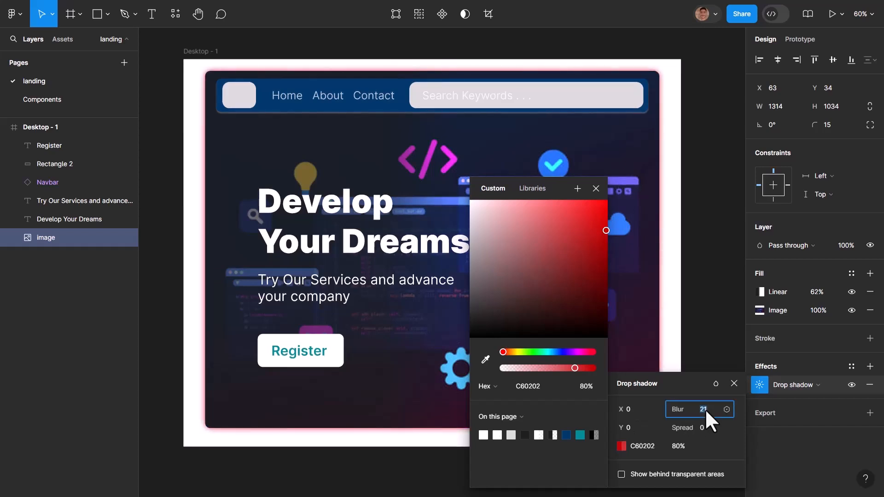
key(Up)
key(Up)
key(Up)
key(Up)
key(Up)
key(Up)
key(Up)
key(Up)
key(Up)
key(Up)
key(Up)
key(Up)
key(Up)
key(Up)
key(Up)
key(Up)
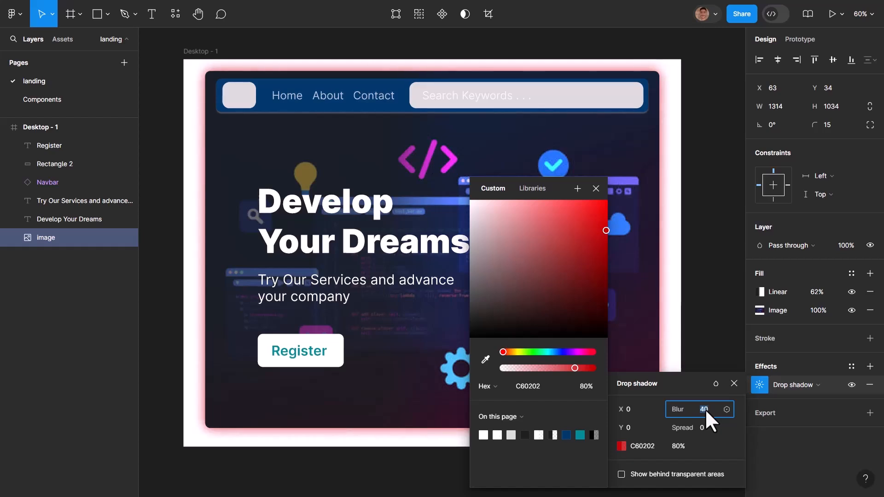
key(Up)
key(Up)
key(Up)
key(Up)
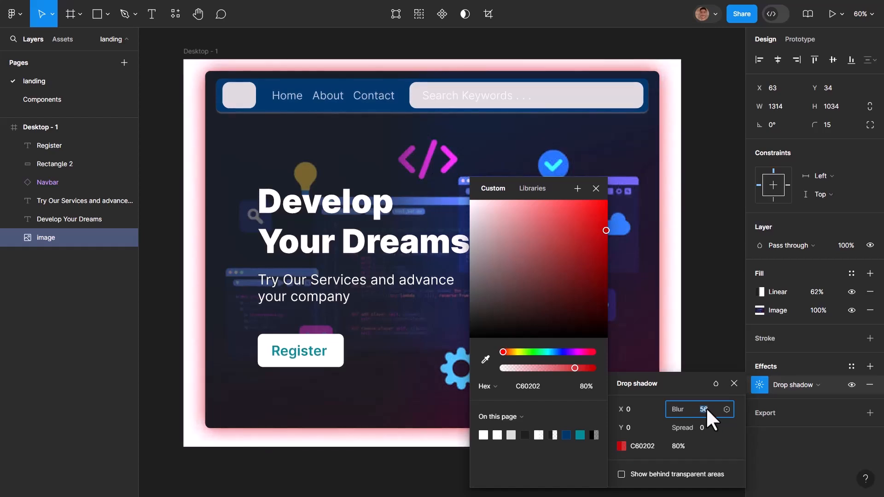
- Change the hero image's drop shadow color to dark blue 01396D at 100% opacity
drag(554, 352, 565, 351)
click(570, 437)
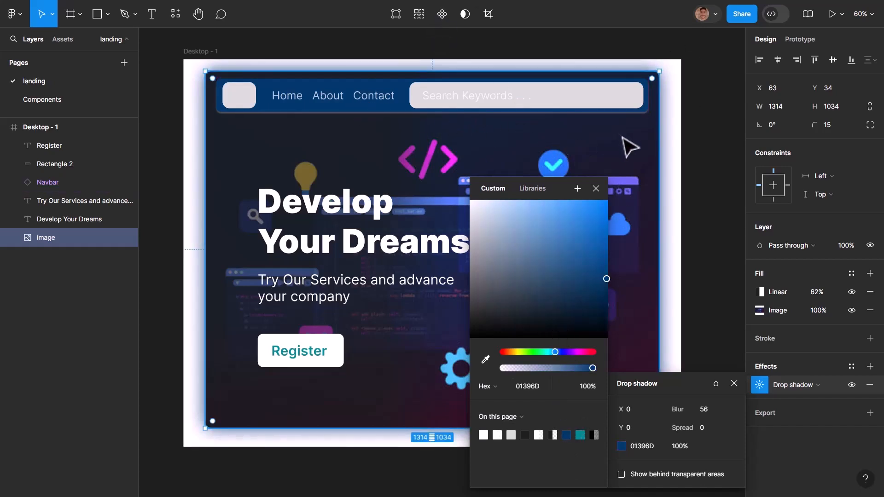
click(596, 189)
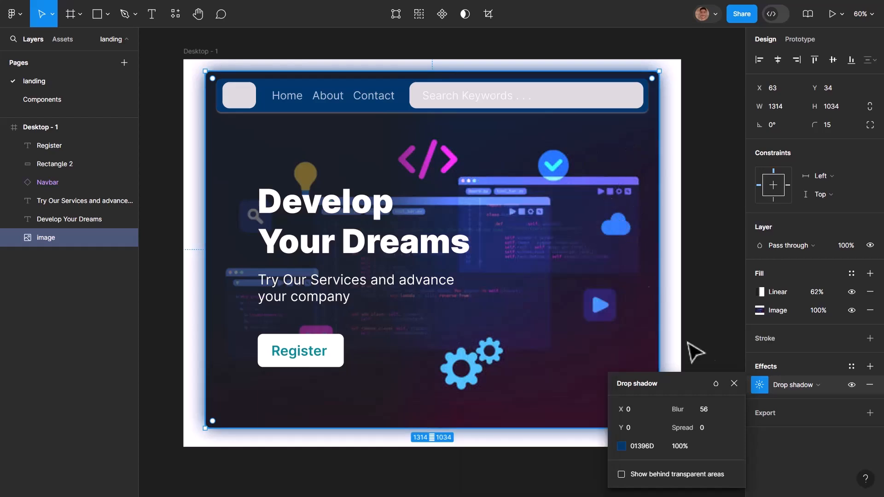
click(735, 384)
click(686, 313)
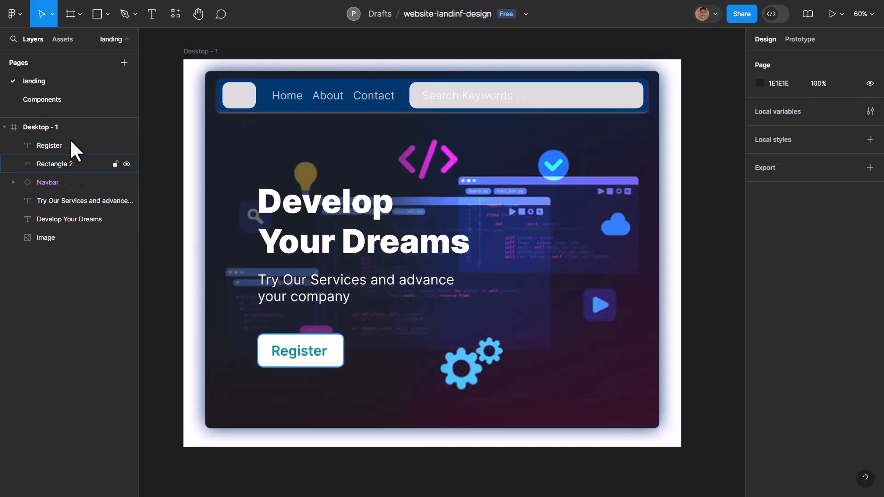
- Set the Navbar component's drop shadow Y offset to 2 on the Components page and check its instance on the landing page
click(39, 102)
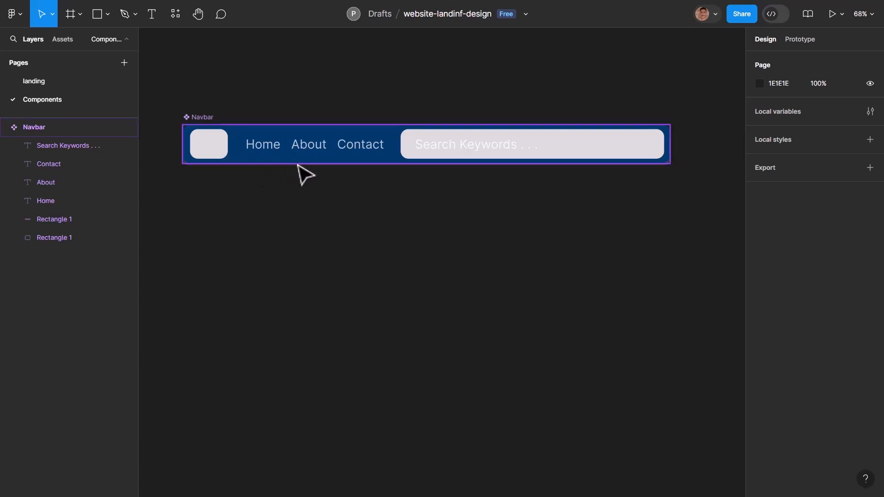
click(289, 162)
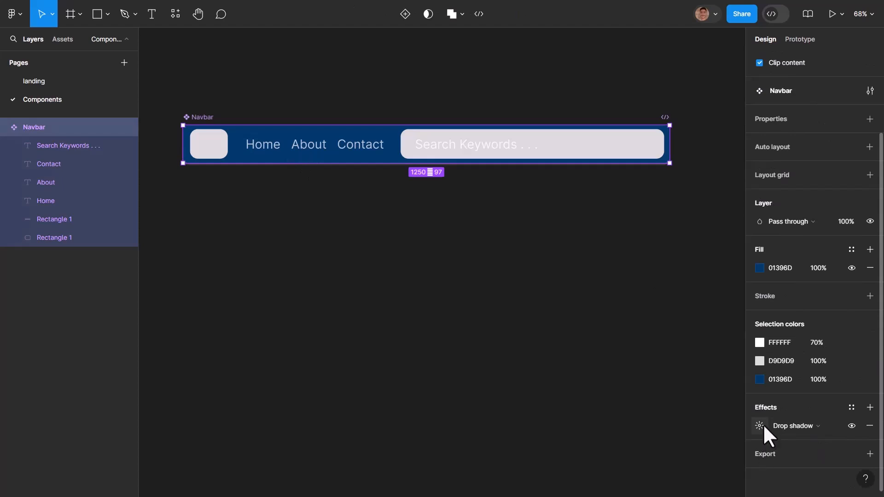
click(760, 425)
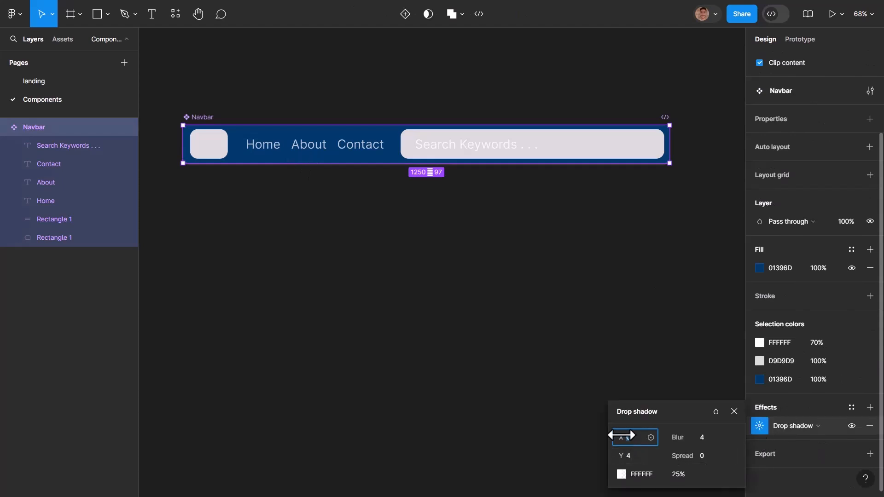
mouse_move(628, 461)
mouse_down()
mouse_move(638, 456)
mouse_move(621, 455)
mouse_move(627, 461)
mouse_up()
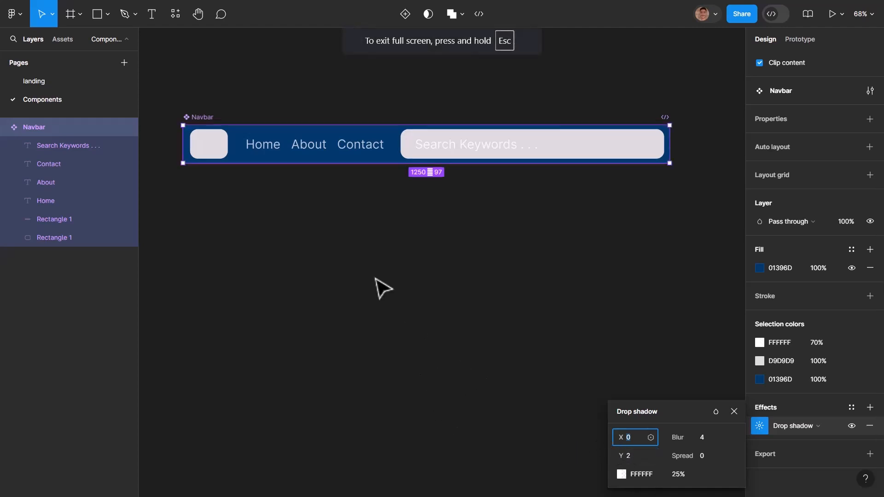
click(41, 80)
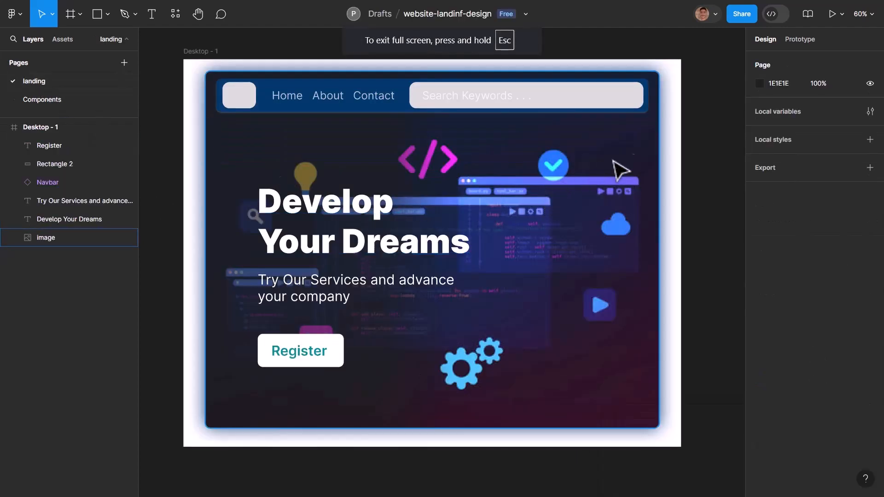
click(647, 161)
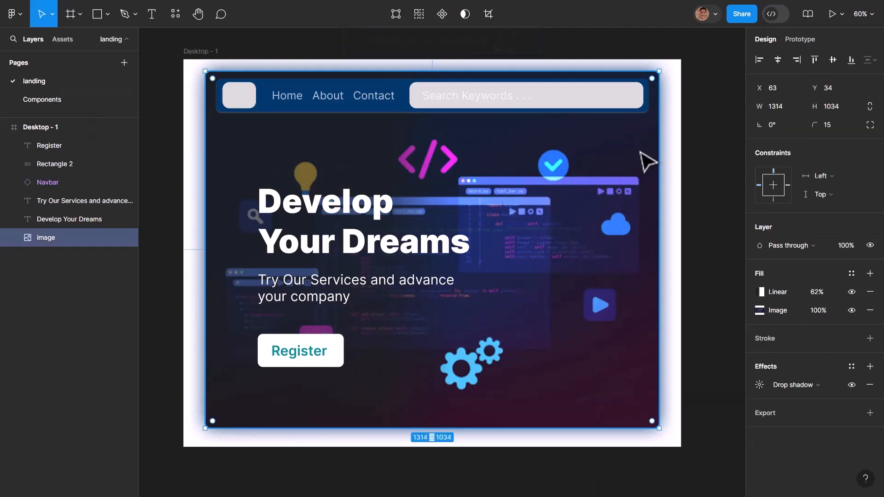
click(401, 110)
- Set the blur of the main Navbar component's drop shadow to 10.1, with a Y offset of 2
click(52, 101)
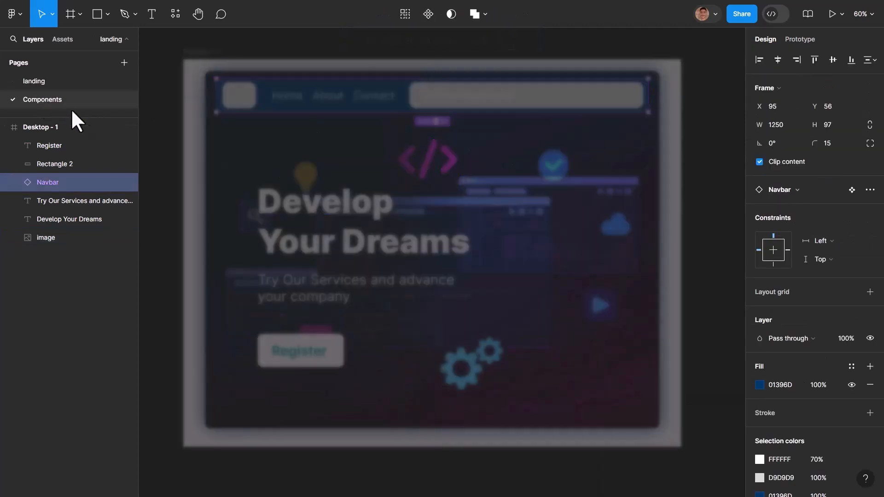
scroll(778, 368, down, 3)
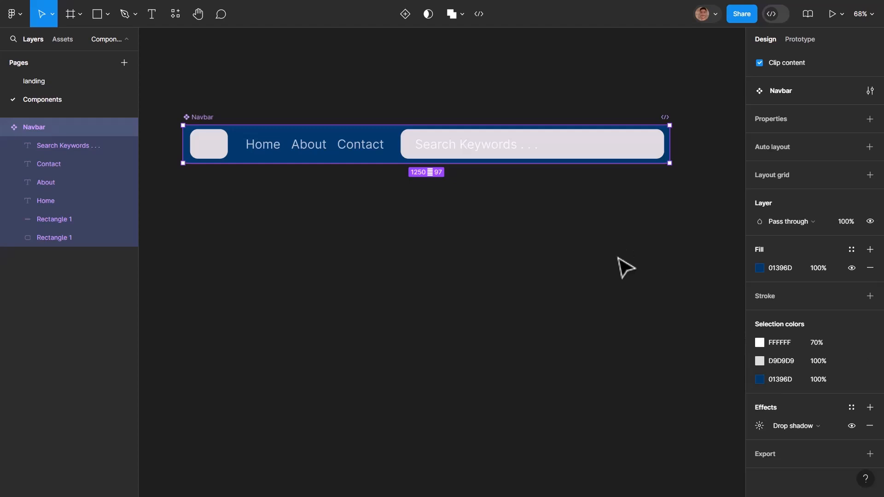
click(759, 426)
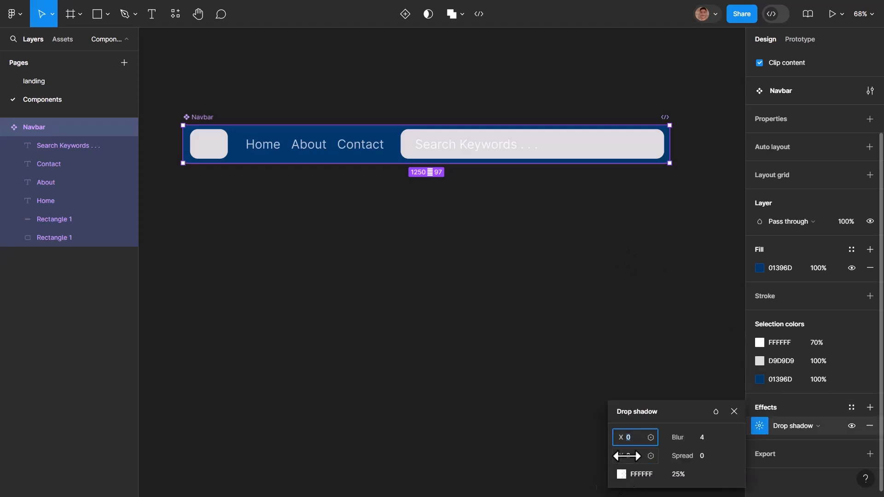
drag(627, 456, 632, 457)
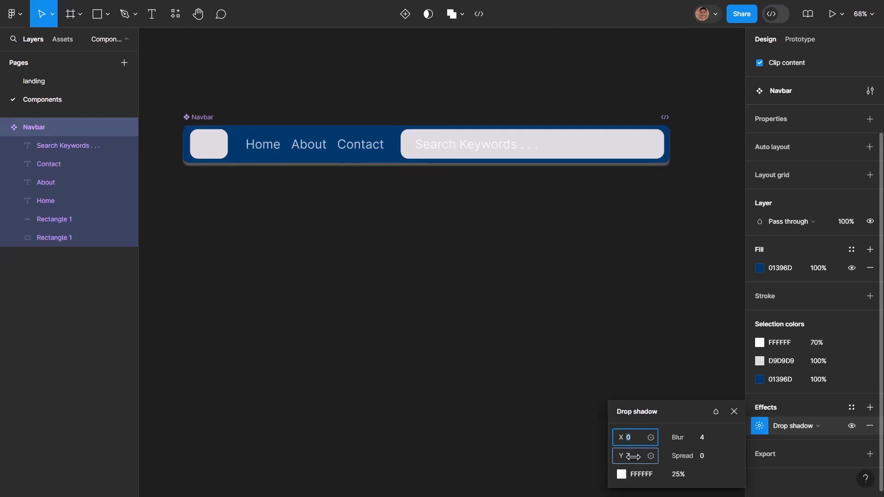
drag(704, 438, 623, 457)
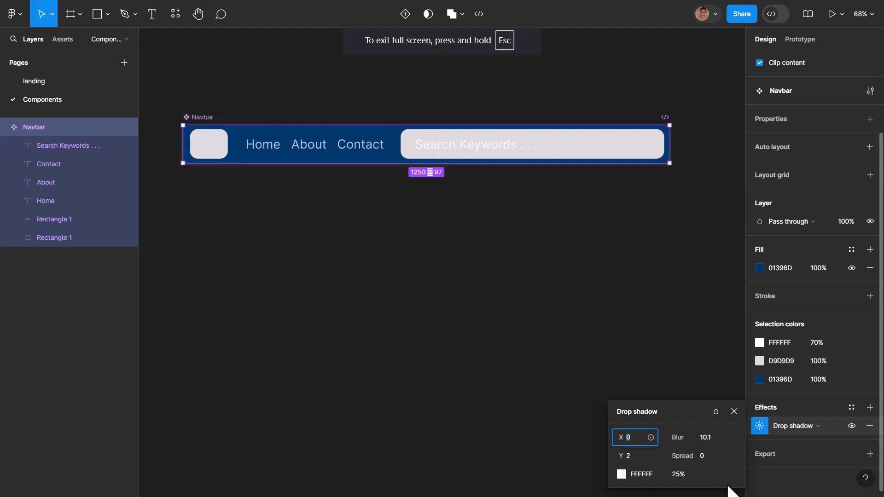
- Change the Navbar component's drop shadow color to dark blue 01396D at 81% opacity and check it on the landing page
click(622, 474)
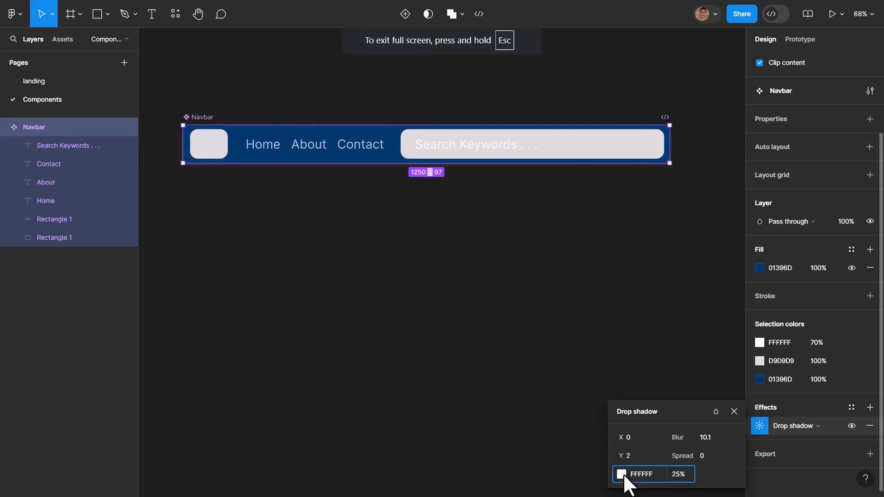
click(538, 435)
click(562, 368)
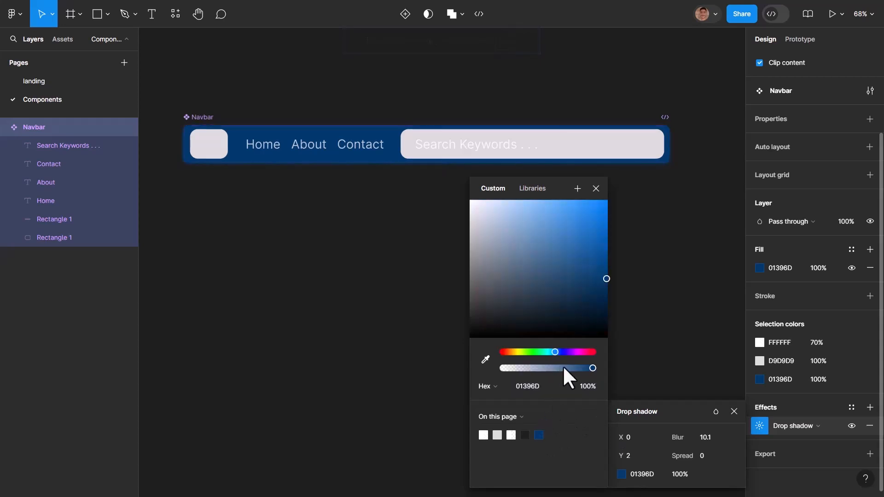
drag(562, 369, 576, 368)
click(608, 270)
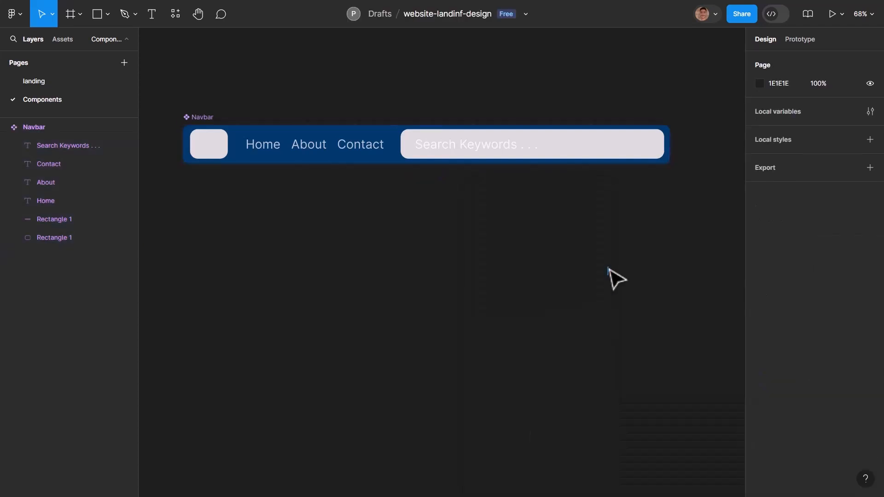
click(45, 87)
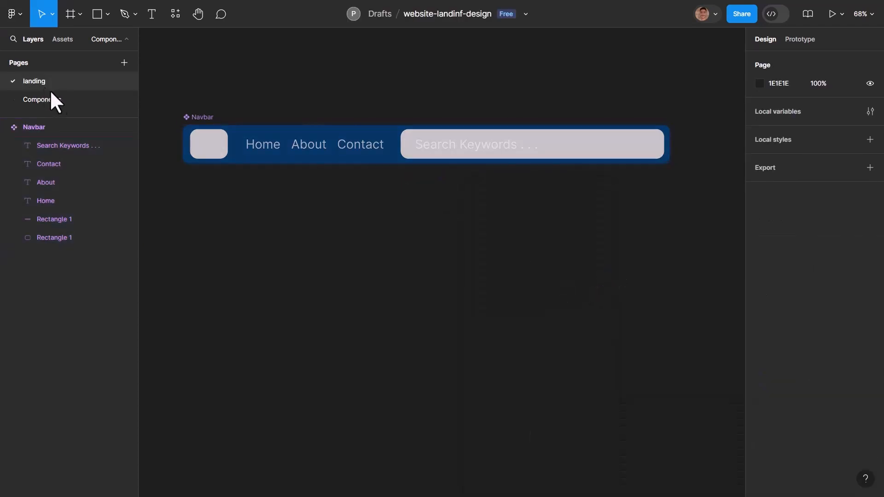
click(619, 202)
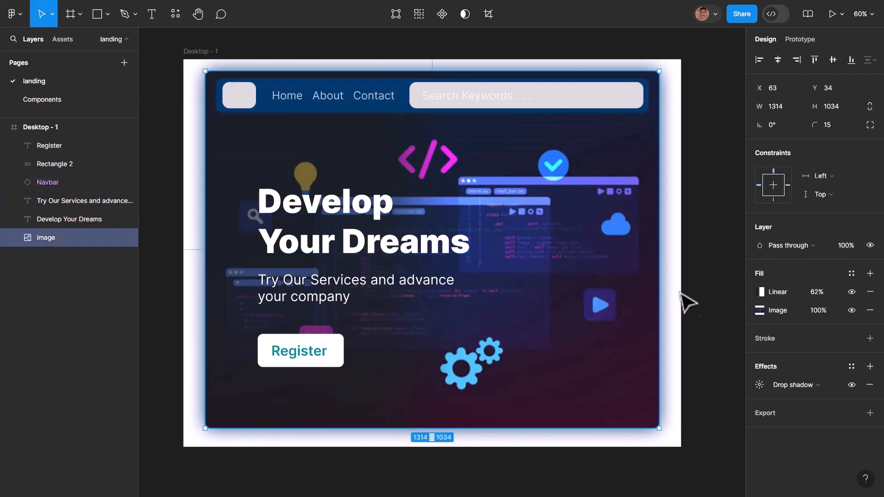
click(687, 321)
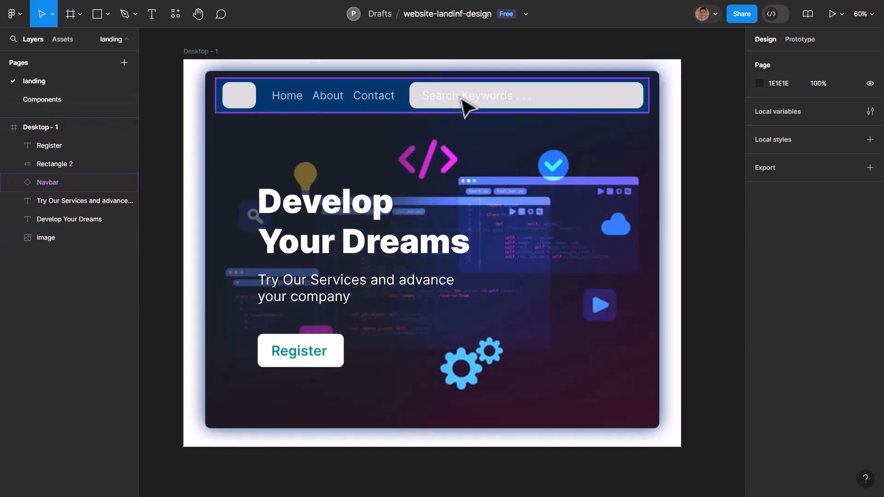
- Recolor the Search Keywords placeholder text in the Navbar component to dark blue 01396D at 81% opacity
click(16, 101)
click(447, 154)
click(448, 154)
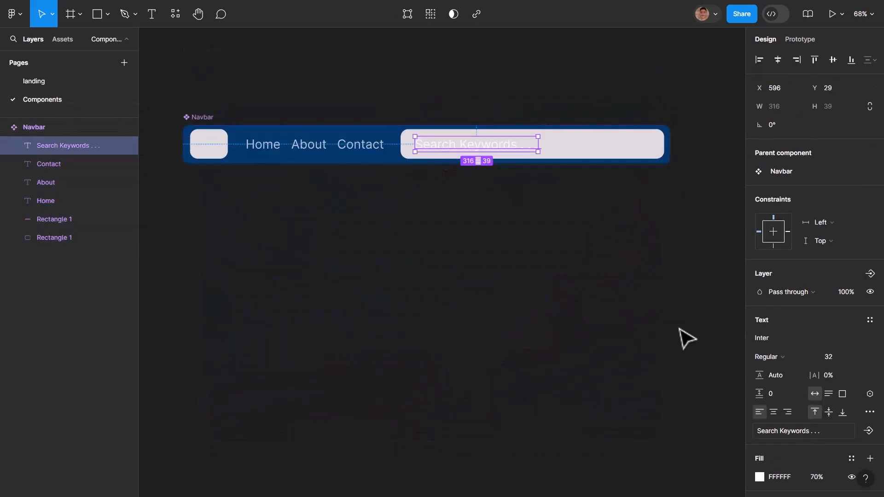
click(759, 370)
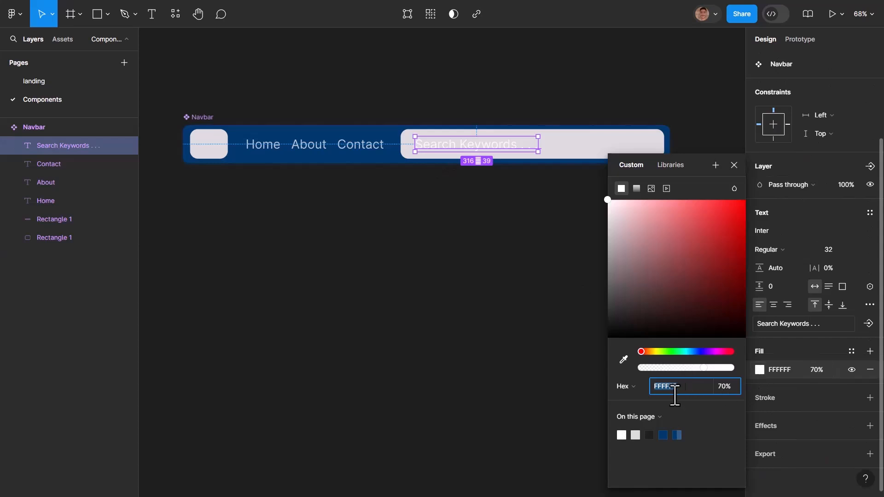
click(677, 436)
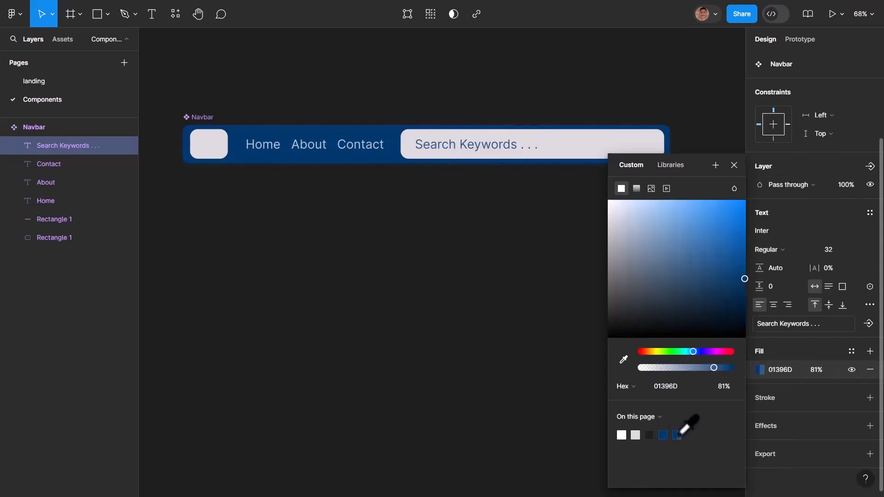
click(465, 266)
- Change the text color of the Register button on the landing page to dark blue 01396D
click(71, 81)
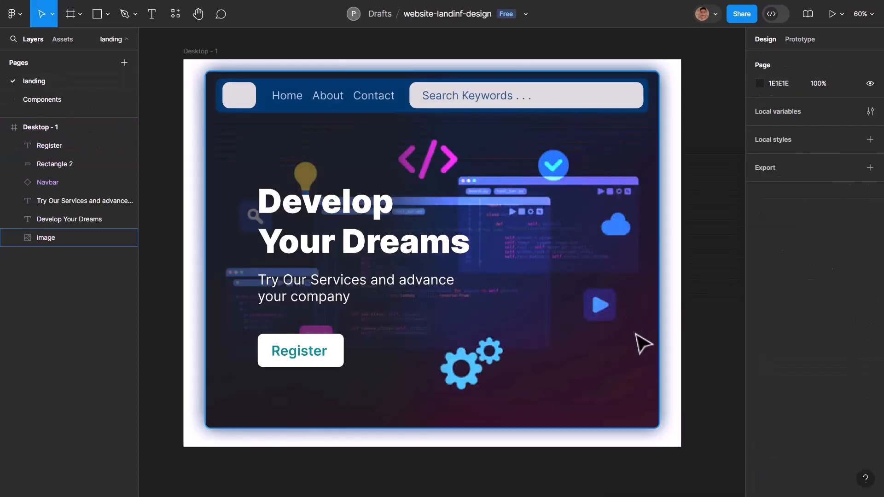
click(322, 362)
click(761, 413)
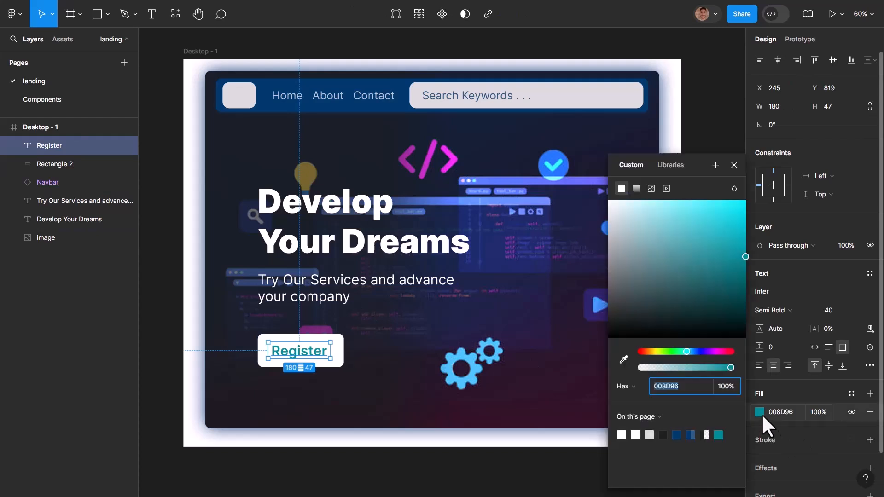
click(691, 435)
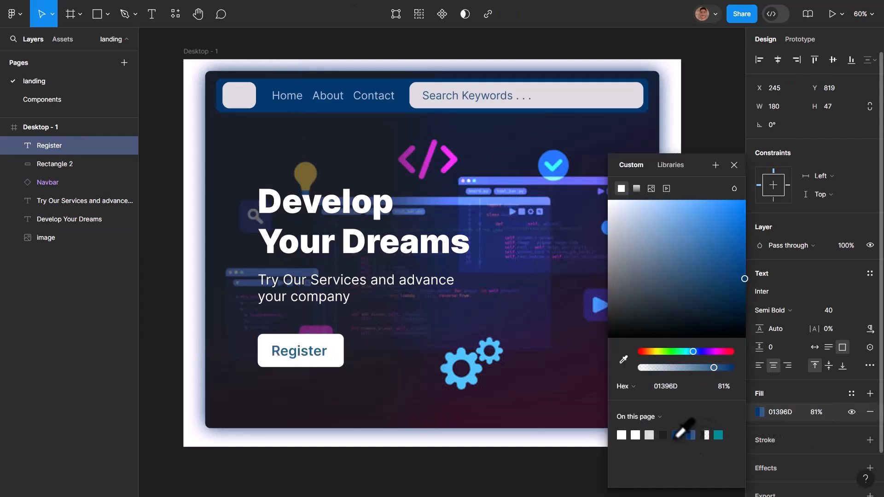
click(677, 436)
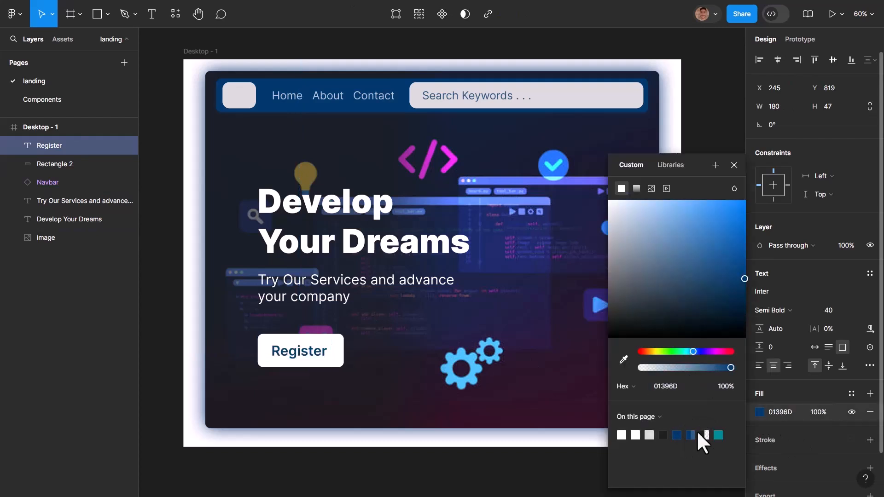
click(456, 375)
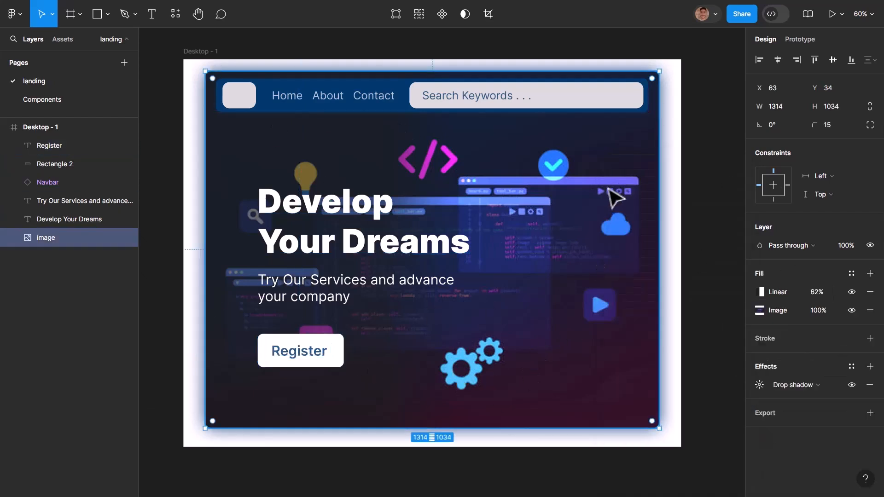
key(Escape)
scroll(611, 193, up, 1)
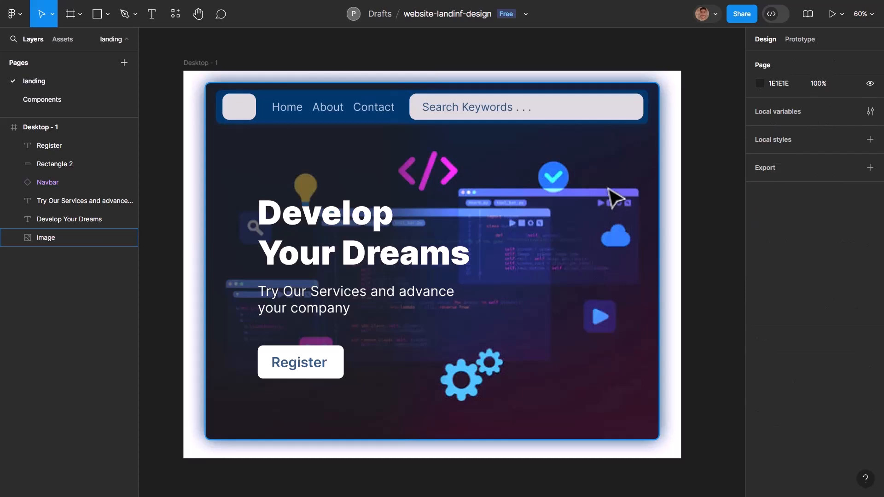